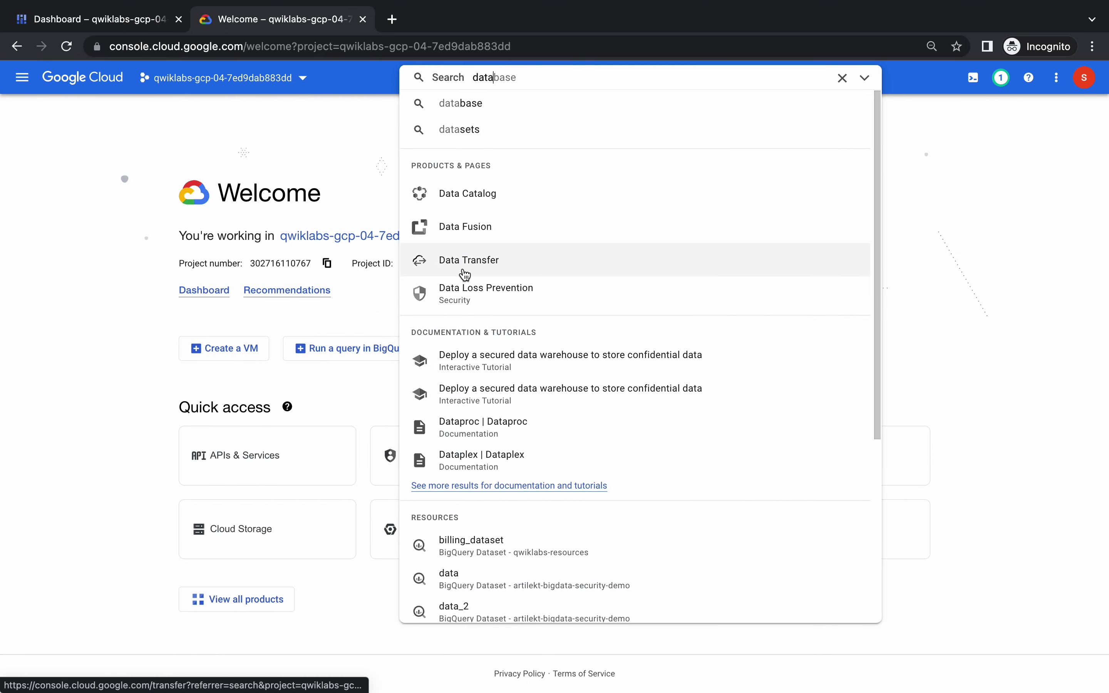
Search the console for Datastream, open its page and check the lab instructions on connection profiles.
type("tastra")
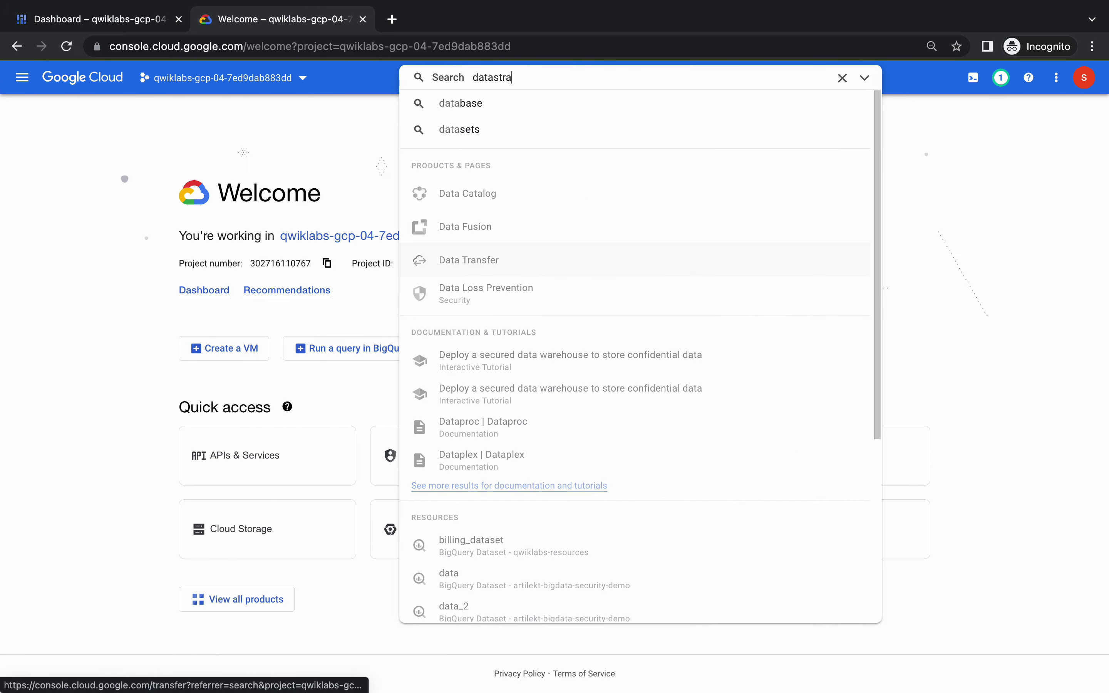
left_click(475, 130)
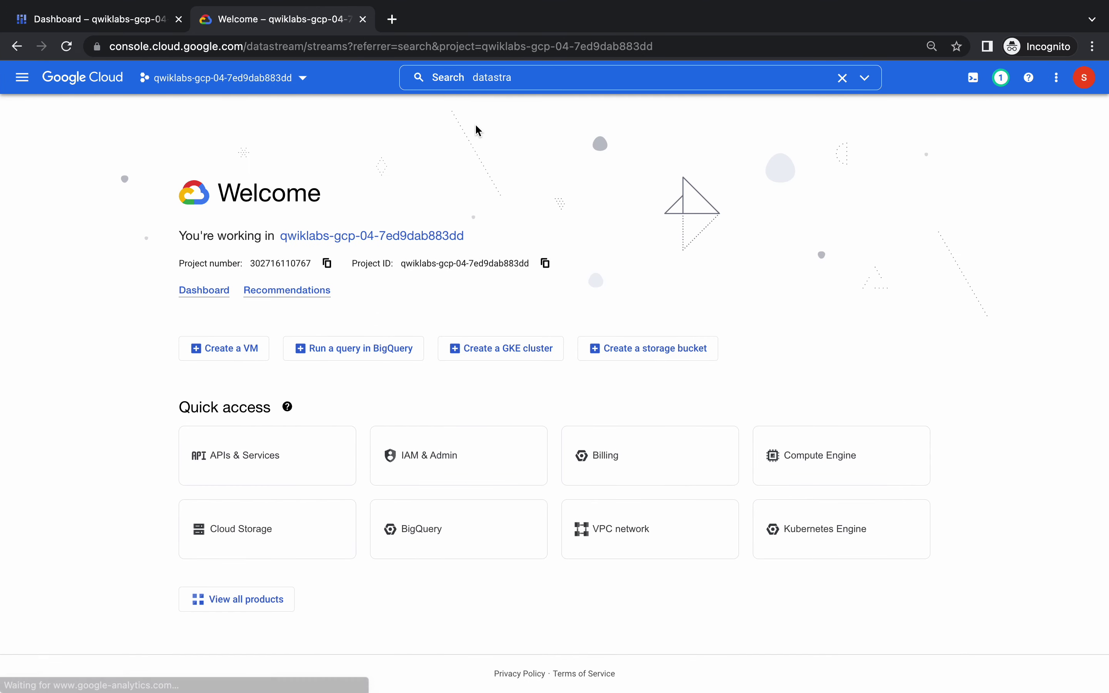
key("ctrl+Left")
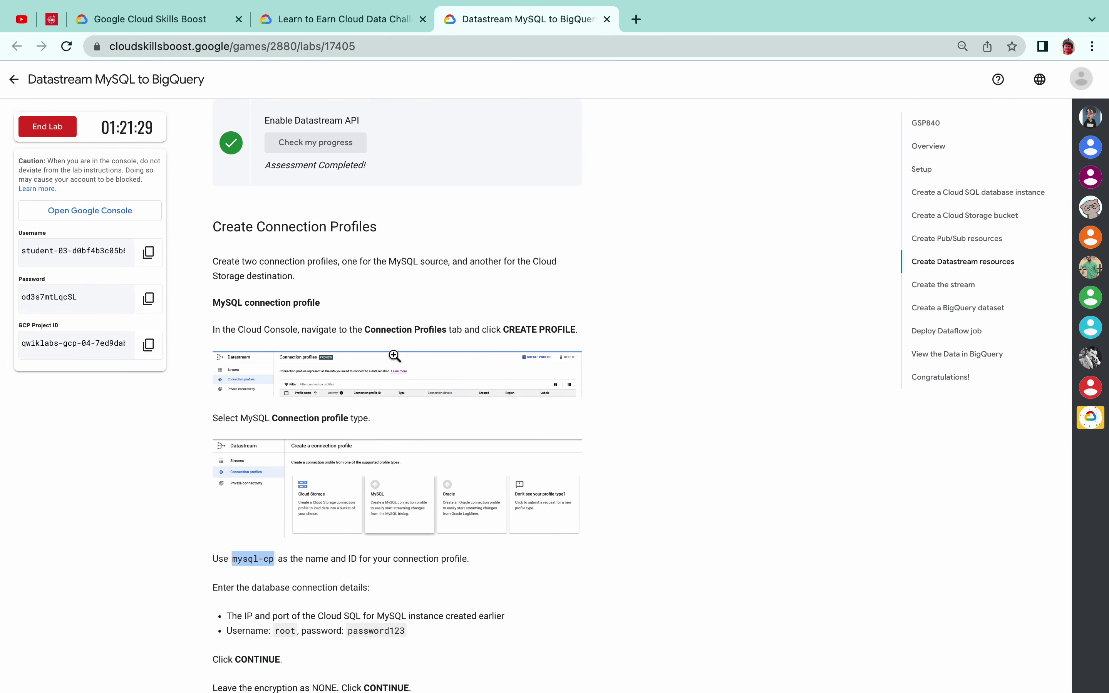
scroll(451, 351, "down", 5)
key("ctrl+Right")
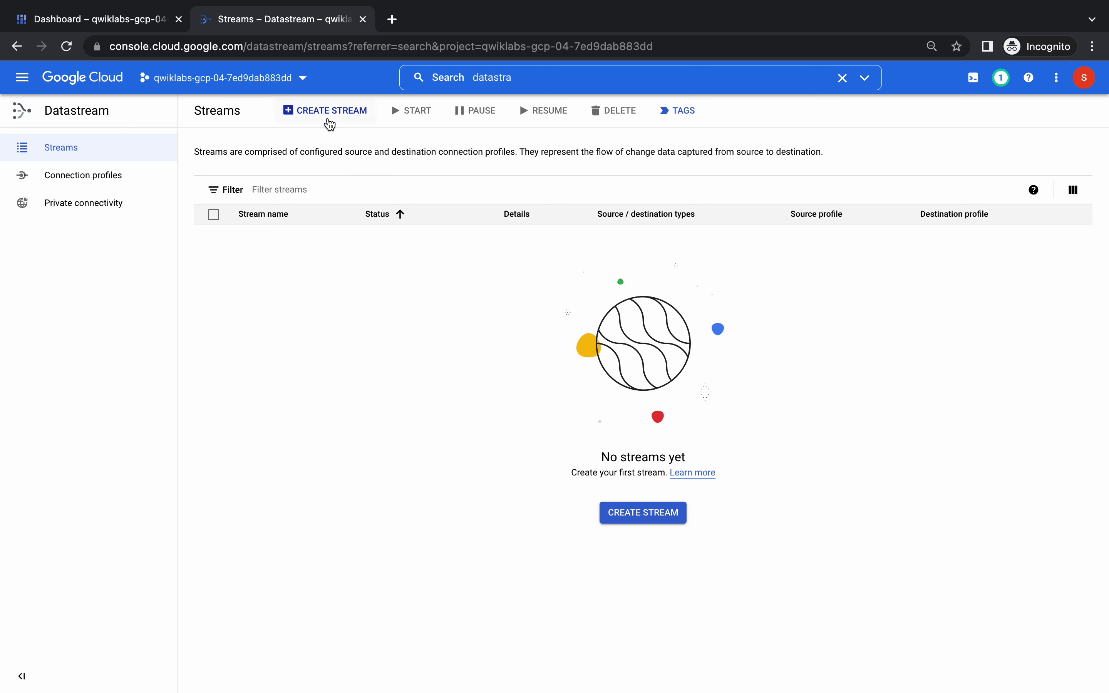
Start a new MySQL connection profile in Datastream and name it mysql-cp.
left_click(326, 120)
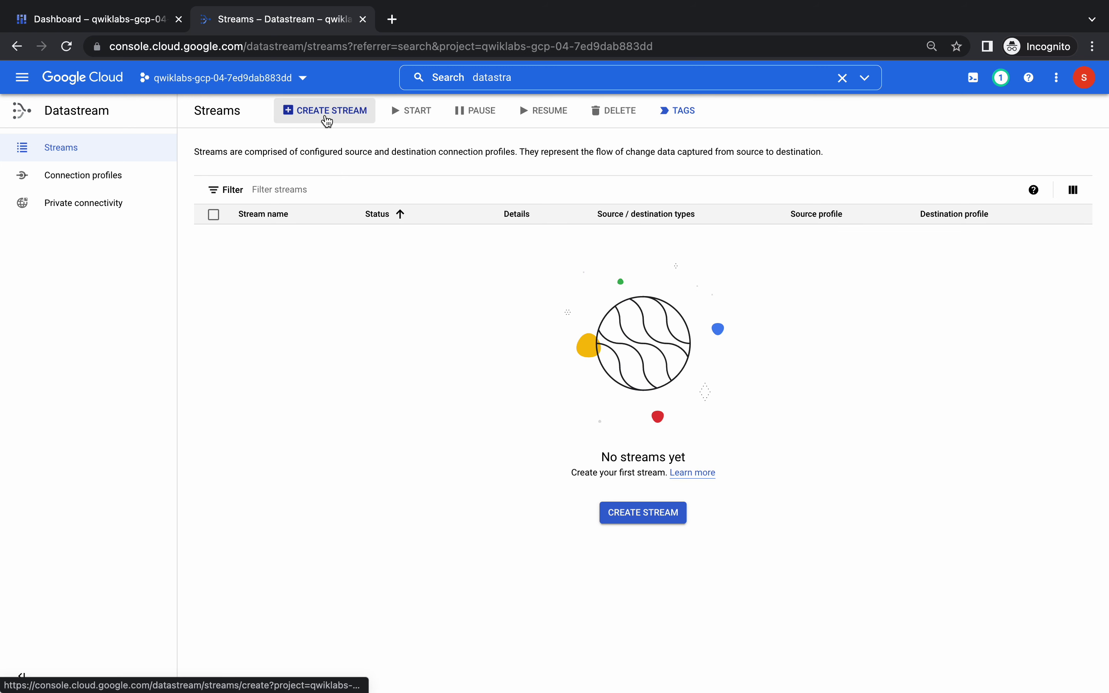
left_click(122, 176)
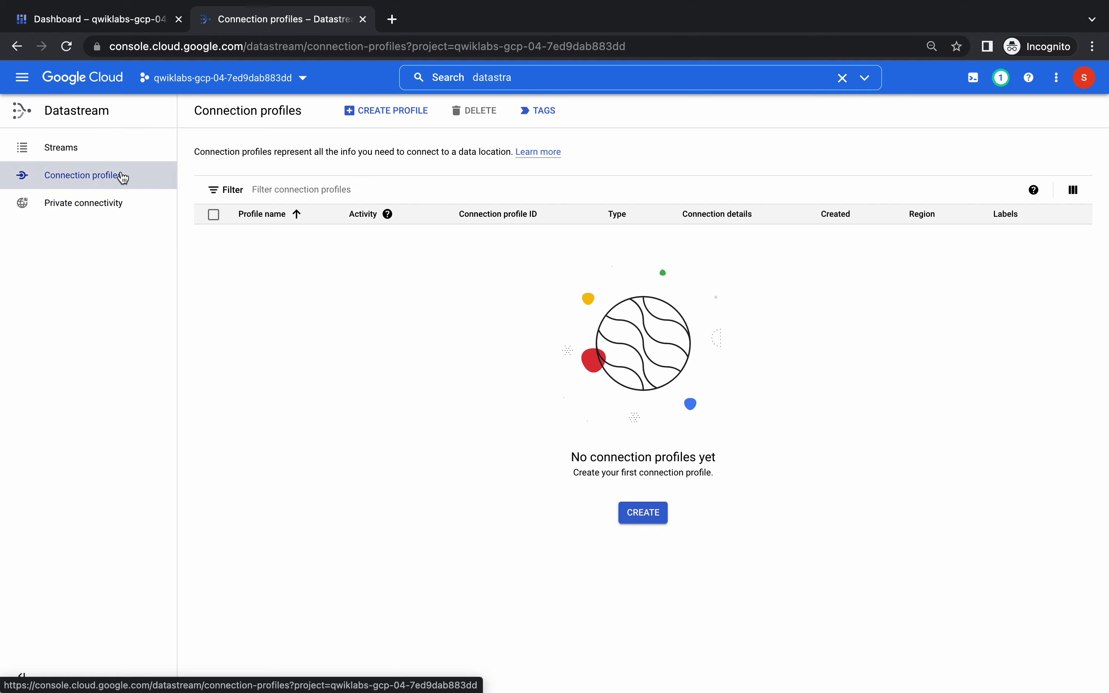
left_click(391, 110)
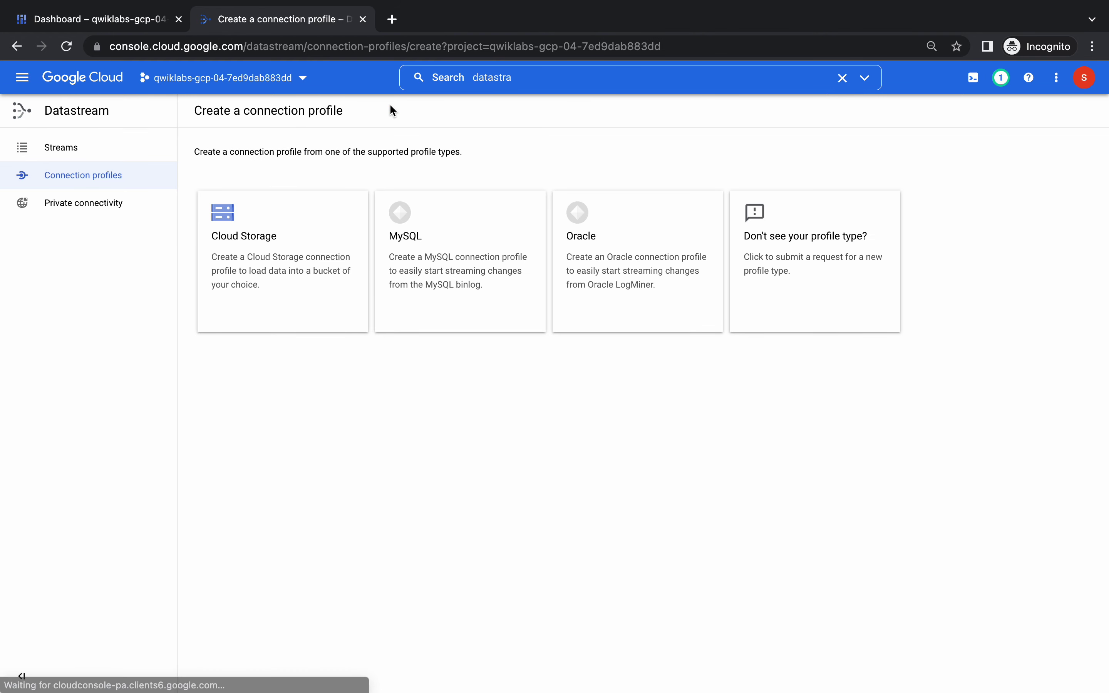
left_click(425, 227)
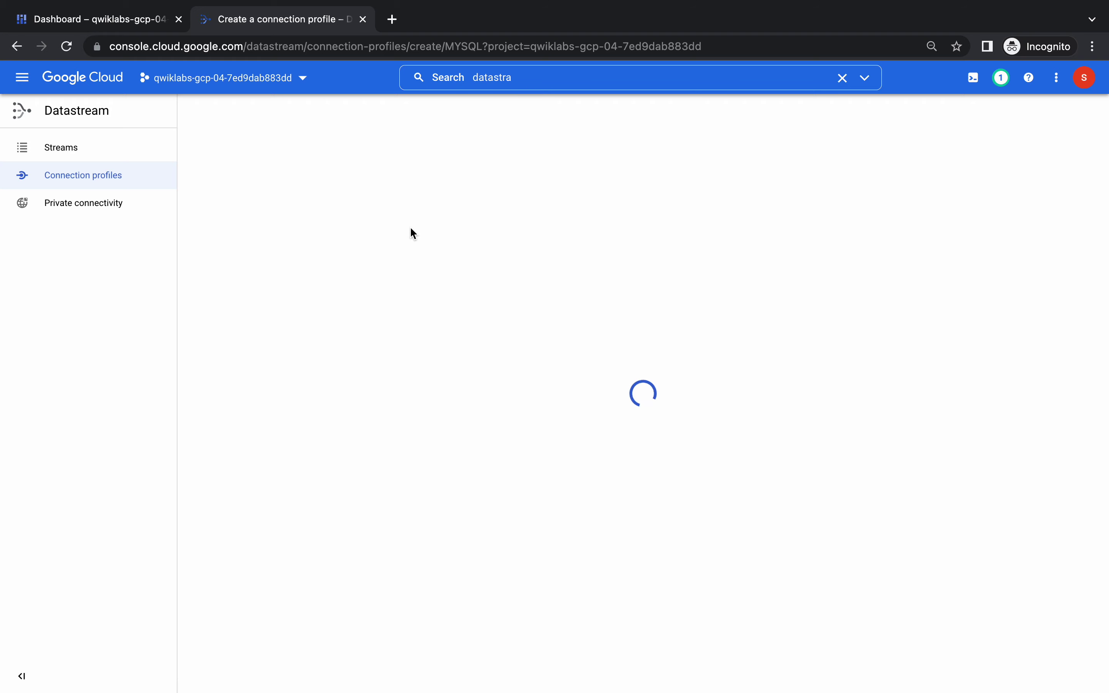
left_click(333, 207)
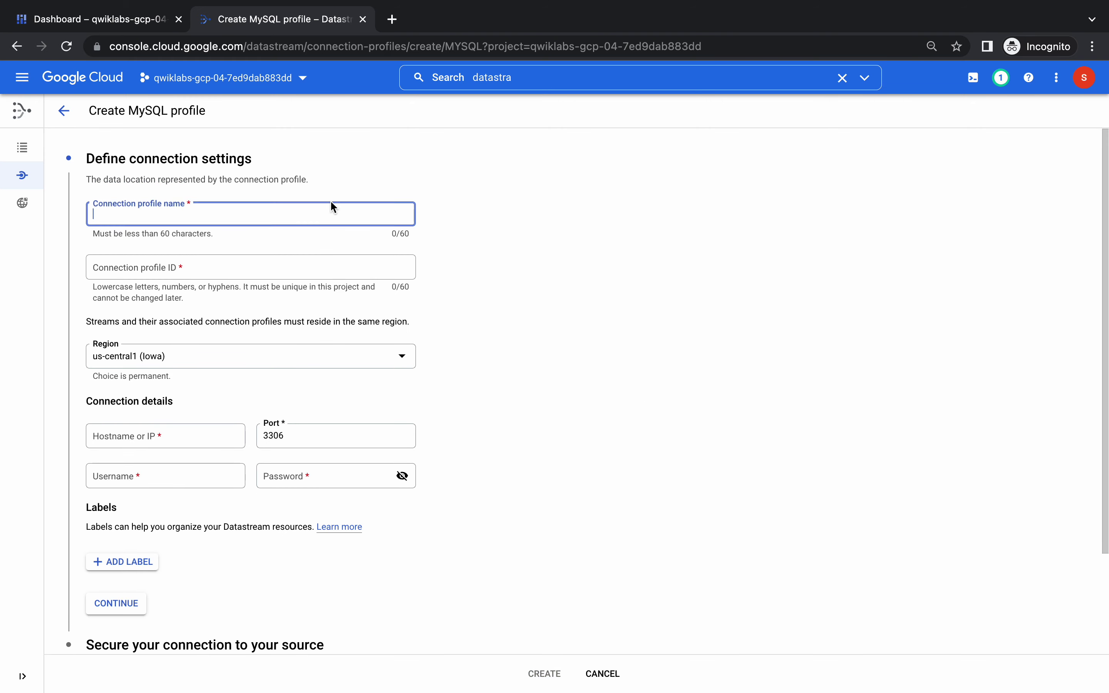
type("mysql-cp")
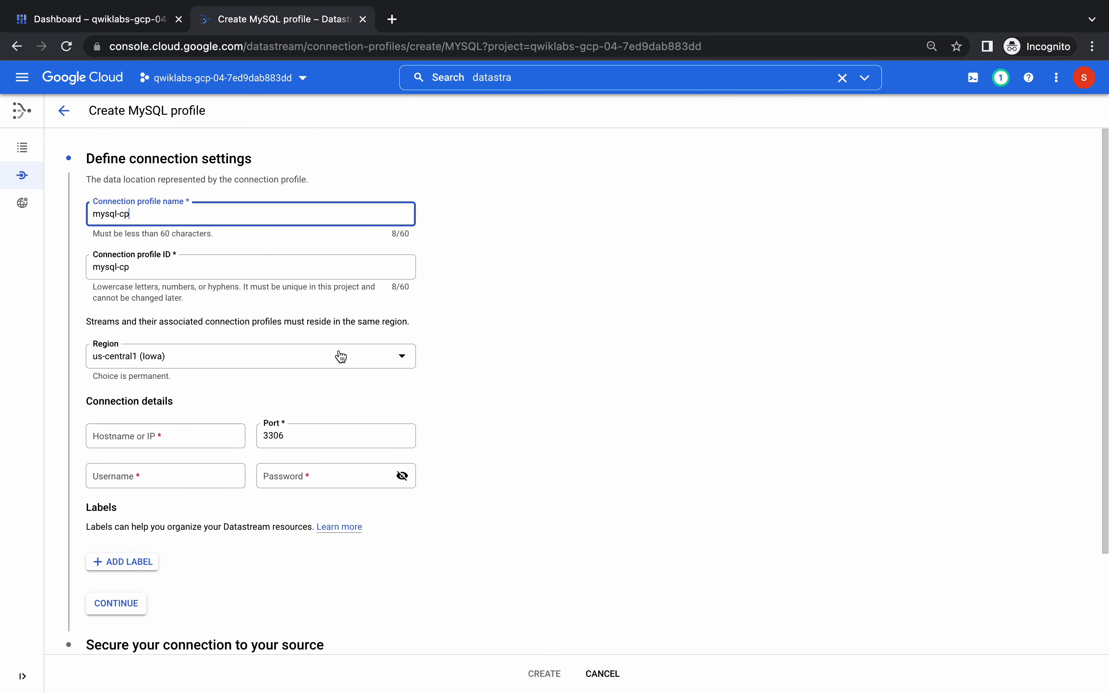
Copy the database username root from the lab instructions into the MySQL profile's connection details.
scroll(340, 355, "down", 1)
scroll(339, 353, "down", 1)
scroll(312, 272, "down", 1)
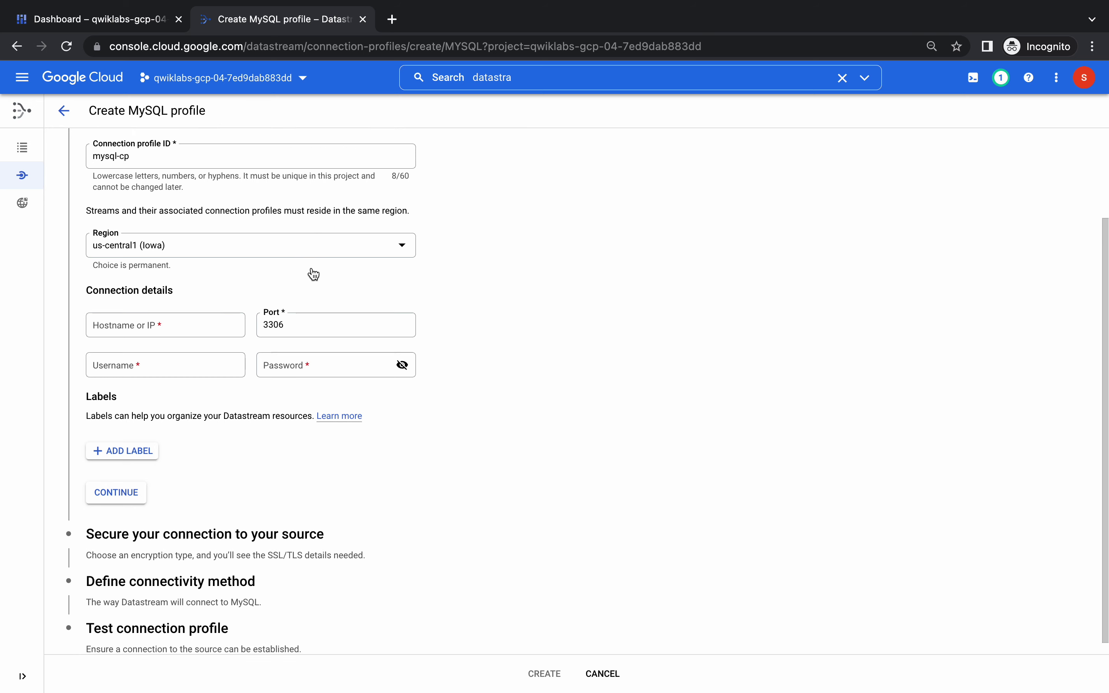
key("ctrl+Left")
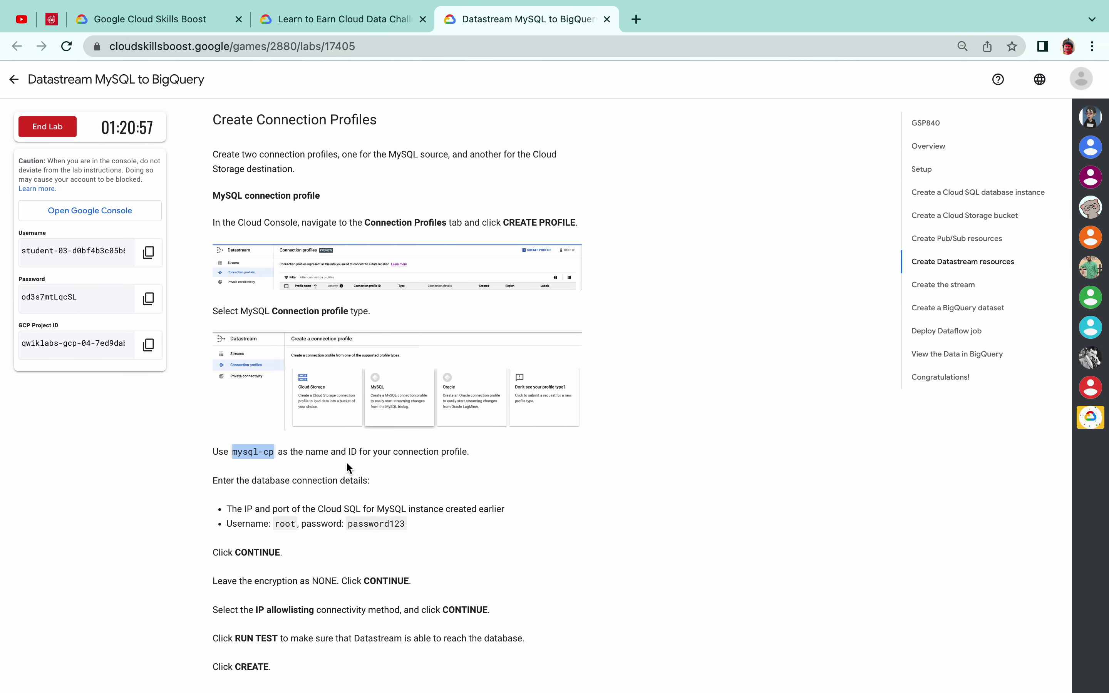
scroll(329, 510, "down", 1)
double_click(287, 510)
key("ctrl+c")
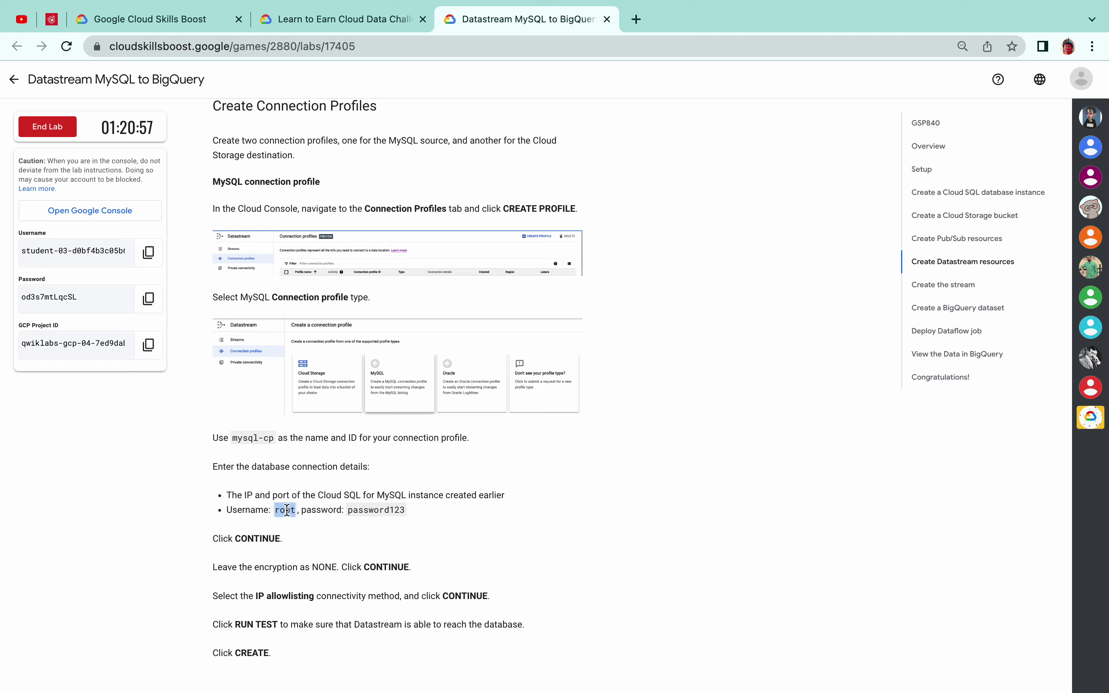
key("ctrl+Right")
left_click(142, 350)
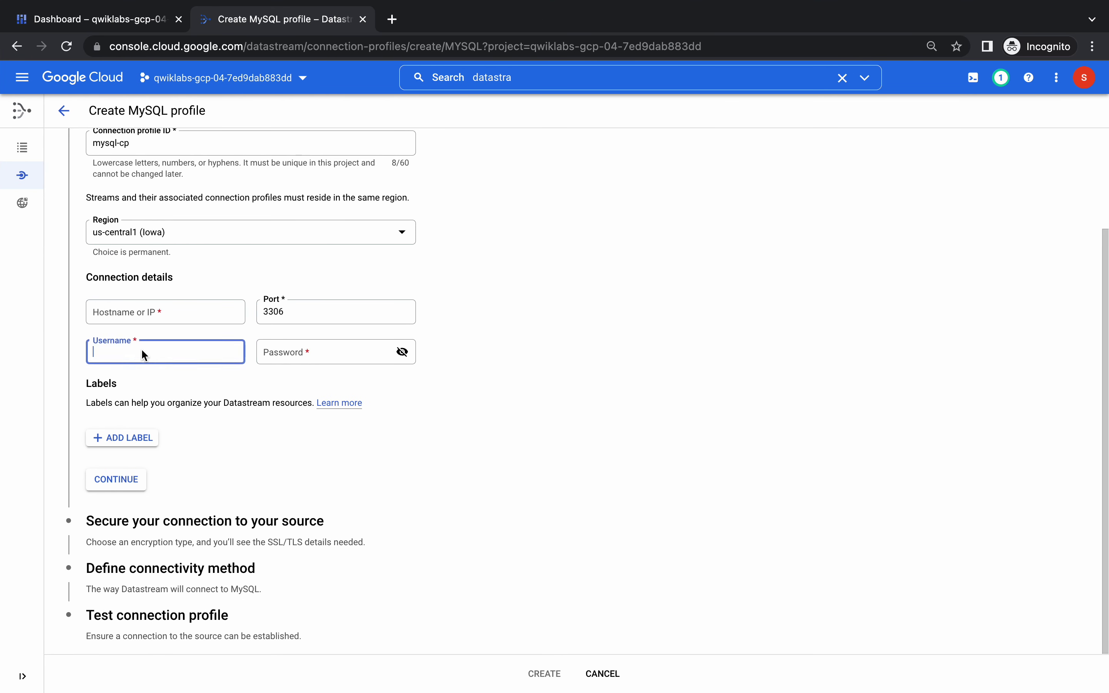
key("ctrl+v")
Copy the database password from the lab instructions into the profile's password field and reveal it.
key("ctrl+Left")
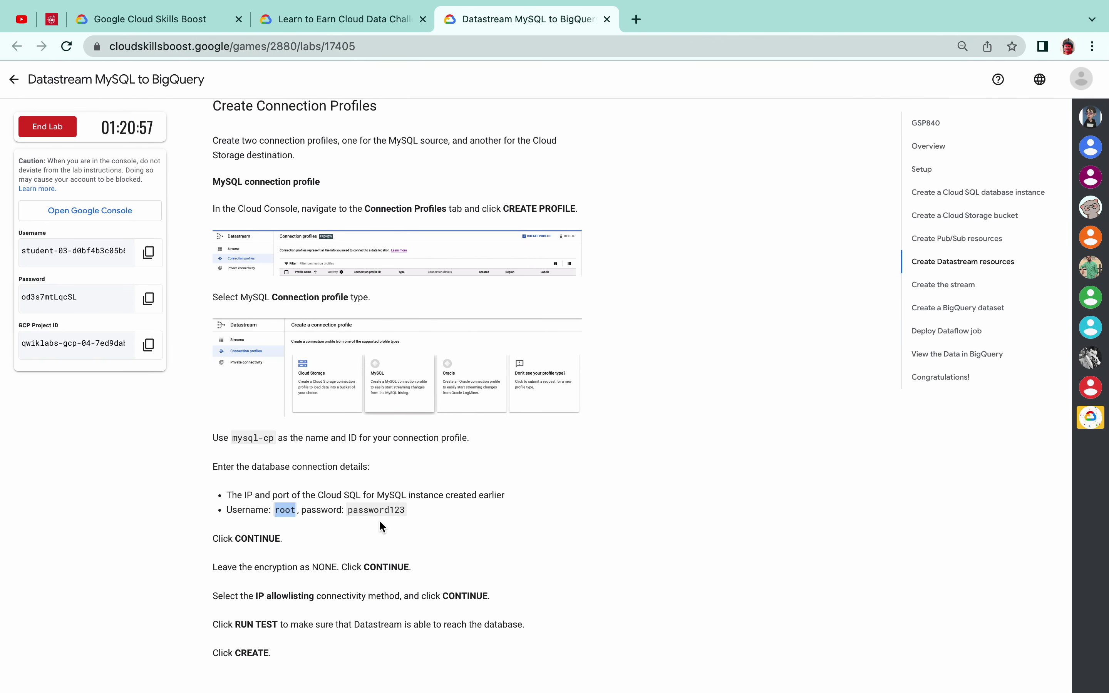
double_click(359, 510)
key("ctrl+c")
key("ctrl+Right")
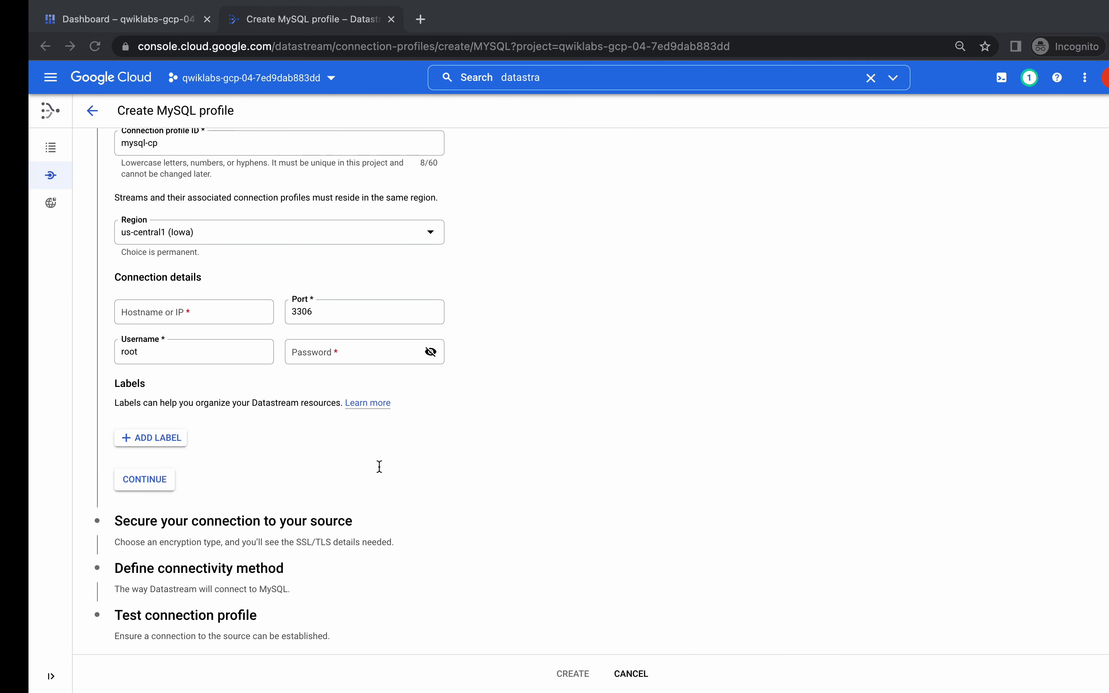
left_click(300, 349)
key("ctrl+v")
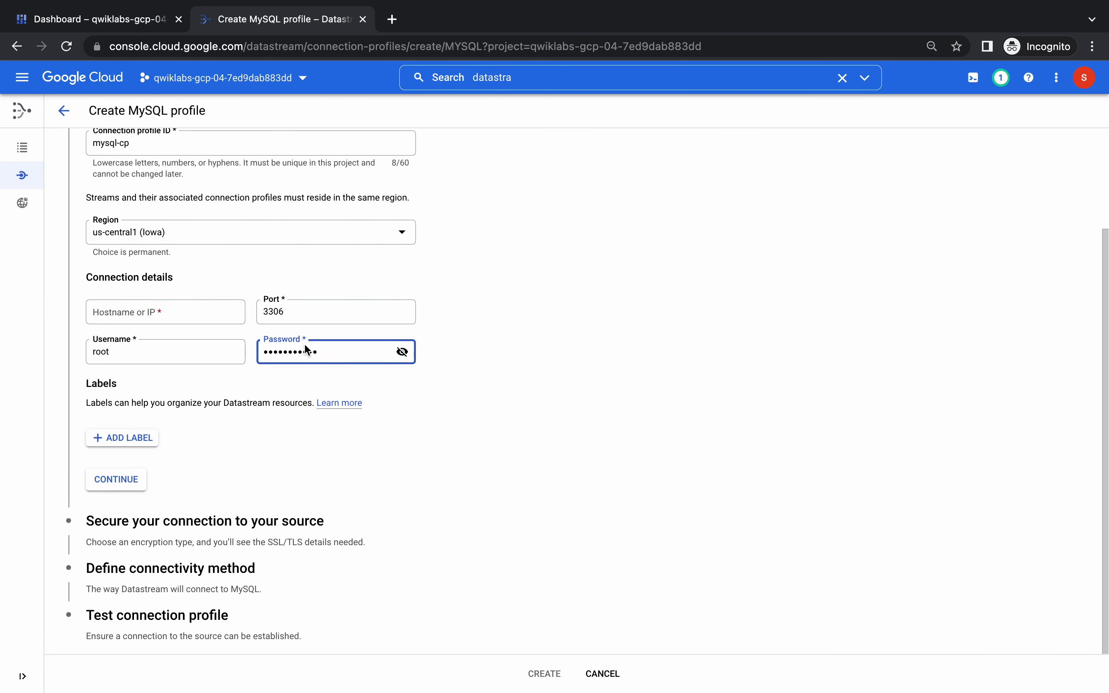
left_click(402, 353)
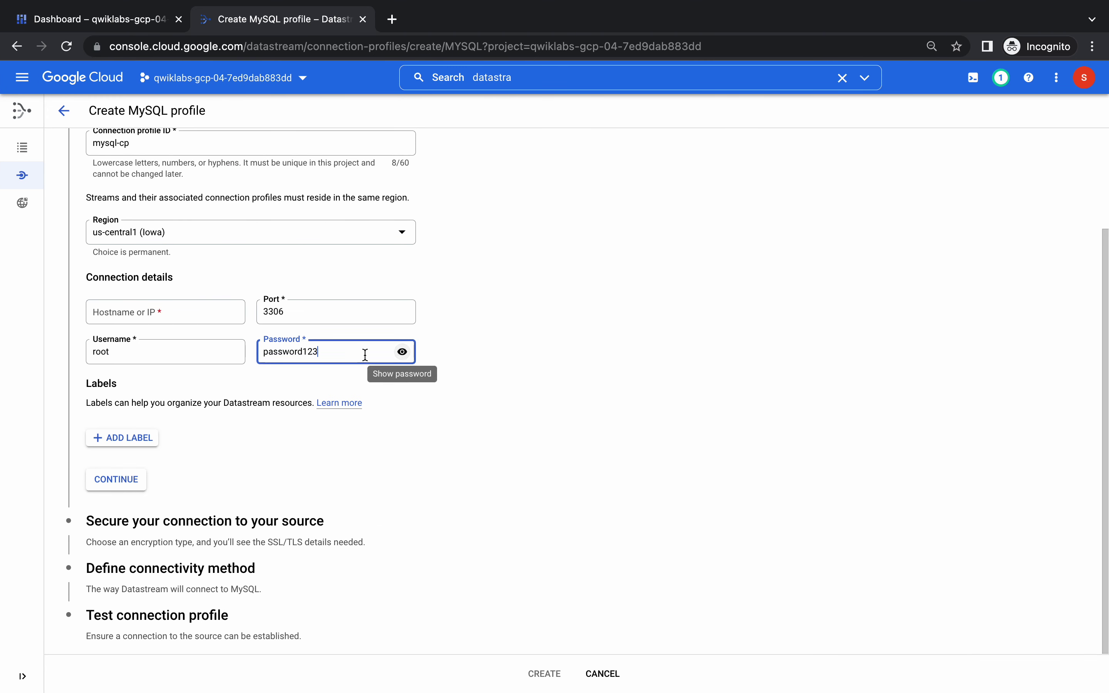
Search the console for sql from the Cloud Shell dashboard and open the SQL instances page in a separate browser tab.
key("ctrl+Left")
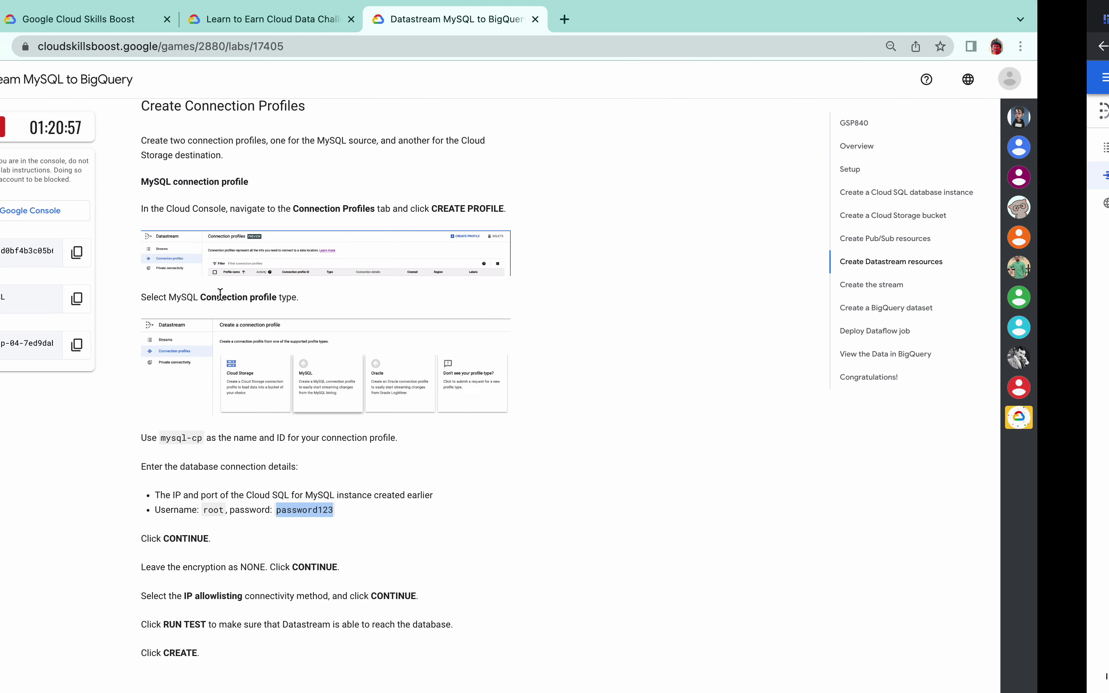
key("ctrl+Right")
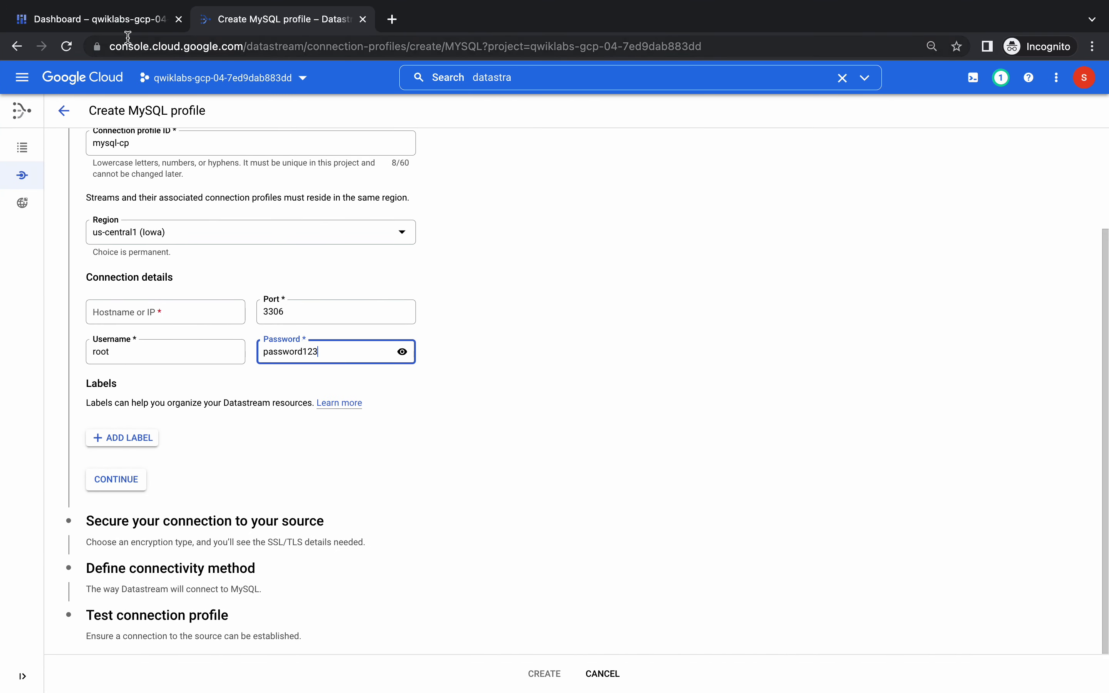
left_click(112, 21)
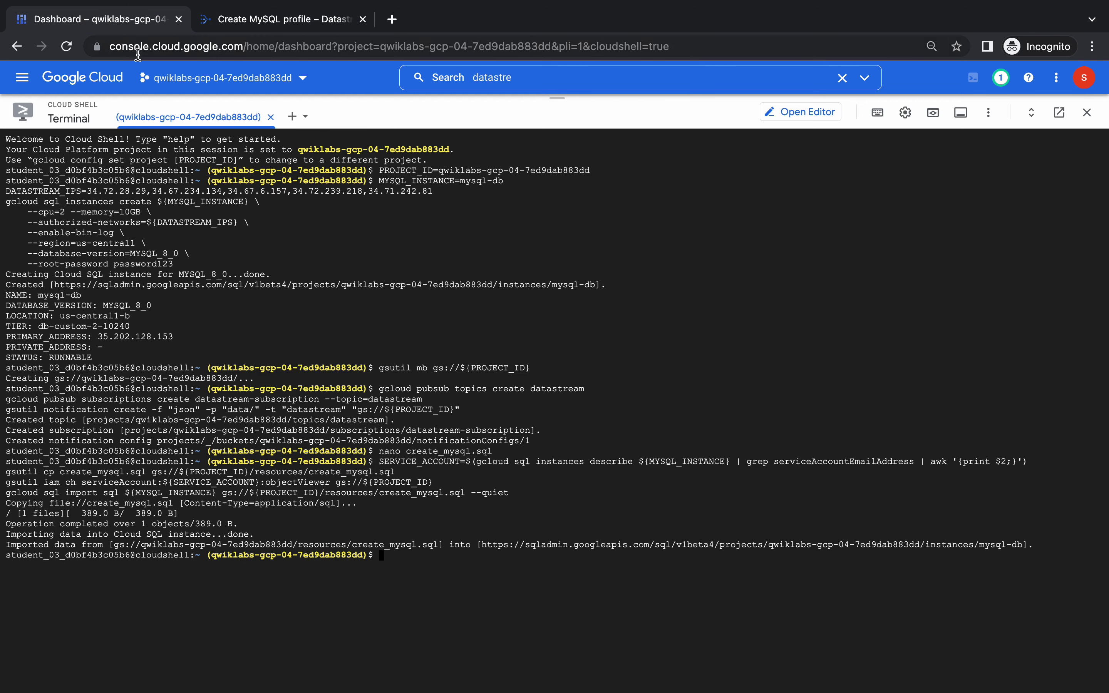
left_click(552, 72)
type("slq")
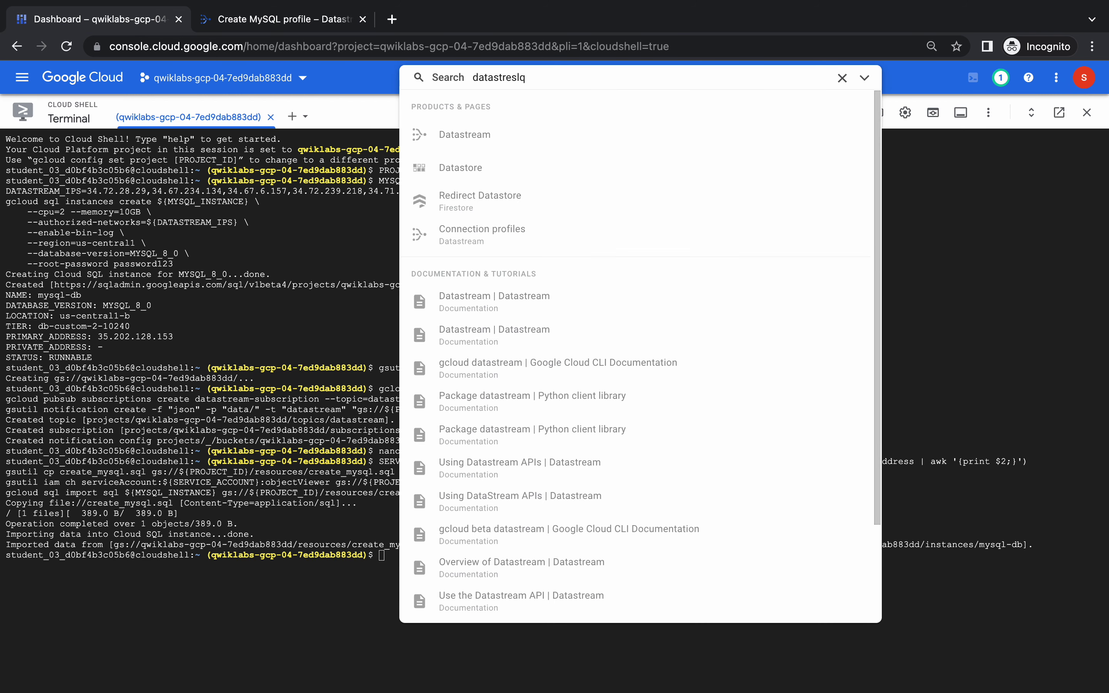
key("ctrl+a")
type("sql")
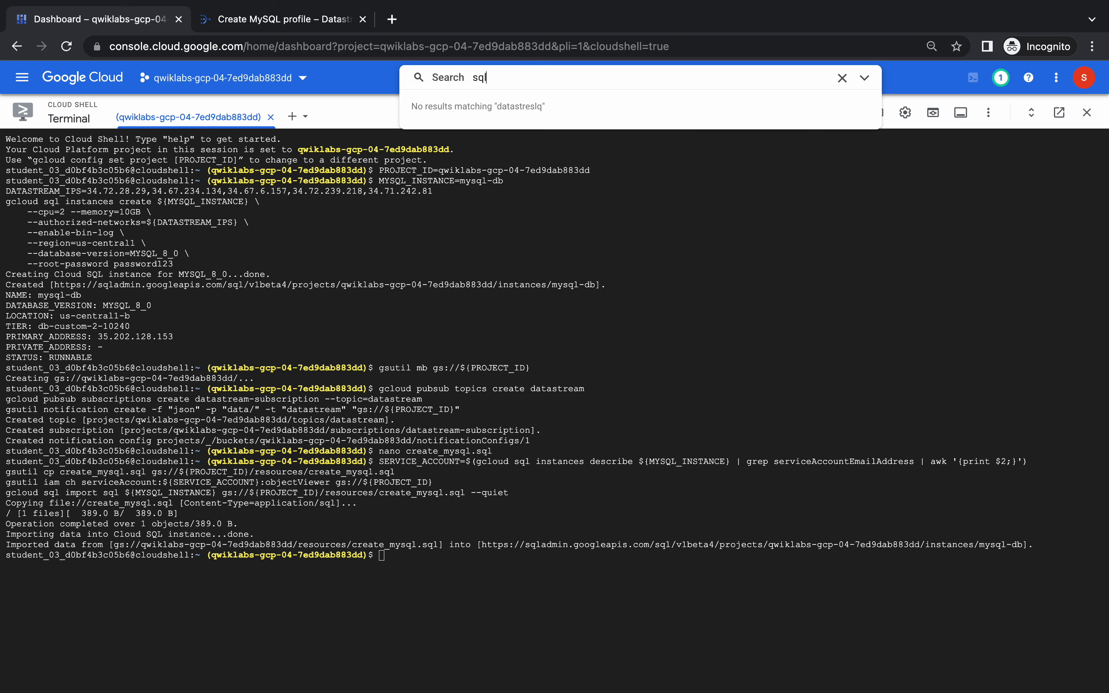
left_click(470, 193)
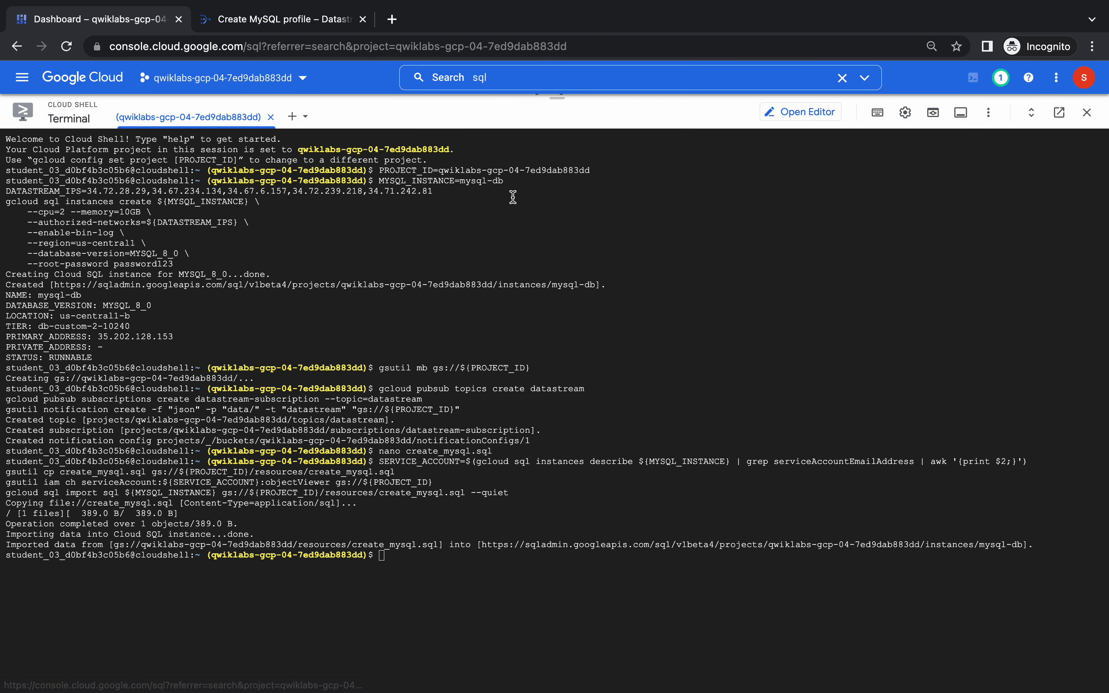
left_click(513, 87)
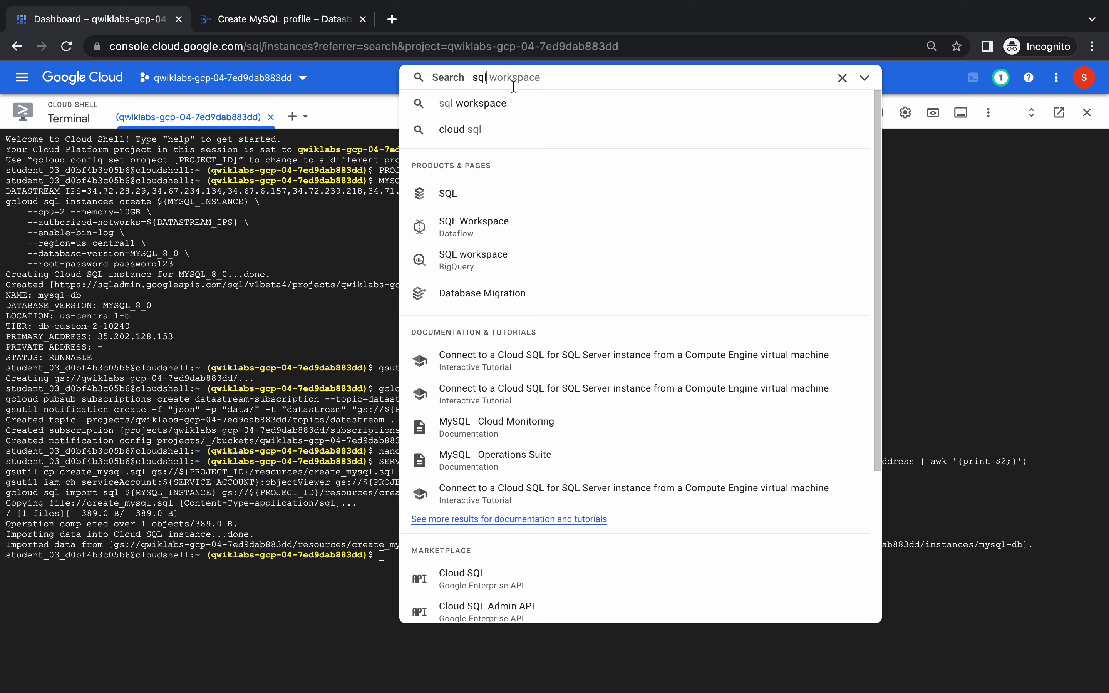
right_click(496, 190)
left_click(532, 200)
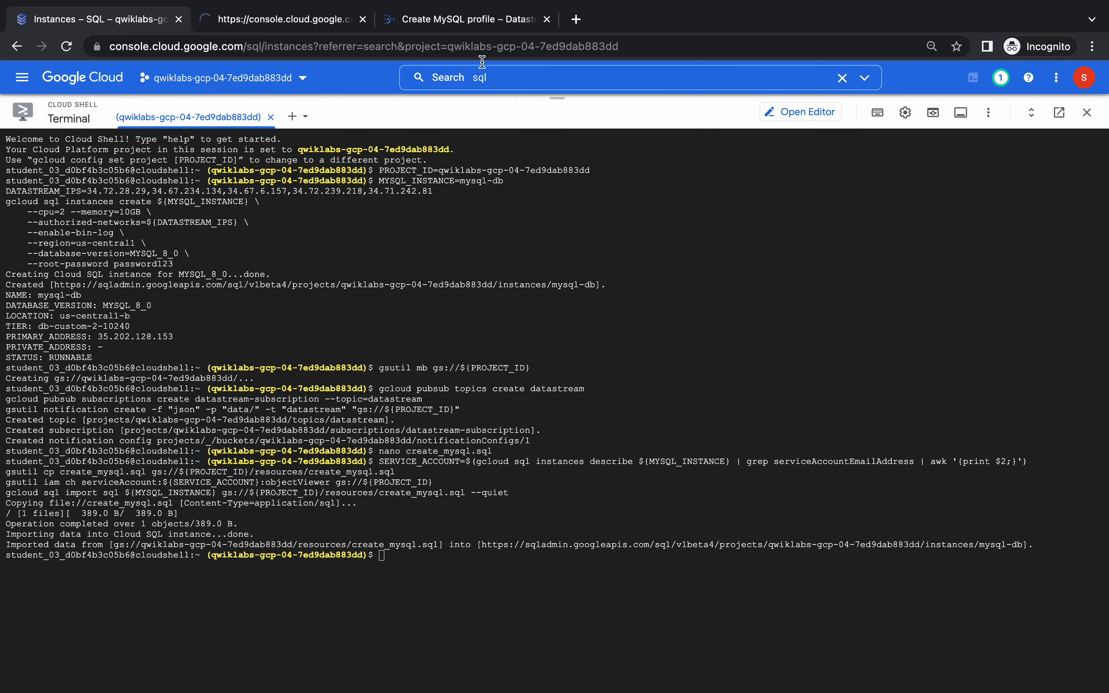
left_click(321, 26)
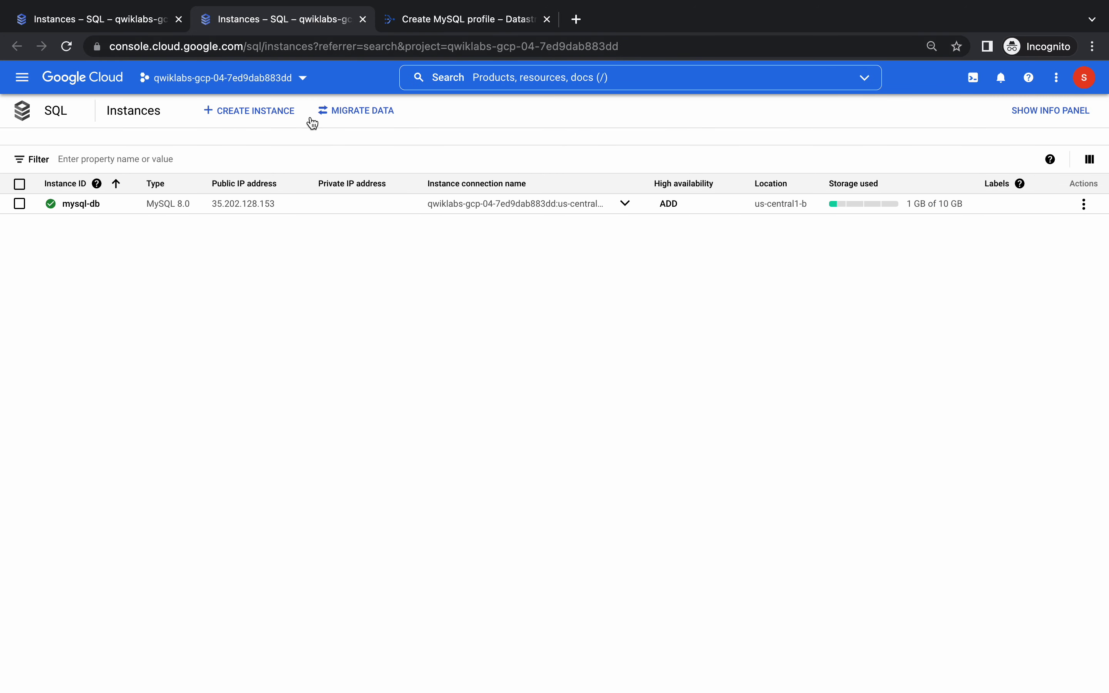
Copy the mysql-db instance's public IP address 35.202.128.153 into the MySQL profile's hostname or IP field.
double_click(229, 200)
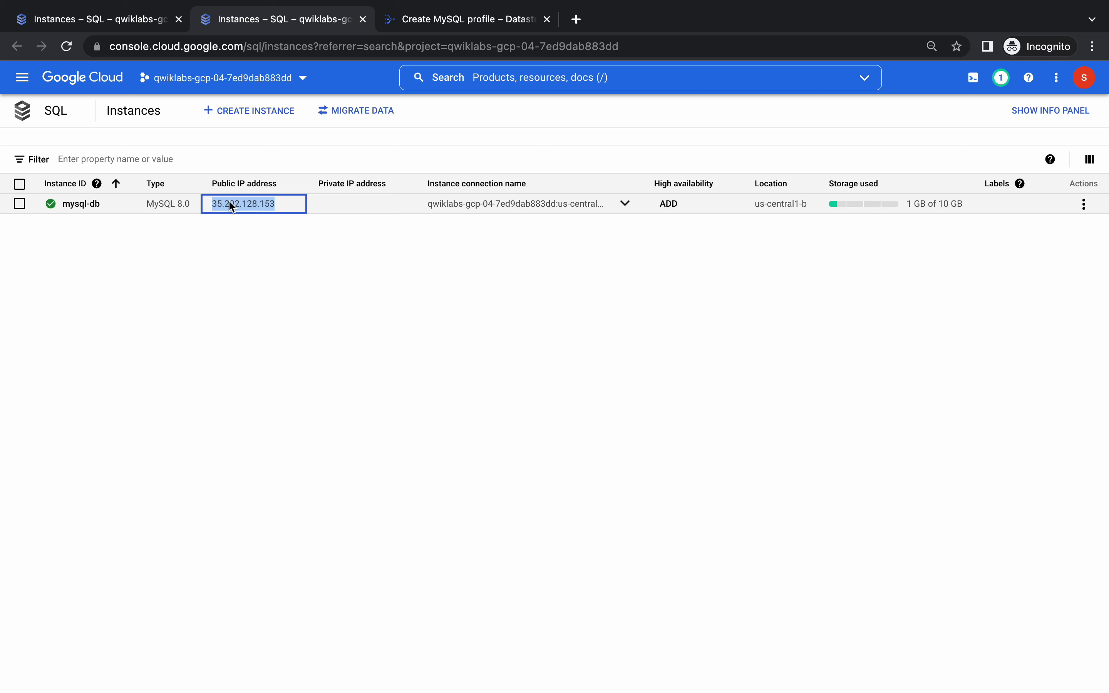
left_click(463, 19)
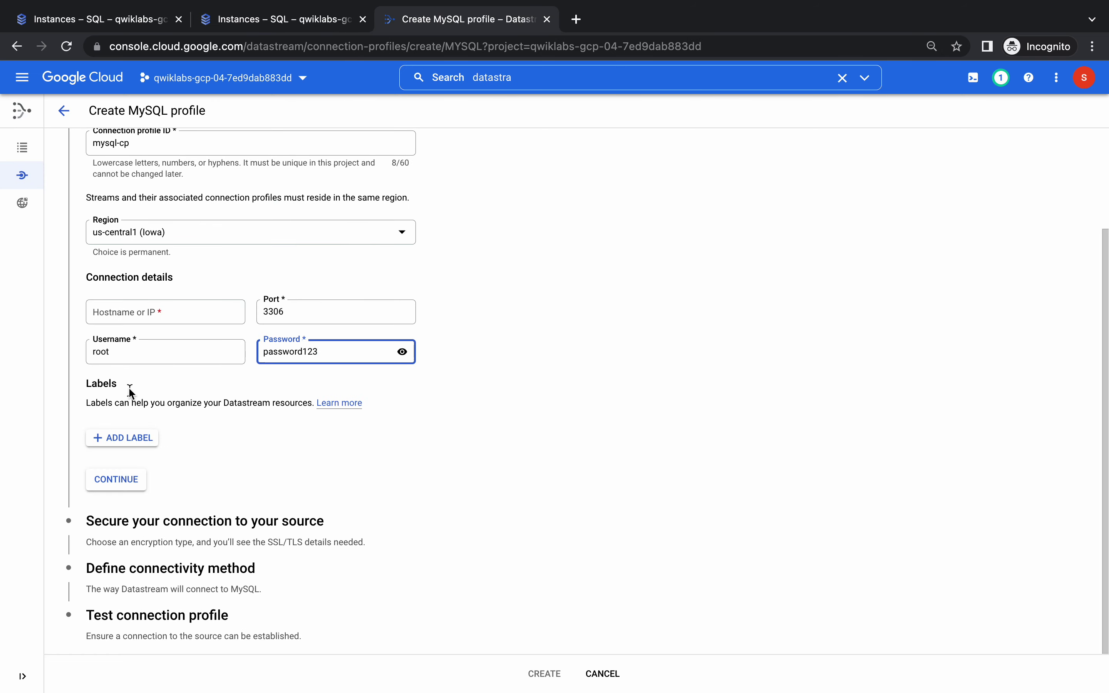
left_click(121, 310)
key("ctrl+v")
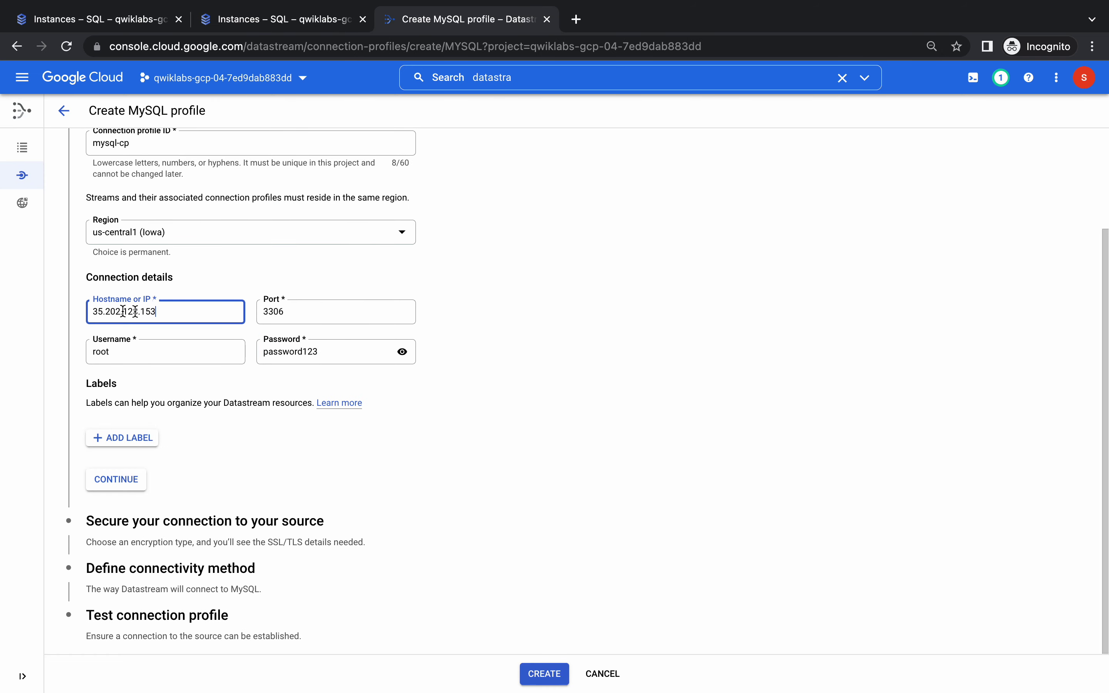
Check the remaining lab instructions, complete the connection settings section and keep the encryption type as None.
key("alt+Tab")
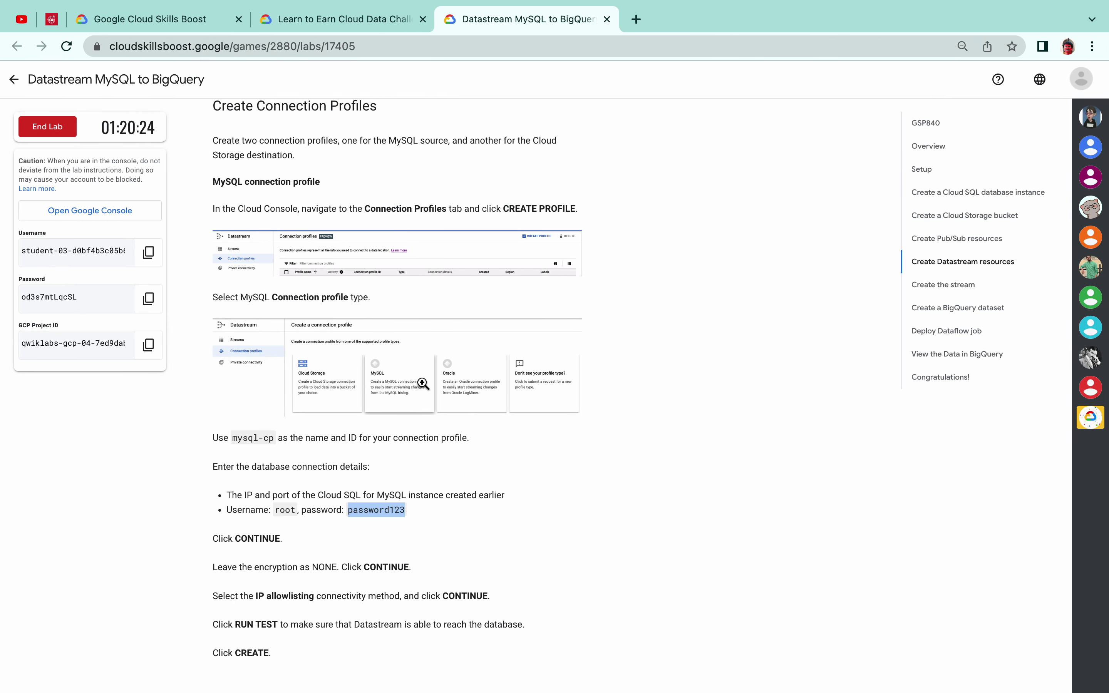
scroll(421, 383, "down", 4)
scroll(421, 383, "down", 4)
key("ctrl+Right")
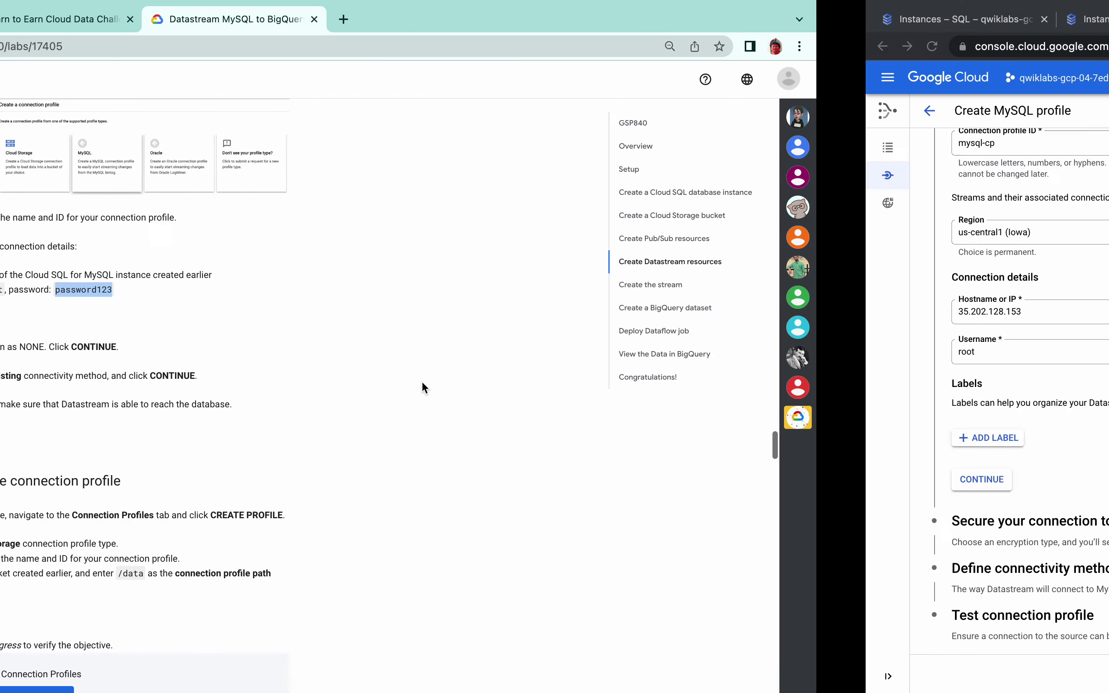
left_click(113, 478)
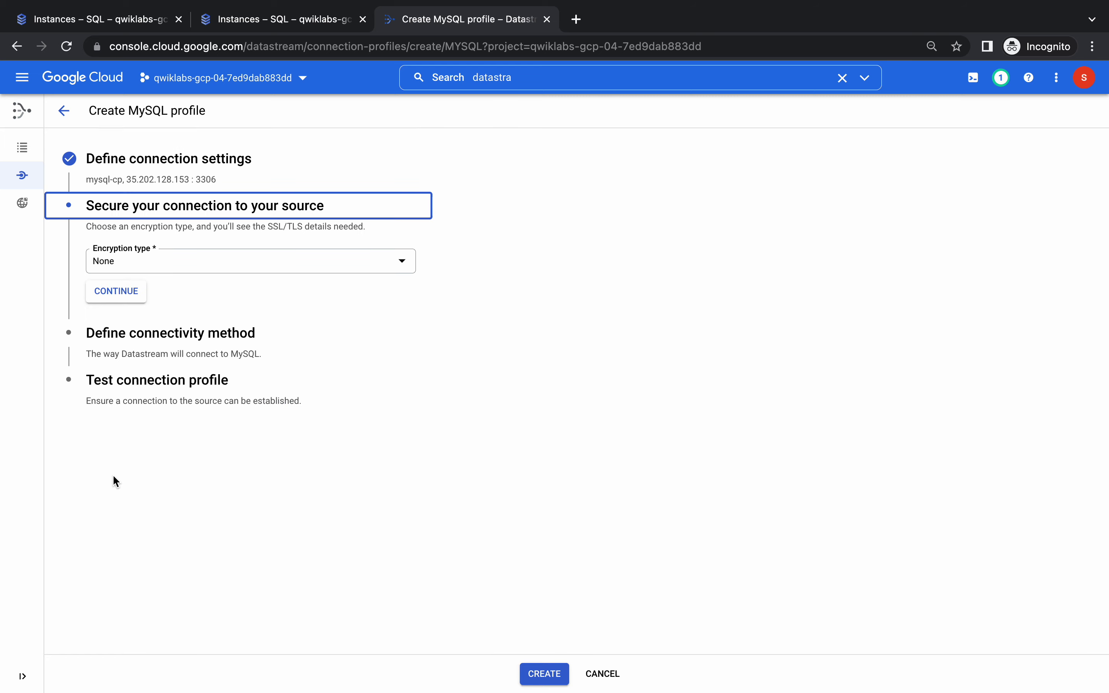
left_click(140, 264)
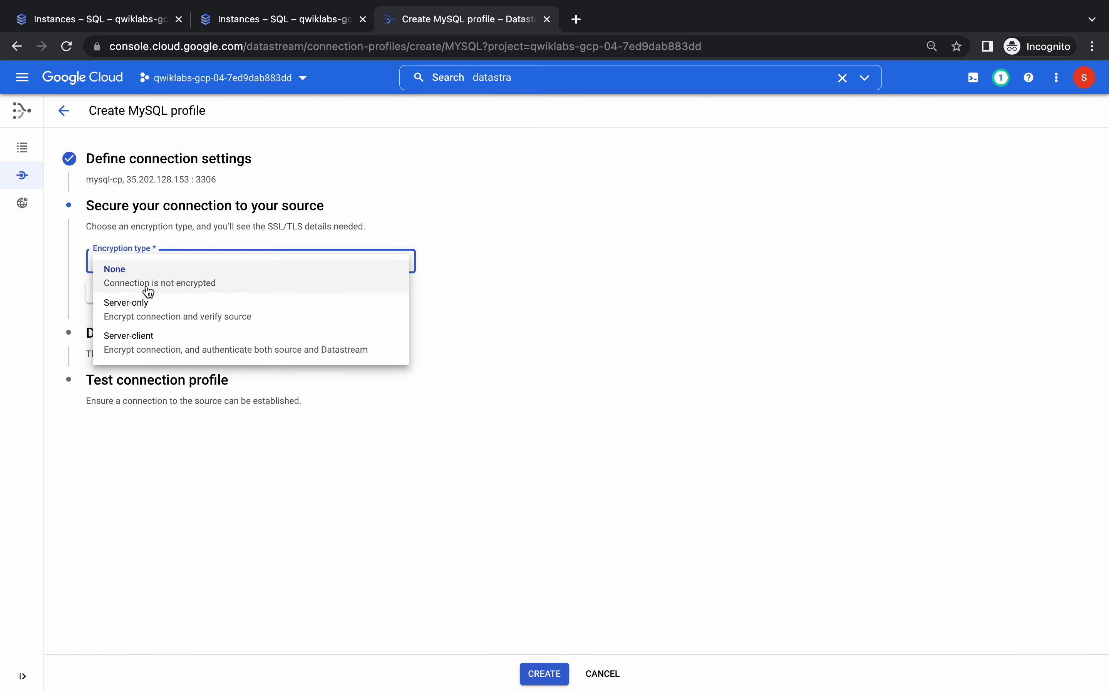
left_click(189, 429)
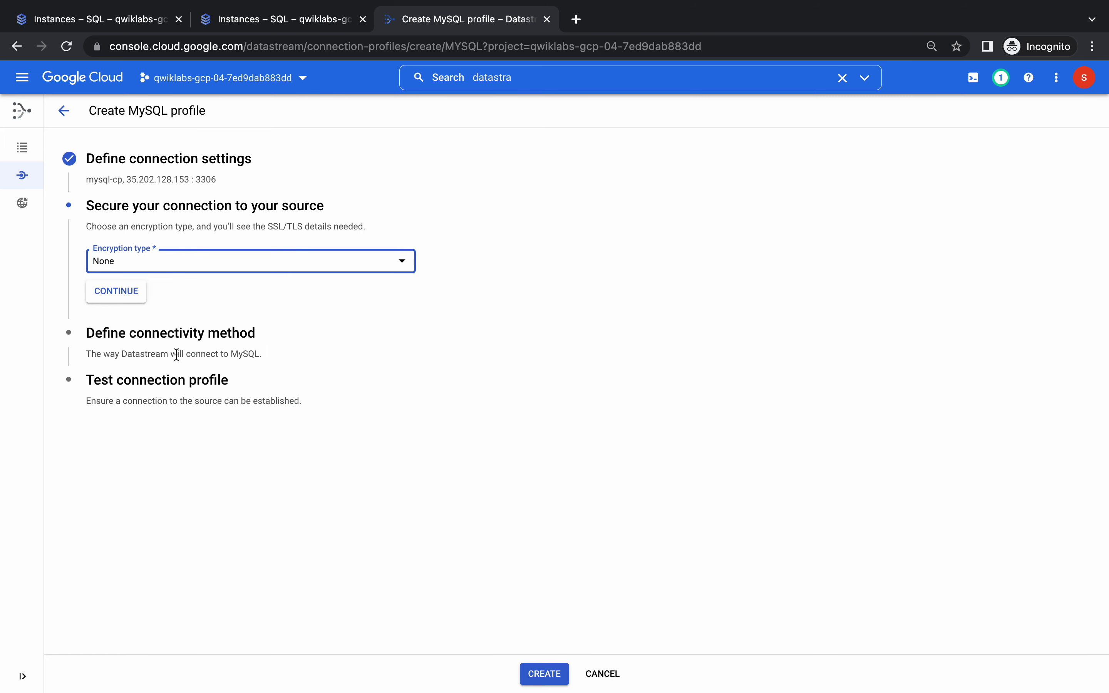
Complete the encryption section with None and set the MySQL profile's connectivity method to IP allowlisting.
key("ctrl+Left")
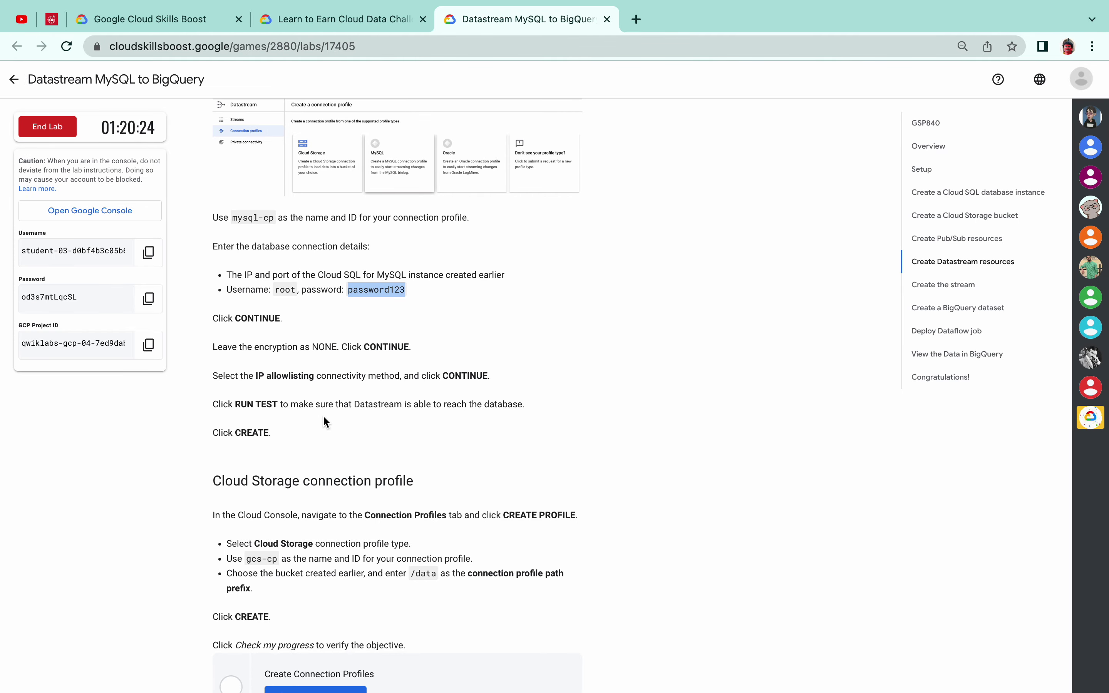
key("ctrl+Right")
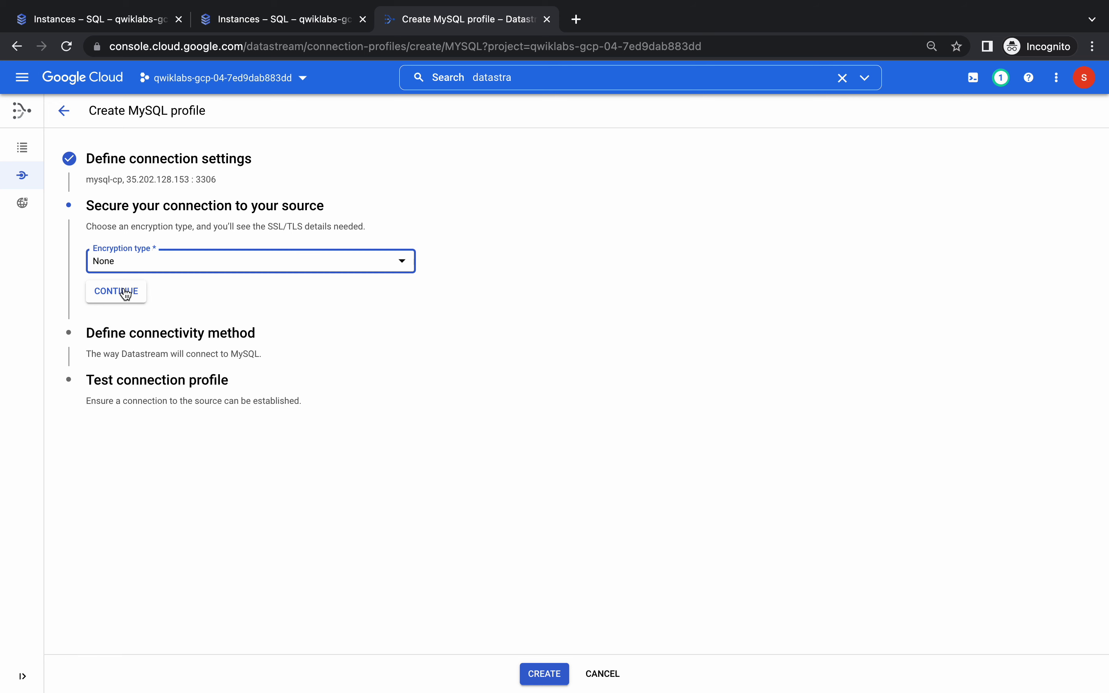
left_click(126, 291)
left_click(135, 360)
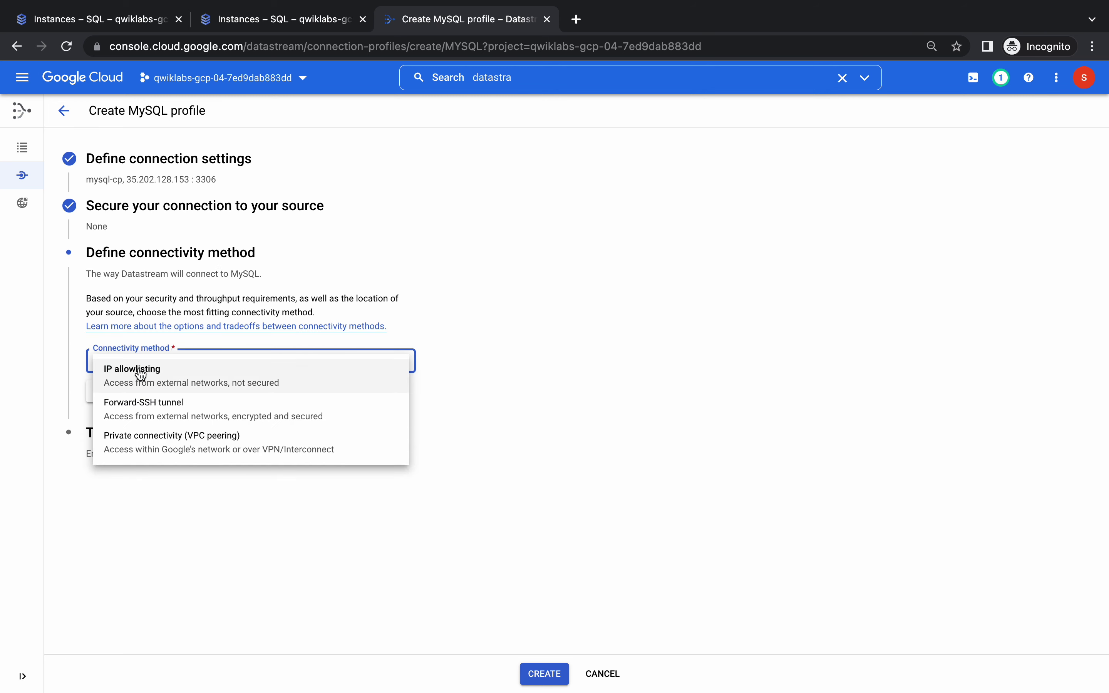
left_click(135, 369)
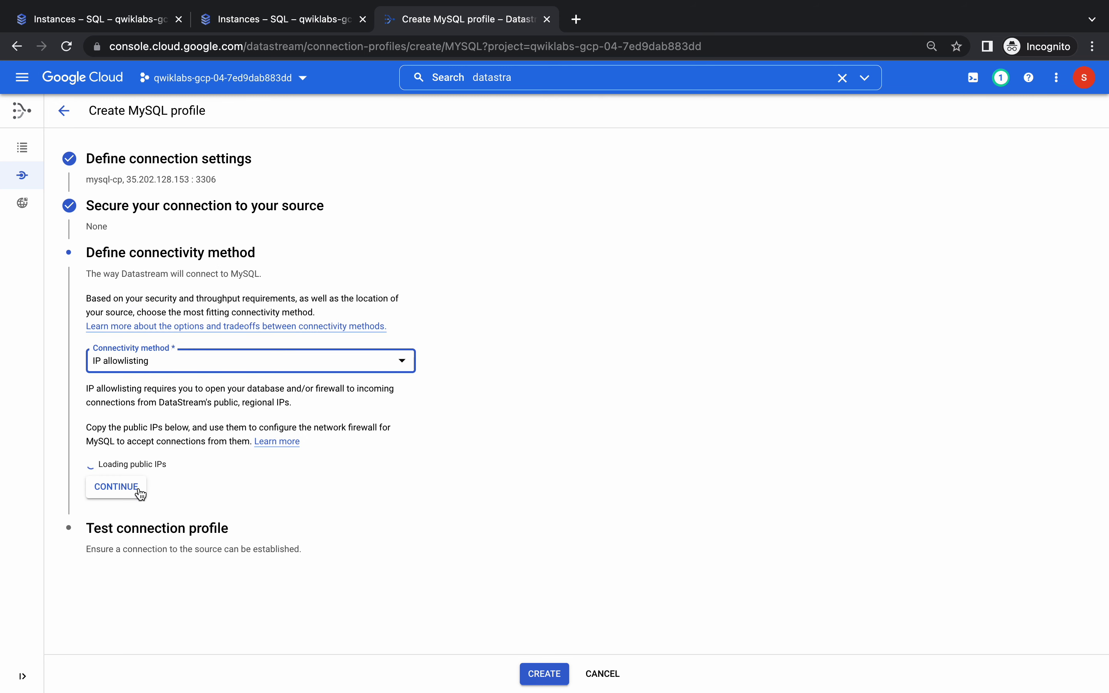
Complete the connectivity section, run the MySQL connection test and create the mysql-cp profile.
left_click(116, 487)
left_click(122, 381)
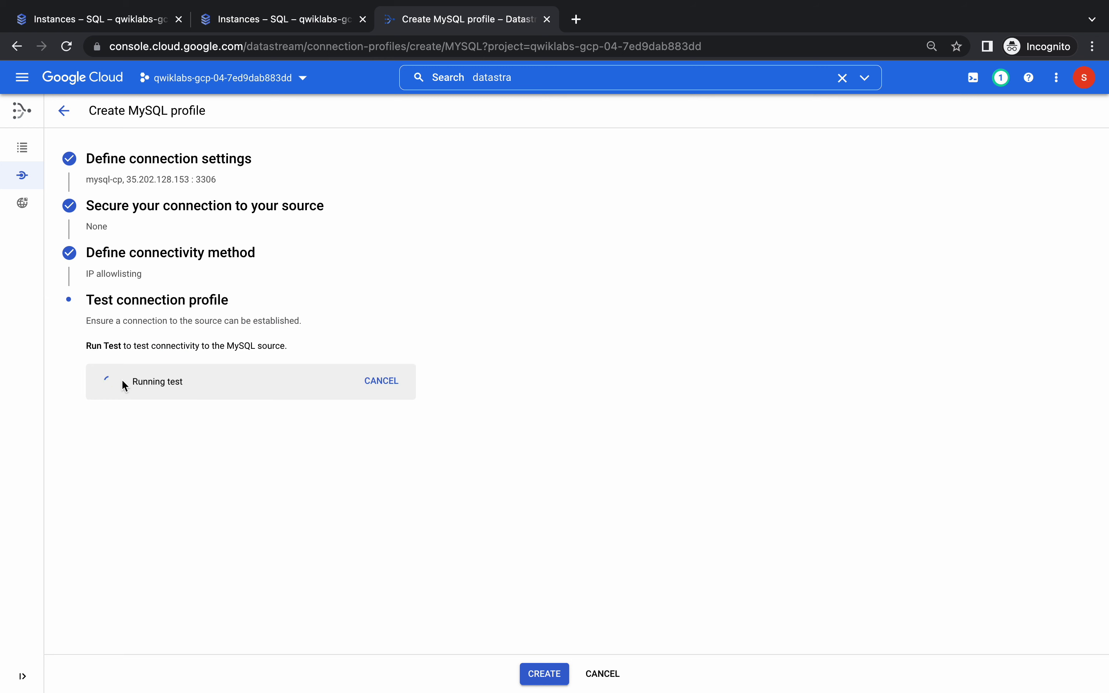
left_click(554, 672)
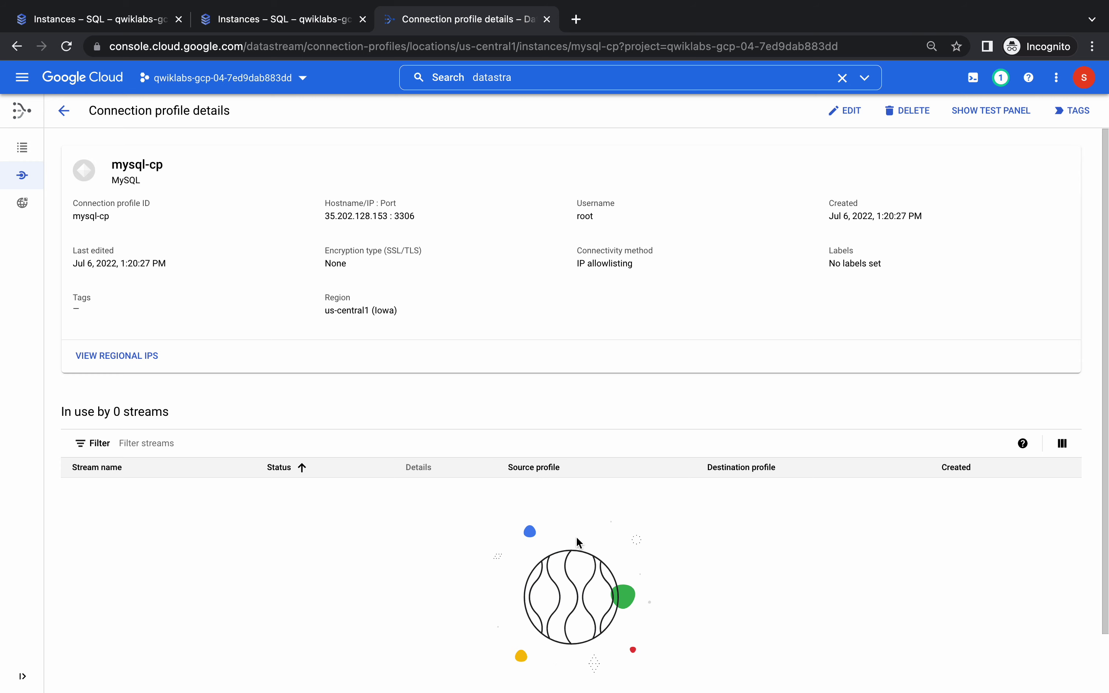
Read the lab instructions for the Cloud Storage connection profile, checking the required profile type, name, bucket and path prefix.
key("ctrl+Left")
scroll(518, 526, "down", 3)
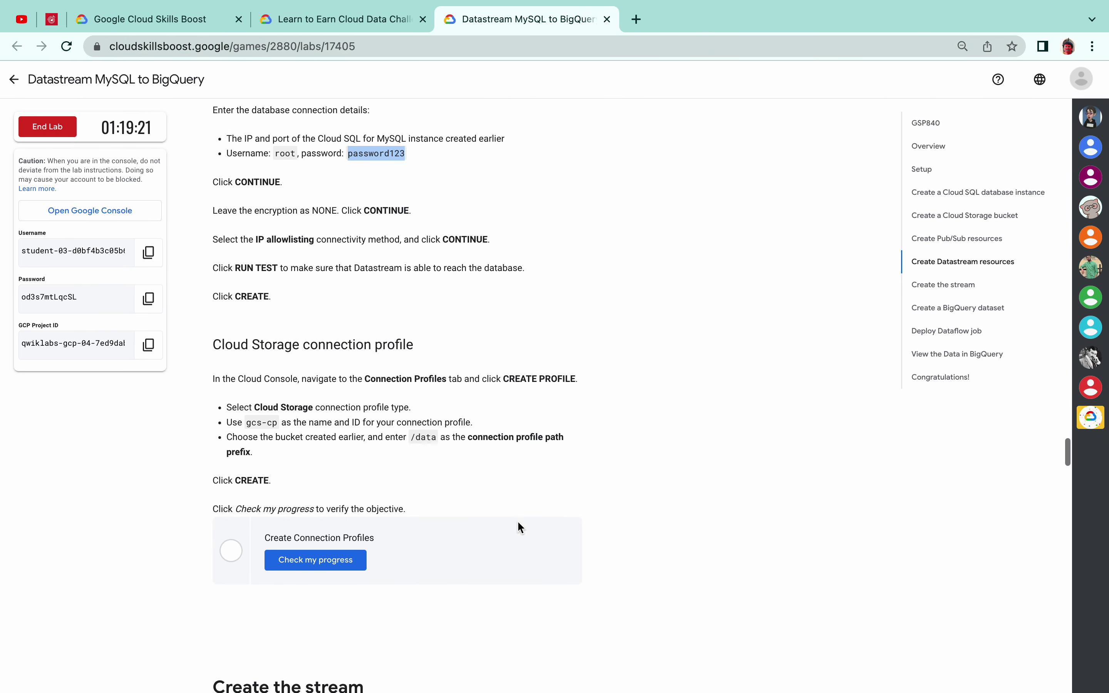
key("ctrl+Right")
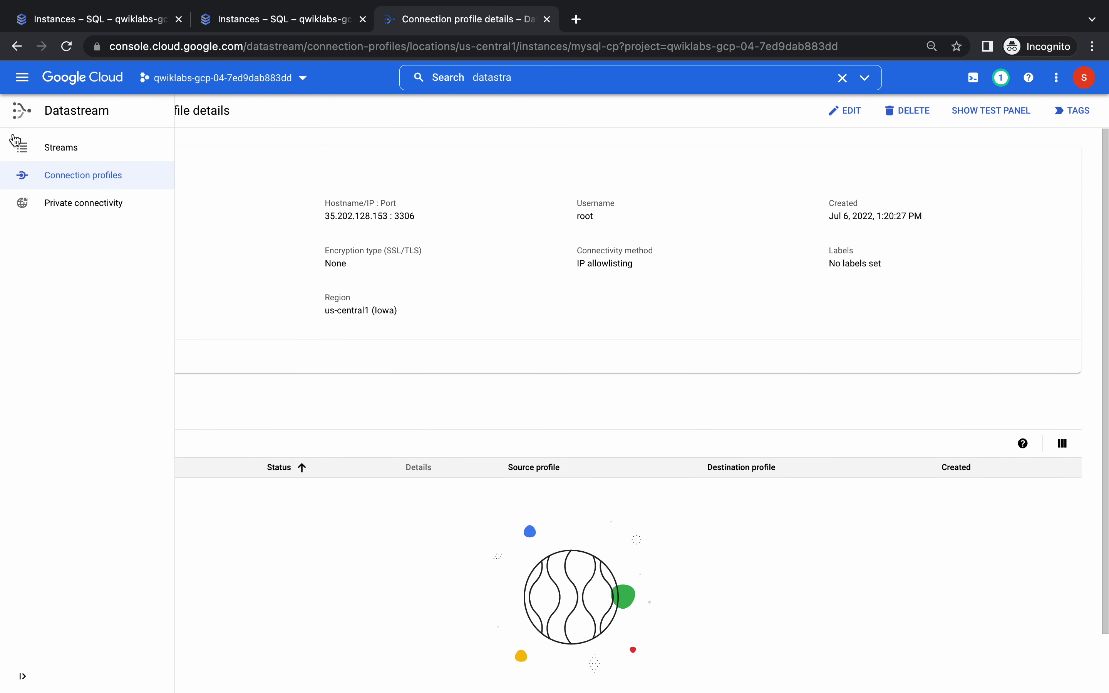
left_click(72, 147)
key("ctrl+Left")
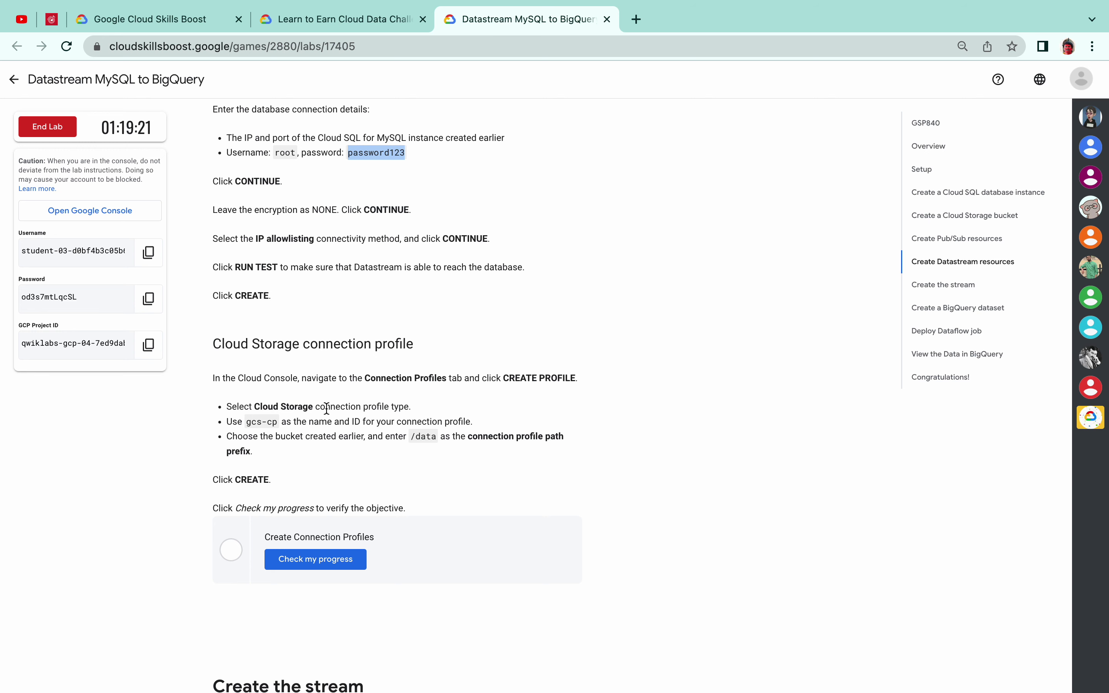
scroll(297, 284, "up", 5)
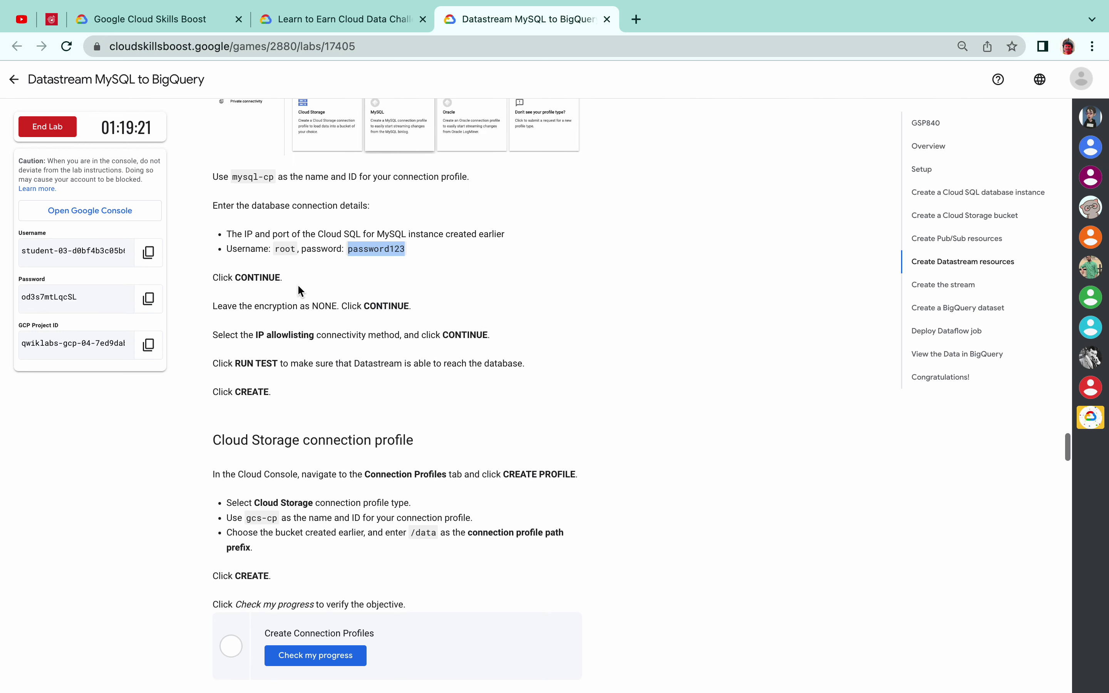
scroll(299, 286, "down", 3)
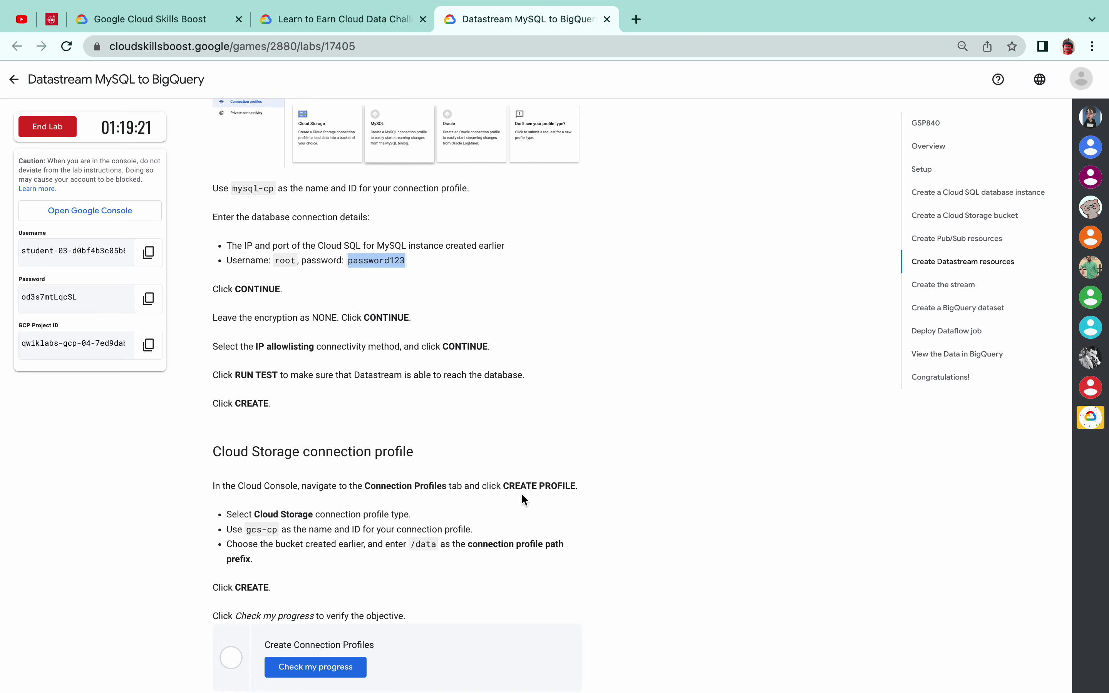
scroll(273, 527, "down", 1)
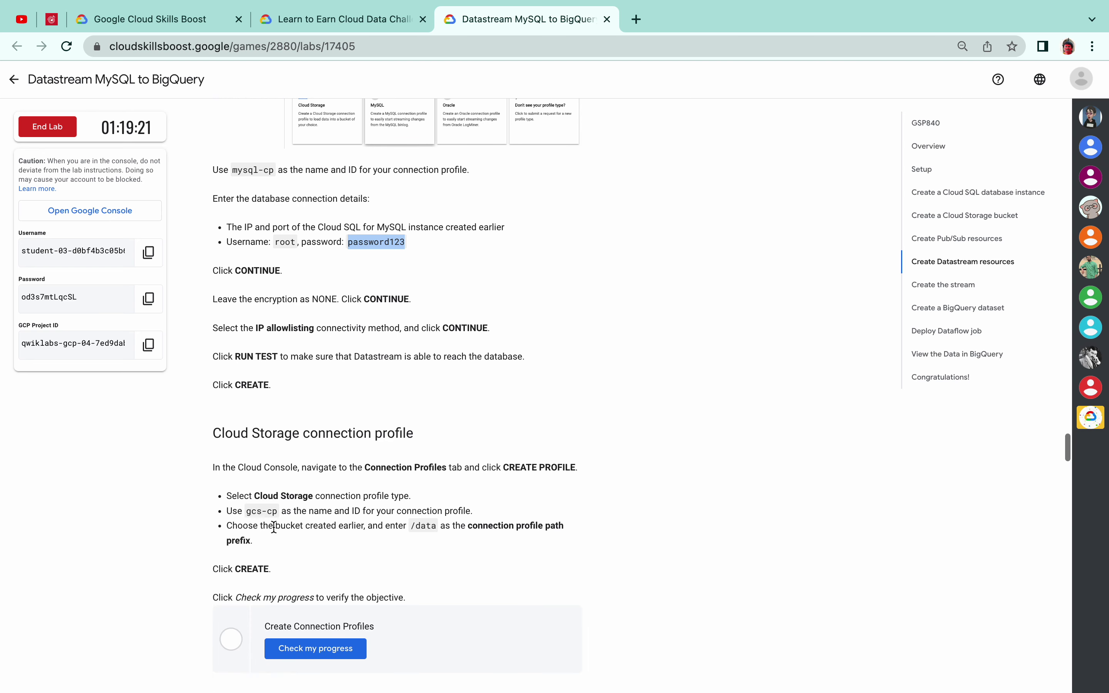
key("ctrl+Right")
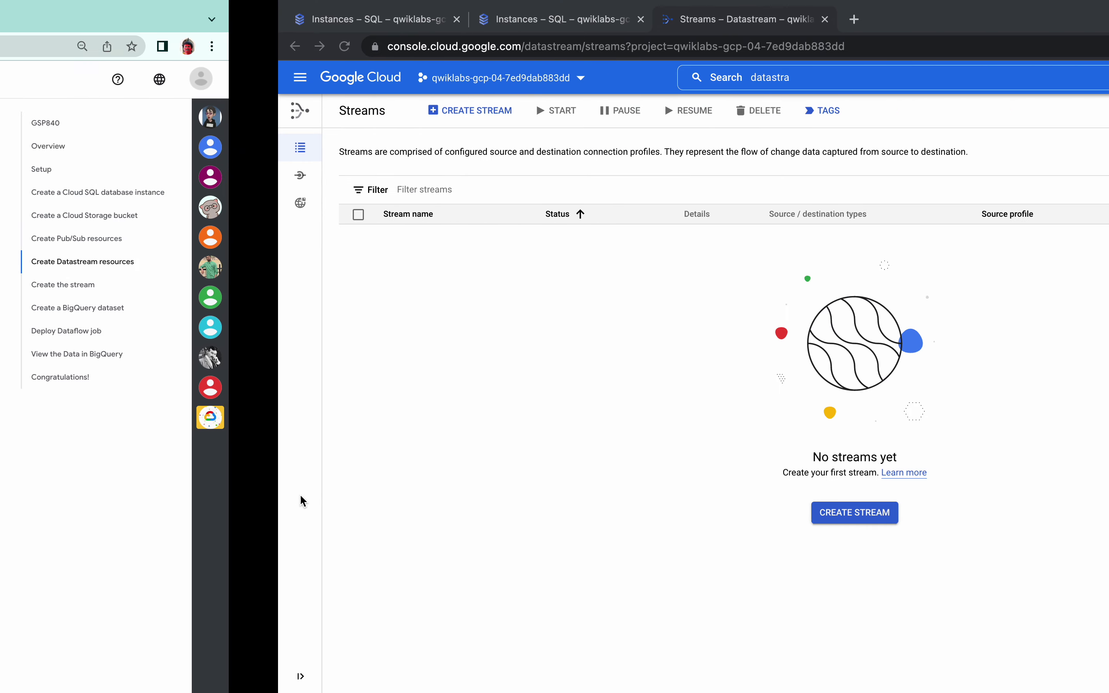
Go to Datastream's connection profiles and start a new profile of the Cloud Storage type.
mouse_move(15, 178)
left_click(67, 176)
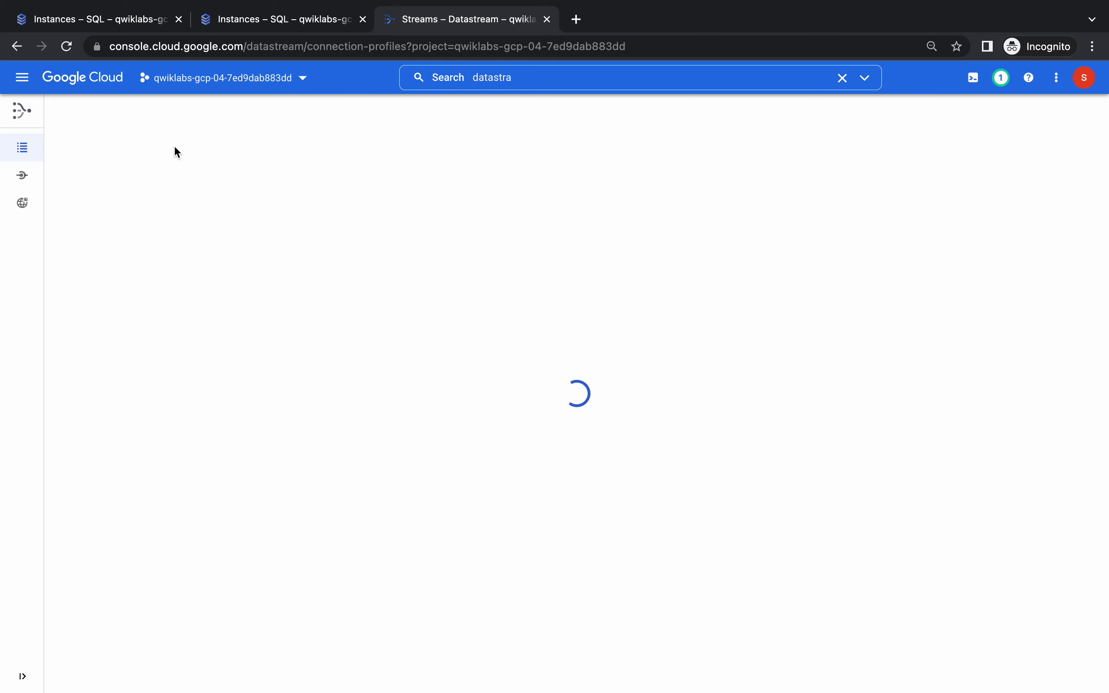
mouse_move(54, 182)
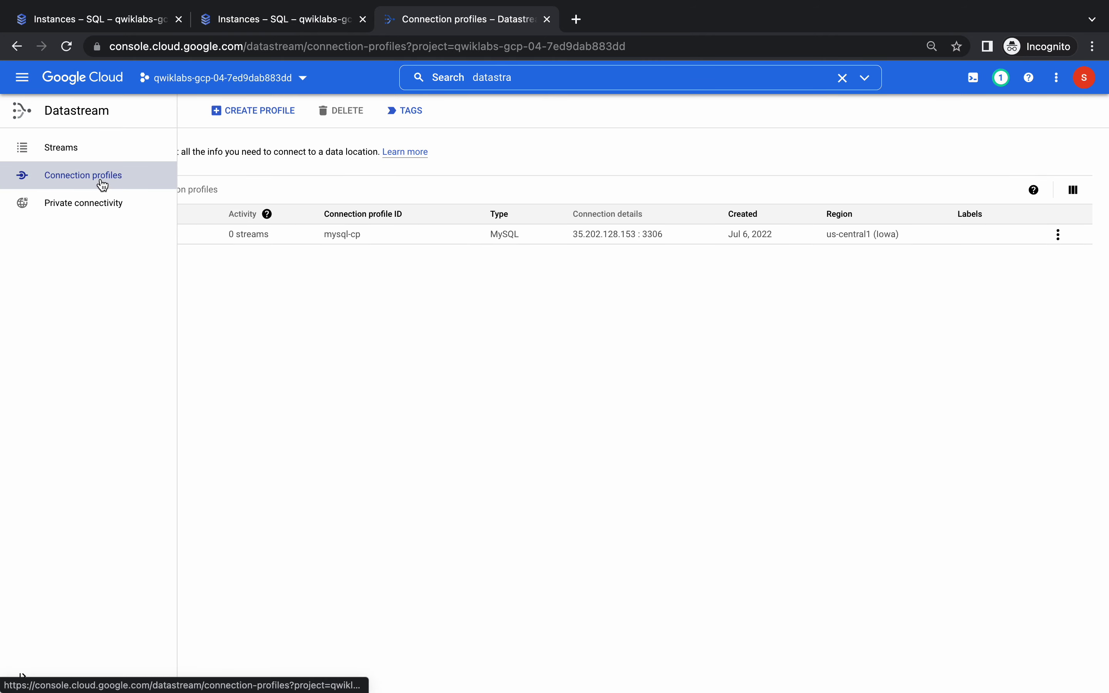
left_click(248, 115)
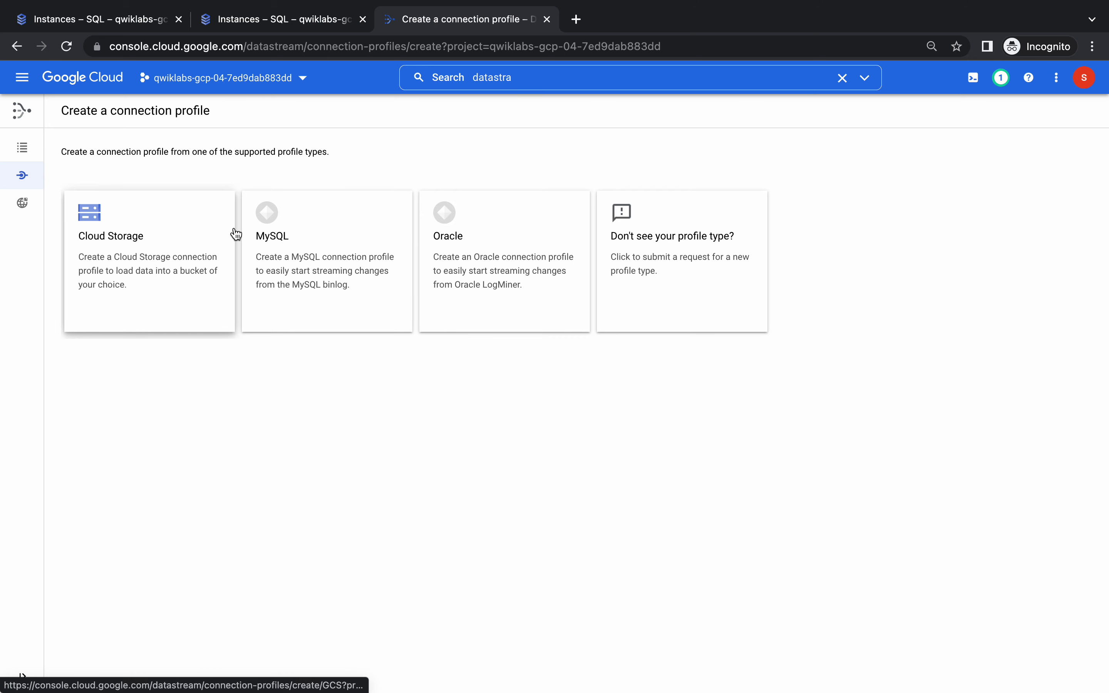
key("super+grave")
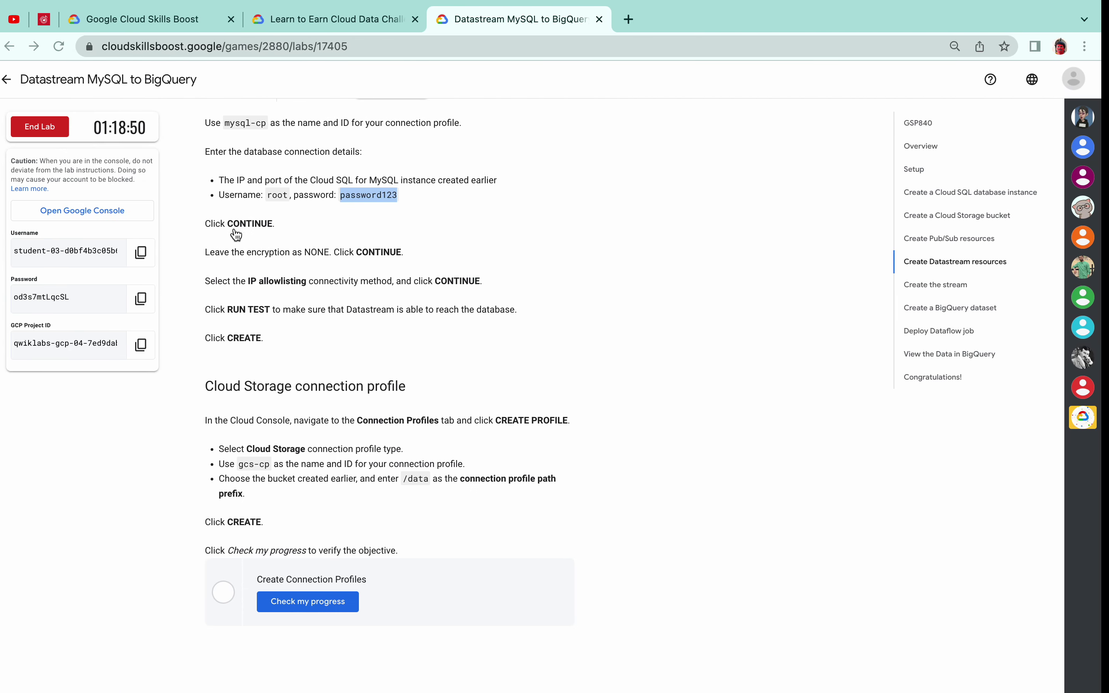
key("ctrl+Right")
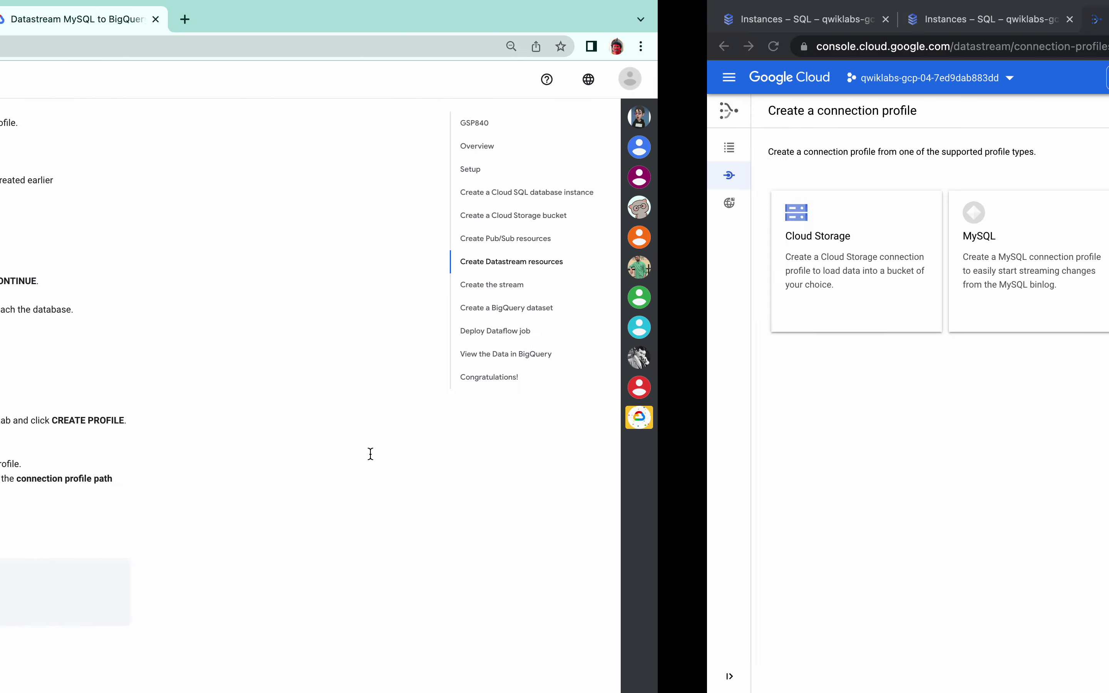
left_click(111, 243)
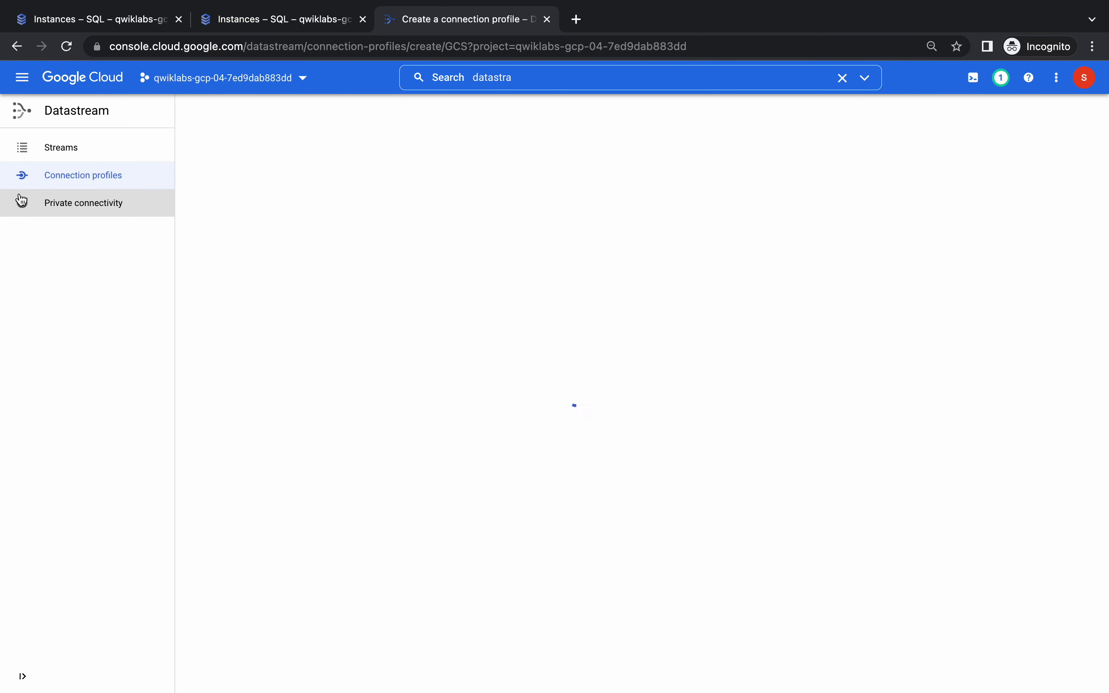
Copy gcs-cp from the lab instructions into the Cloud Storage profile's connection profile name.
key("ctrl+Left")
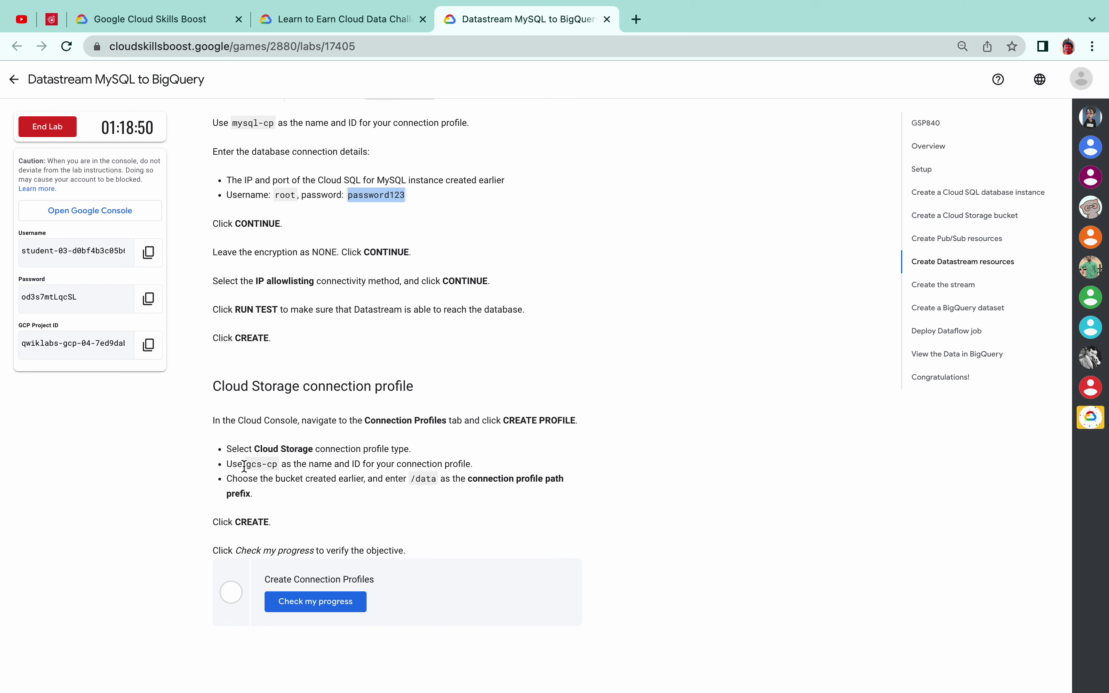
left_click_drag(247, 465, 252, 466)
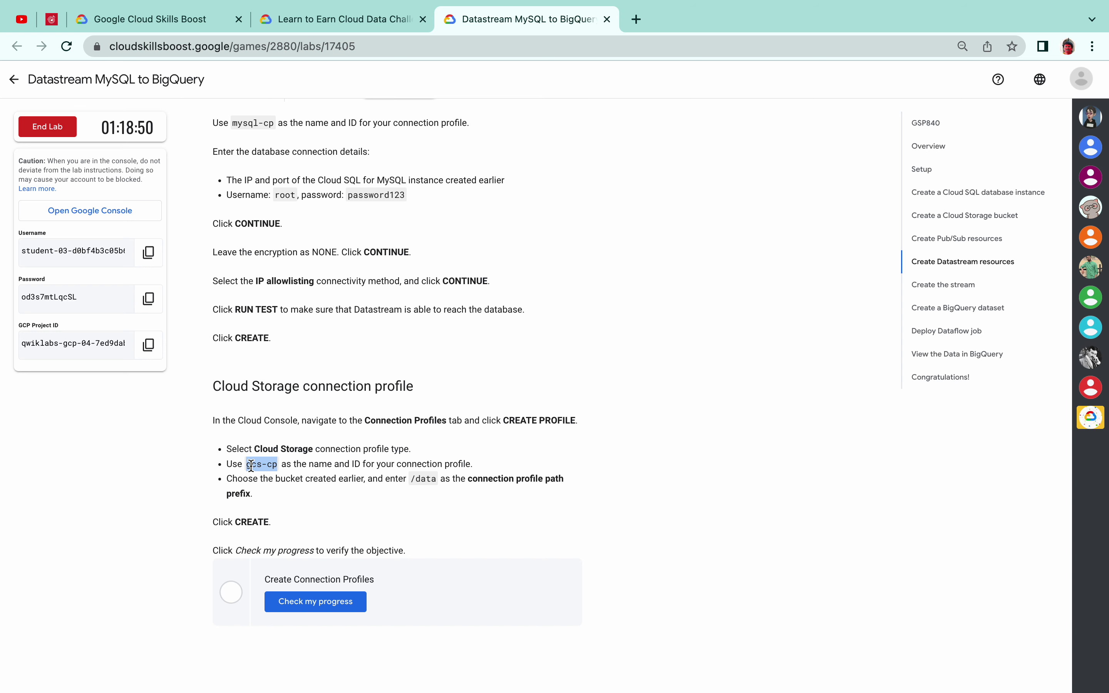
key("ctrl+Right")
left_click(162, 163)
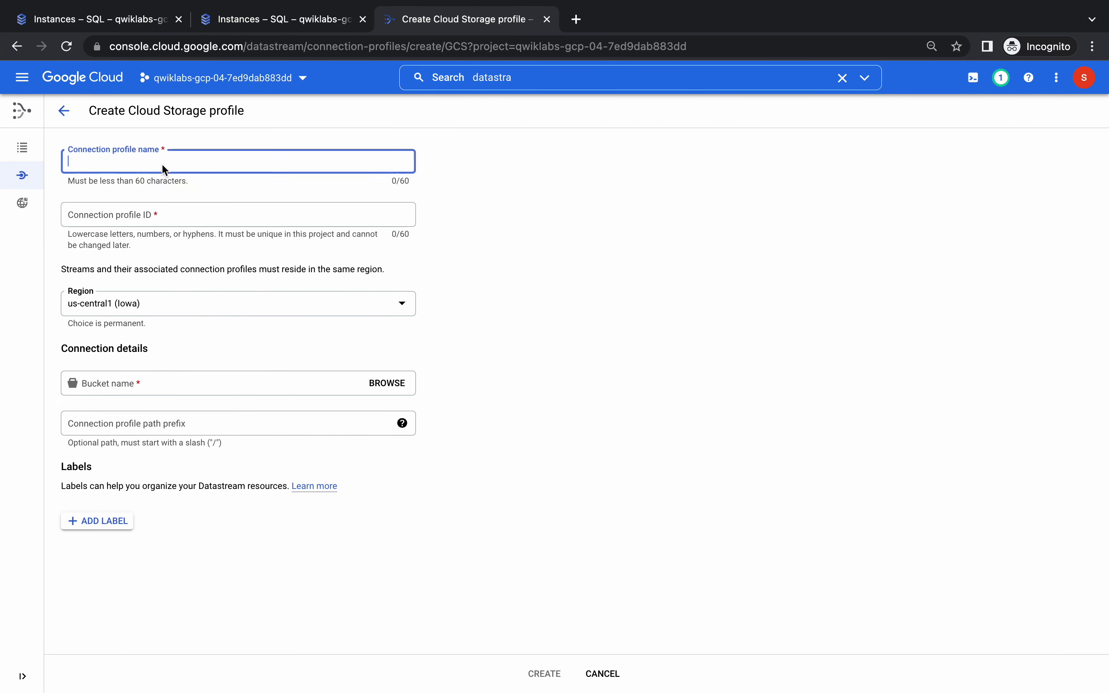
type("gcs-cp")
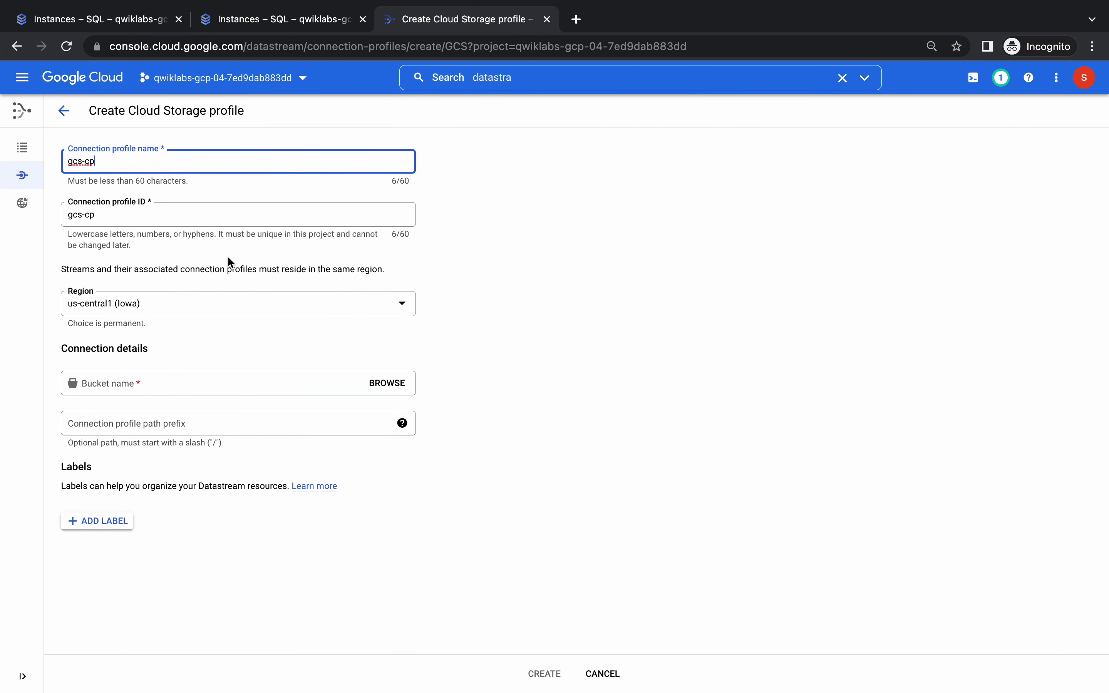
Browse for the profile's bucket and select qwiklabs-gcp-04-7ed9dab883dd.
left_click(379, 391)
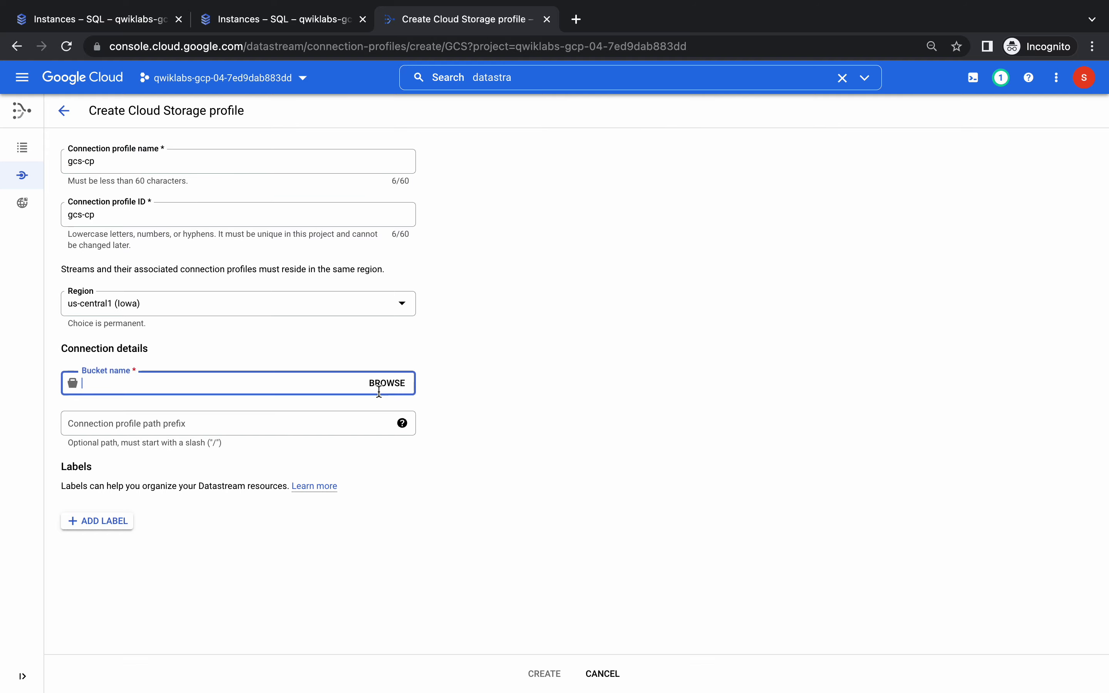
left_click(390, 385)
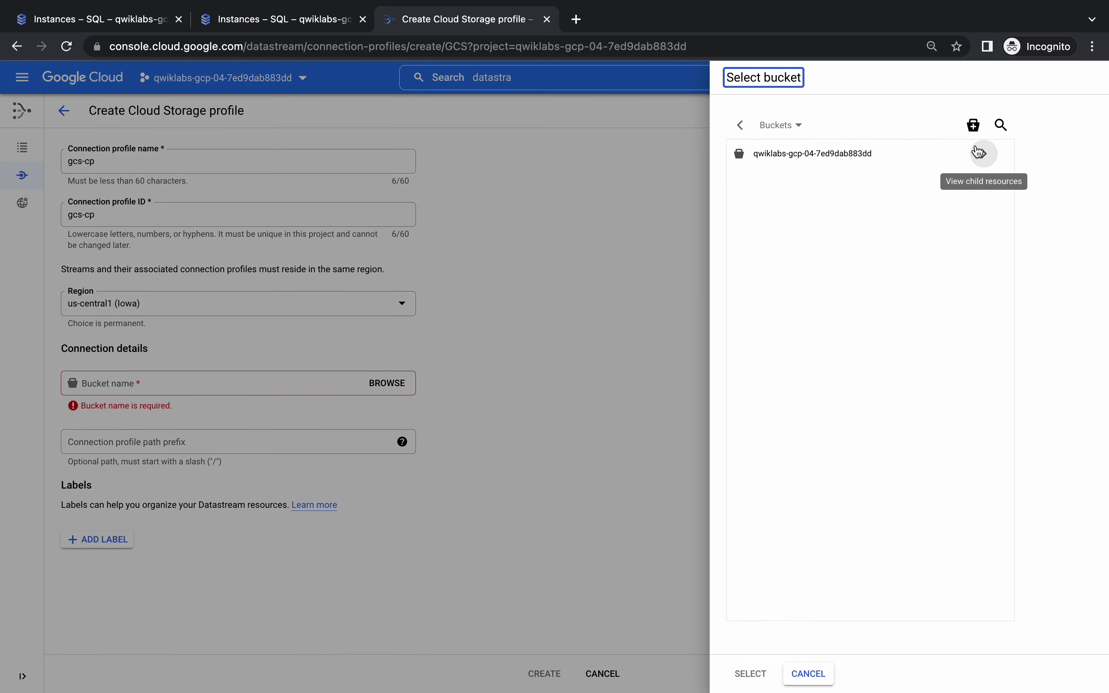
left_click(981, 152)
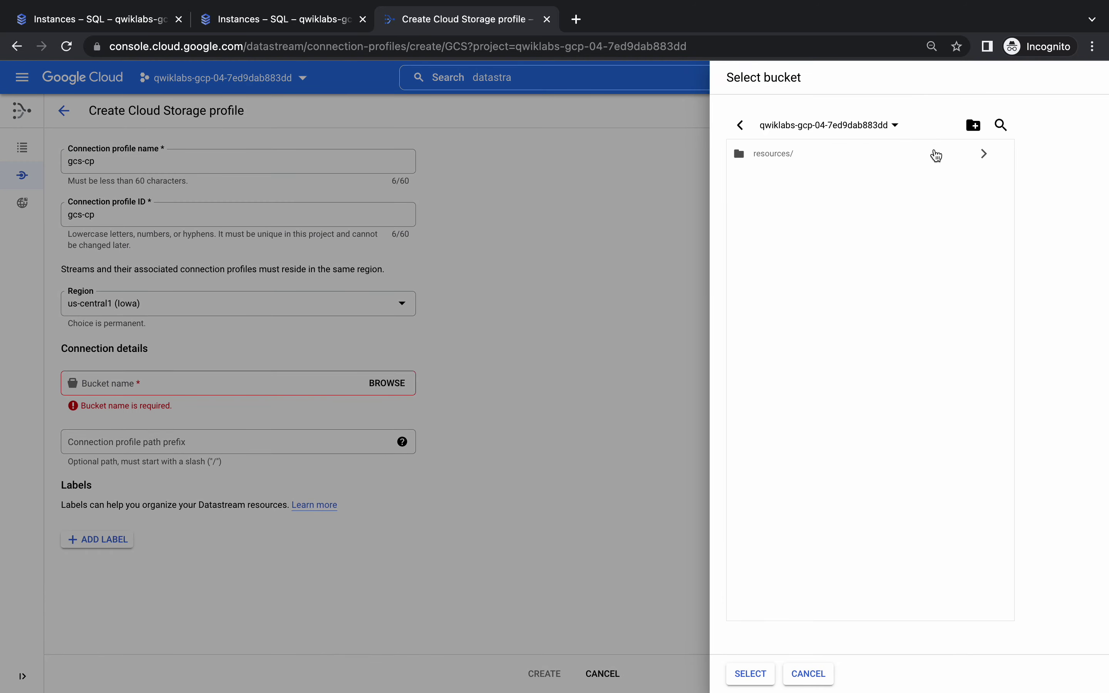
left_click(984, 153)
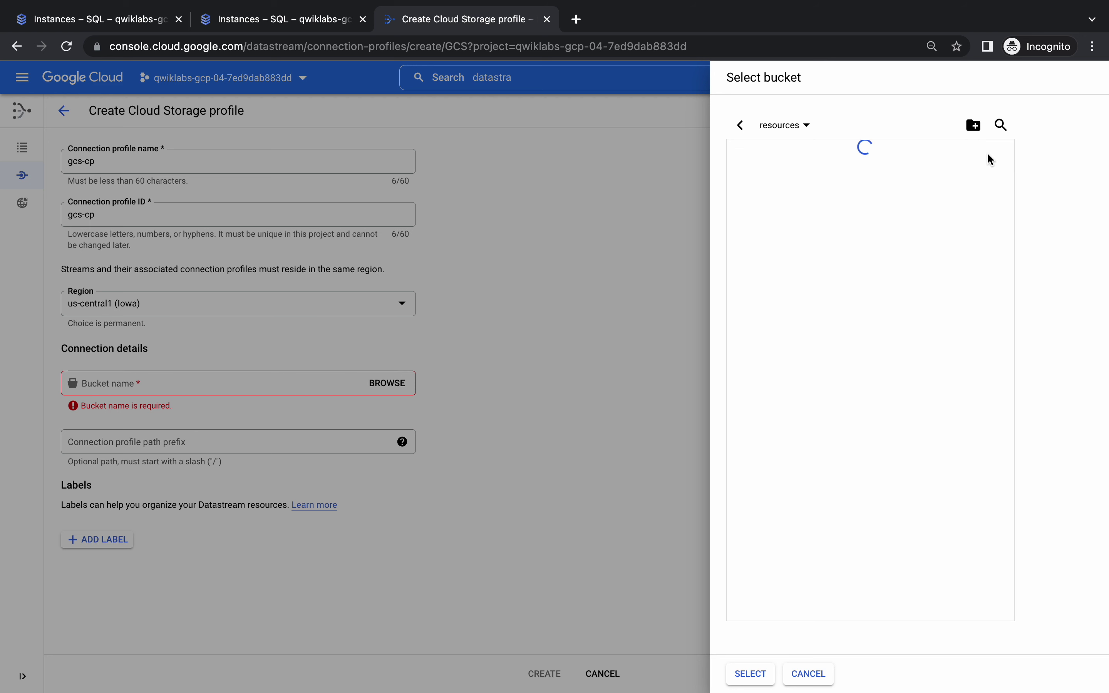
left_click(740, 126)
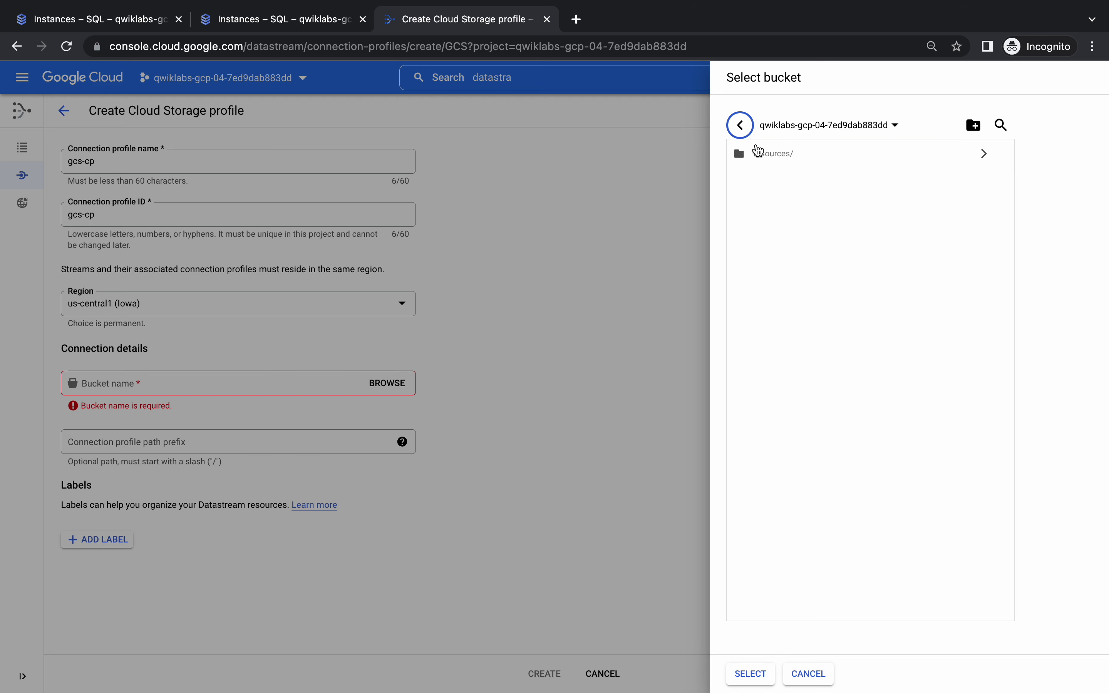
left_click(741, 125)
left_click(780, 166)
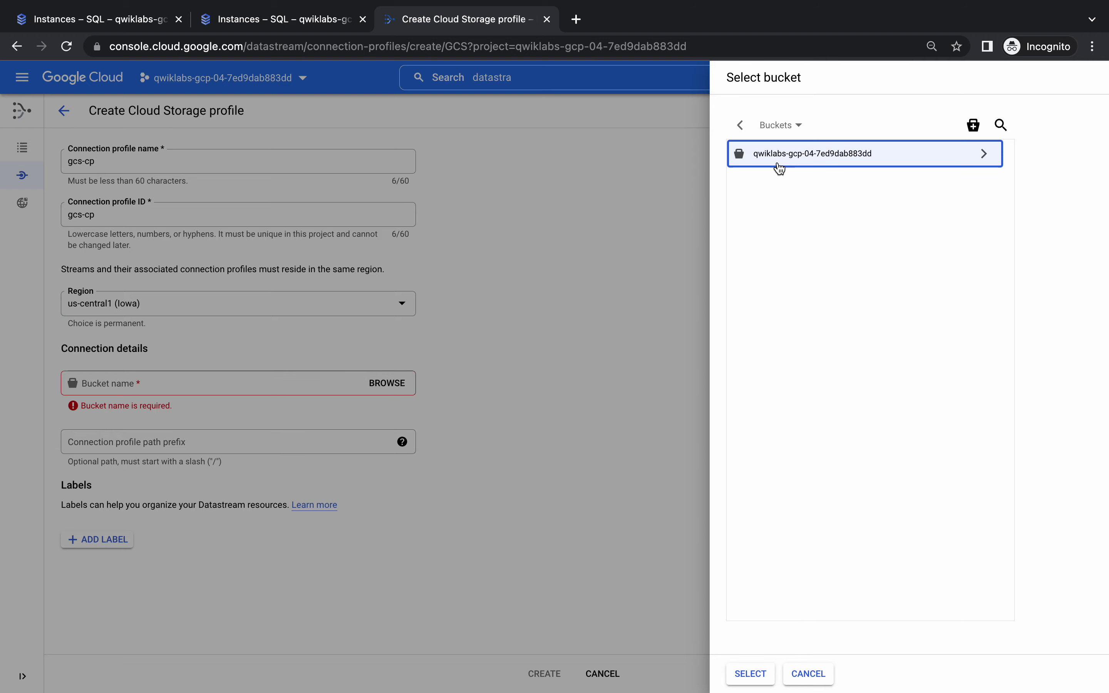
left_click(758, 677)
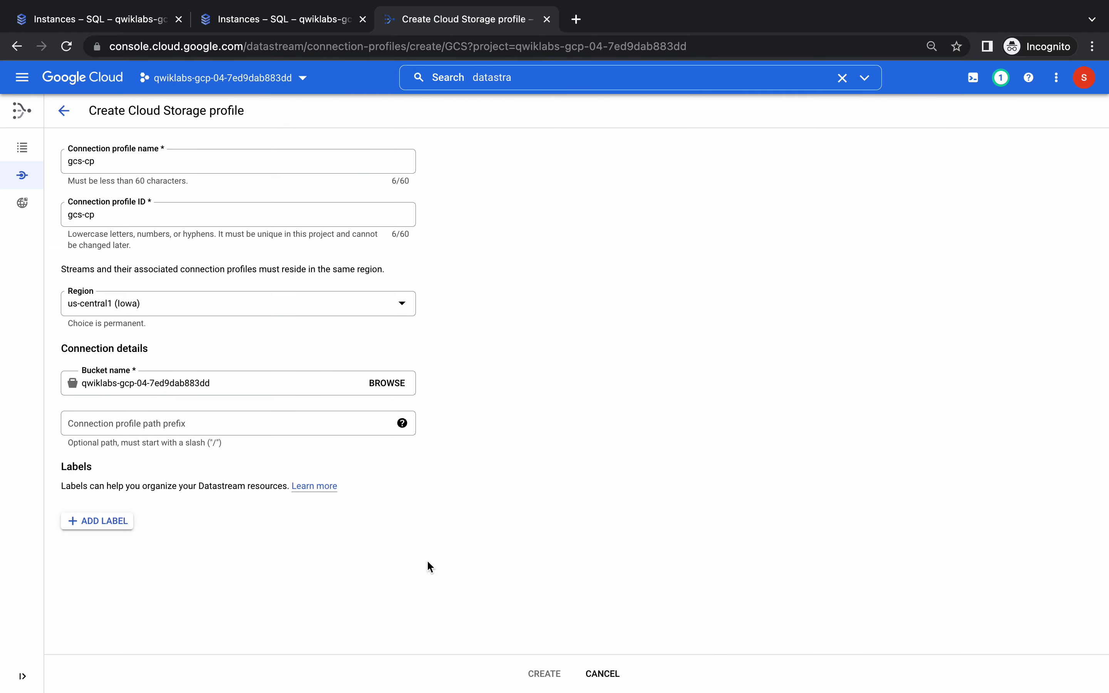
Copy the path prefix /data from the lab instructions and return to the Cloud Storage profile form.
key("ctrl+Left")
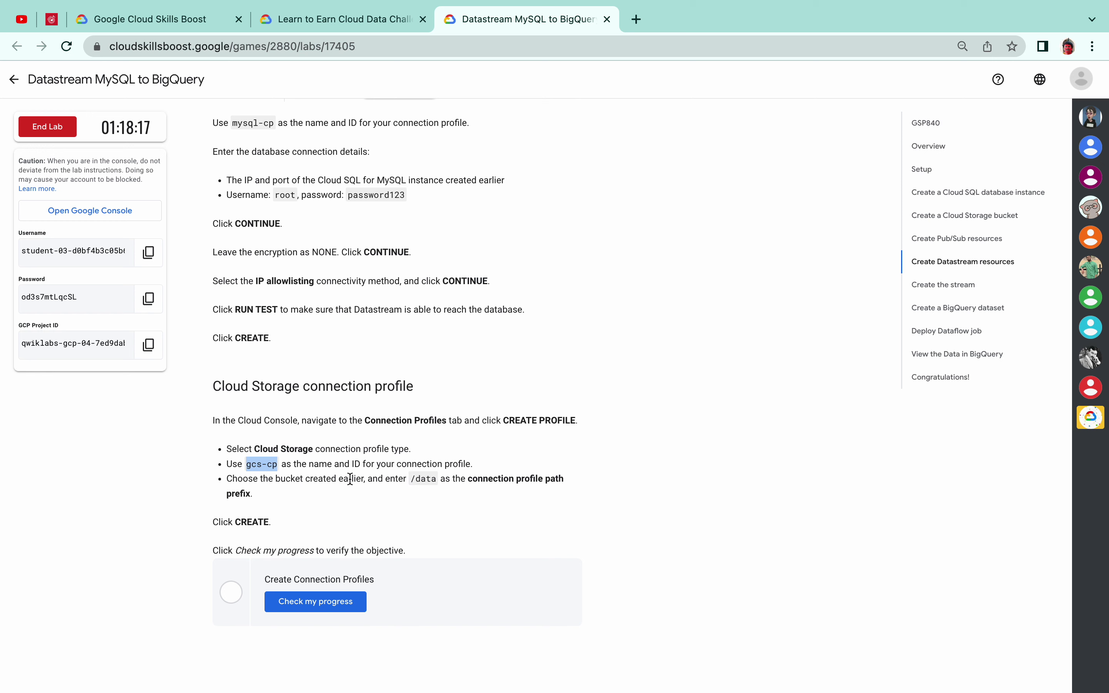
double_click(418, 479)
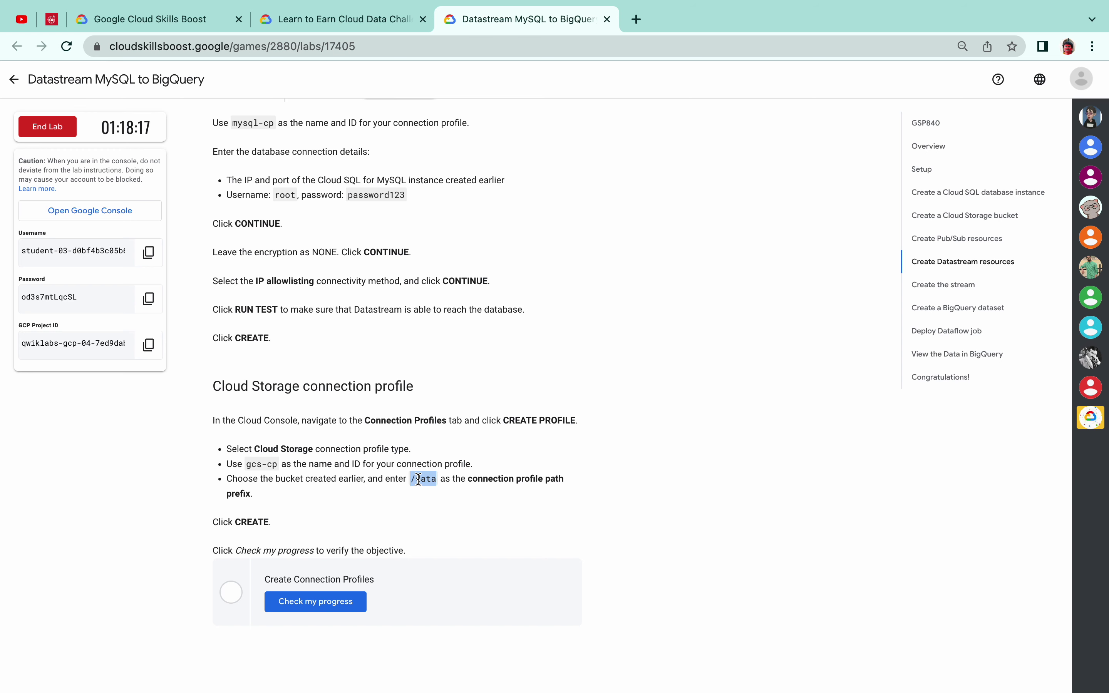
key("ctrl+Right")
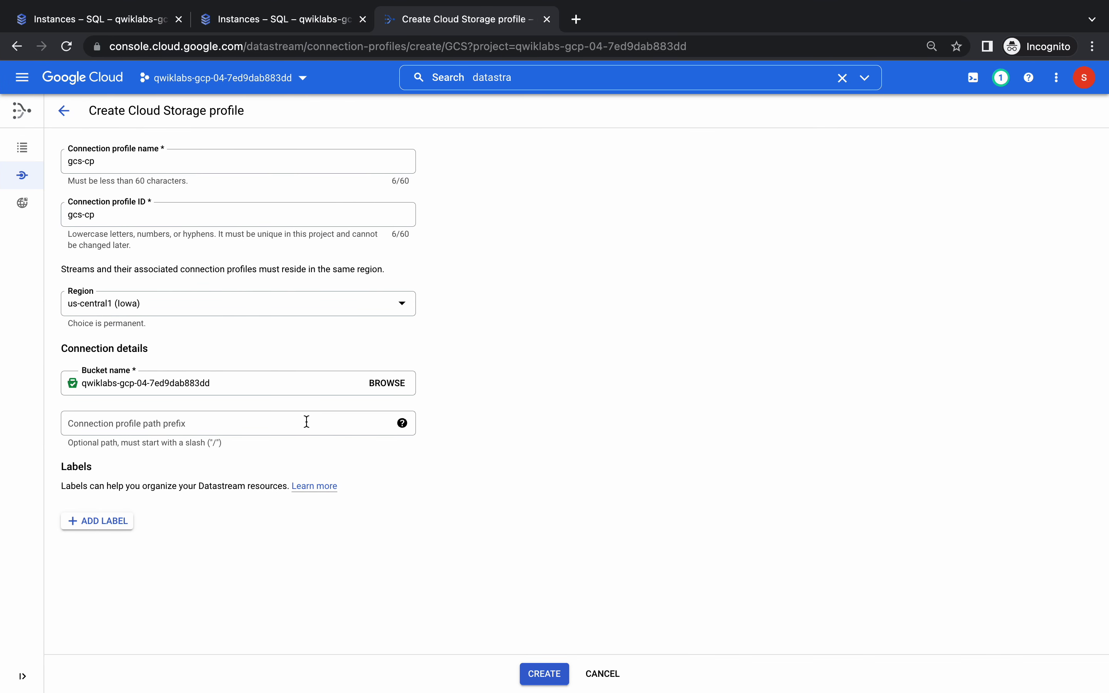
left_click(252, 386)
type("/data")
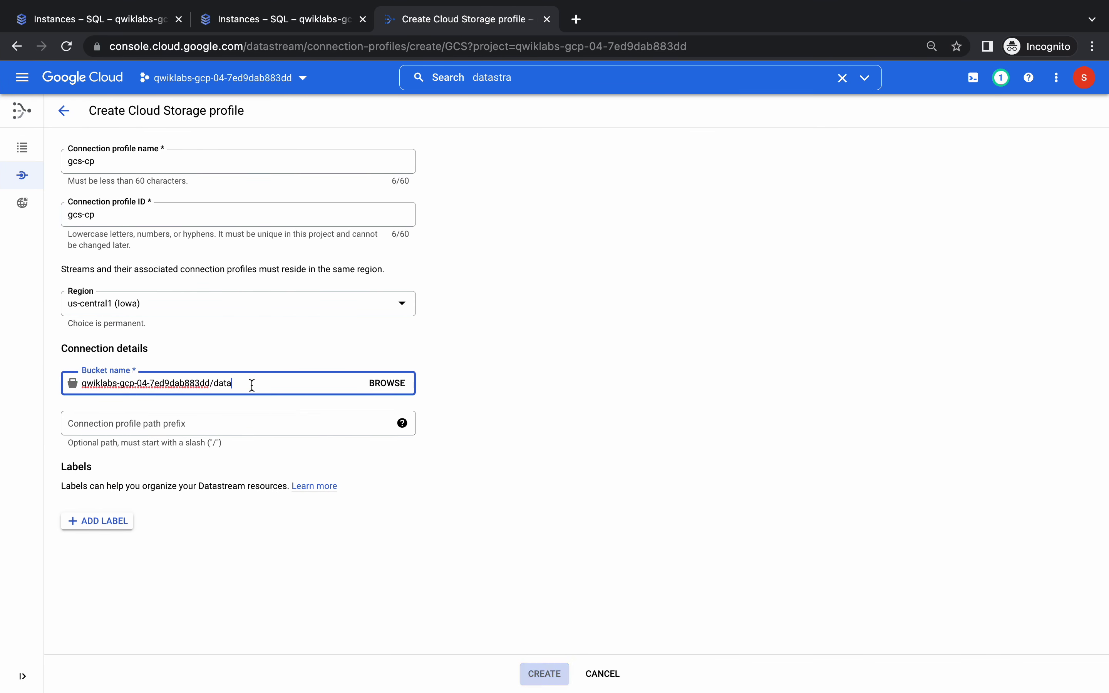
key("BackSpace")
key("BackSpace")
key("BackSpace")
key("BackSpace")
key("BackSpace")
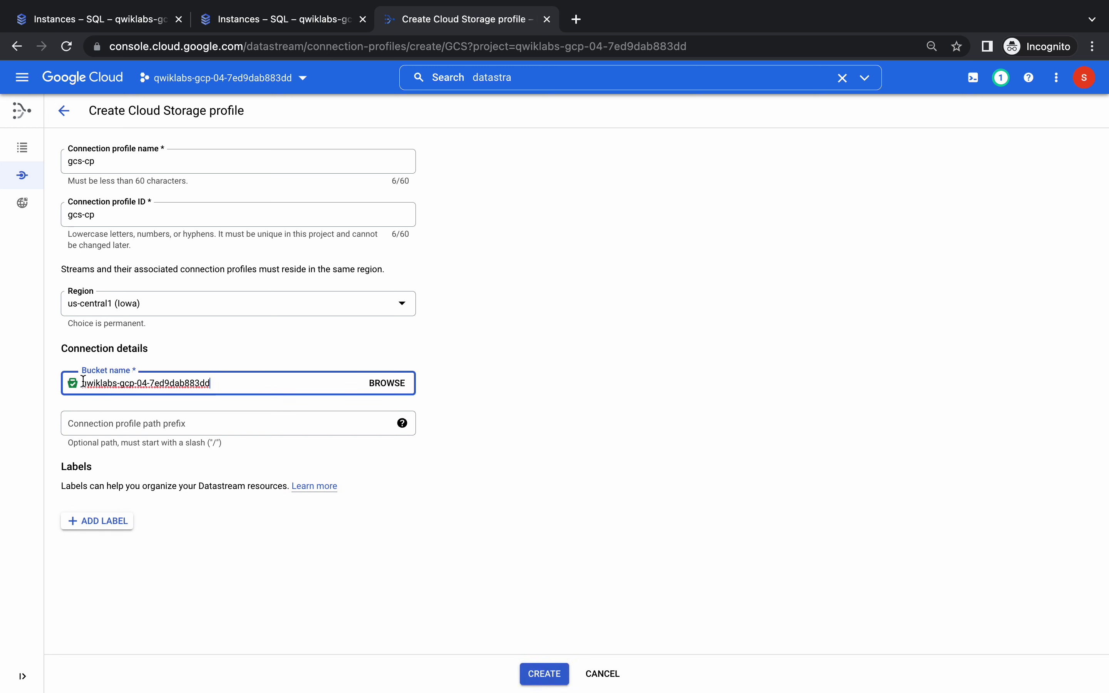
left_click(82, 383)
type("/data/")
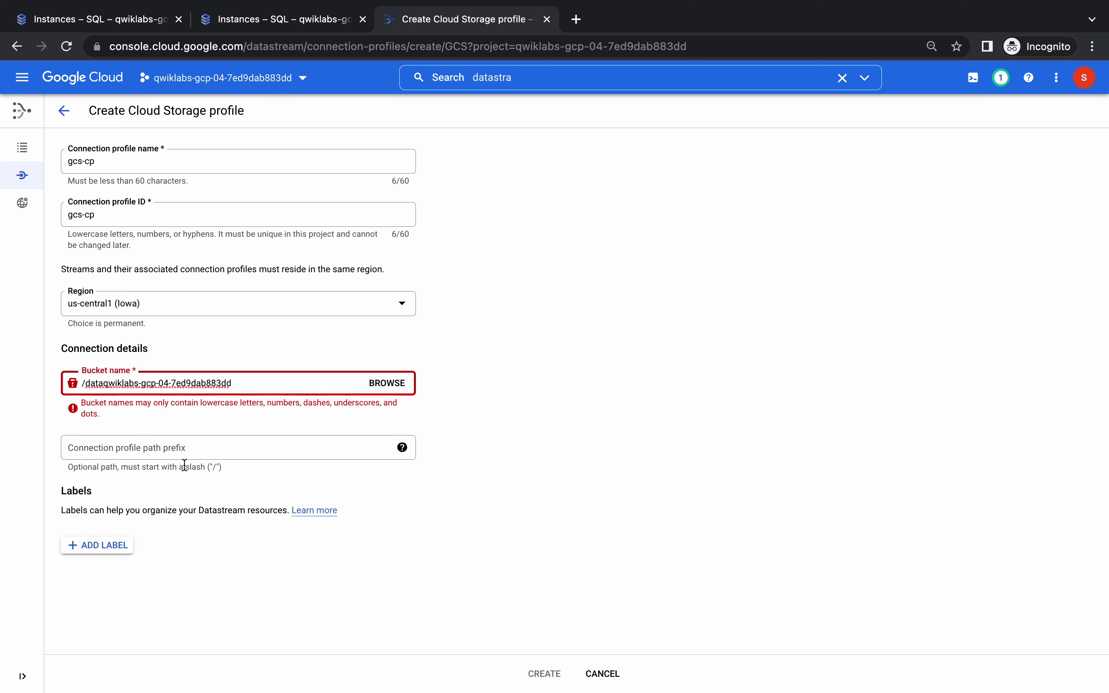
left_click(107, 383)
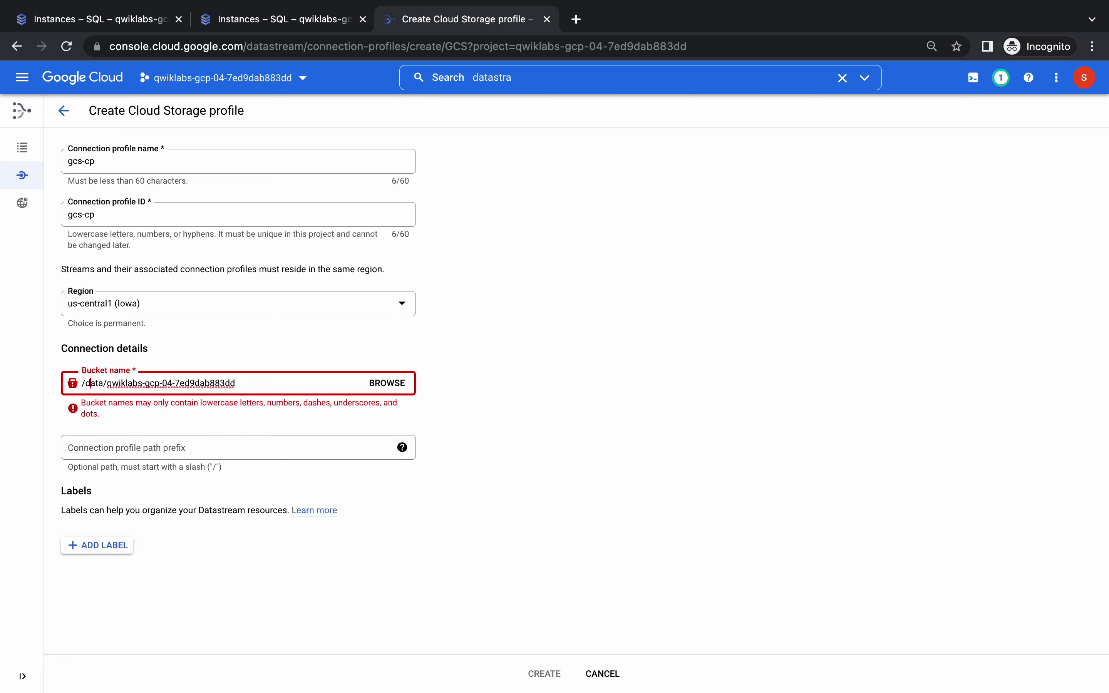
key("BackSpace")
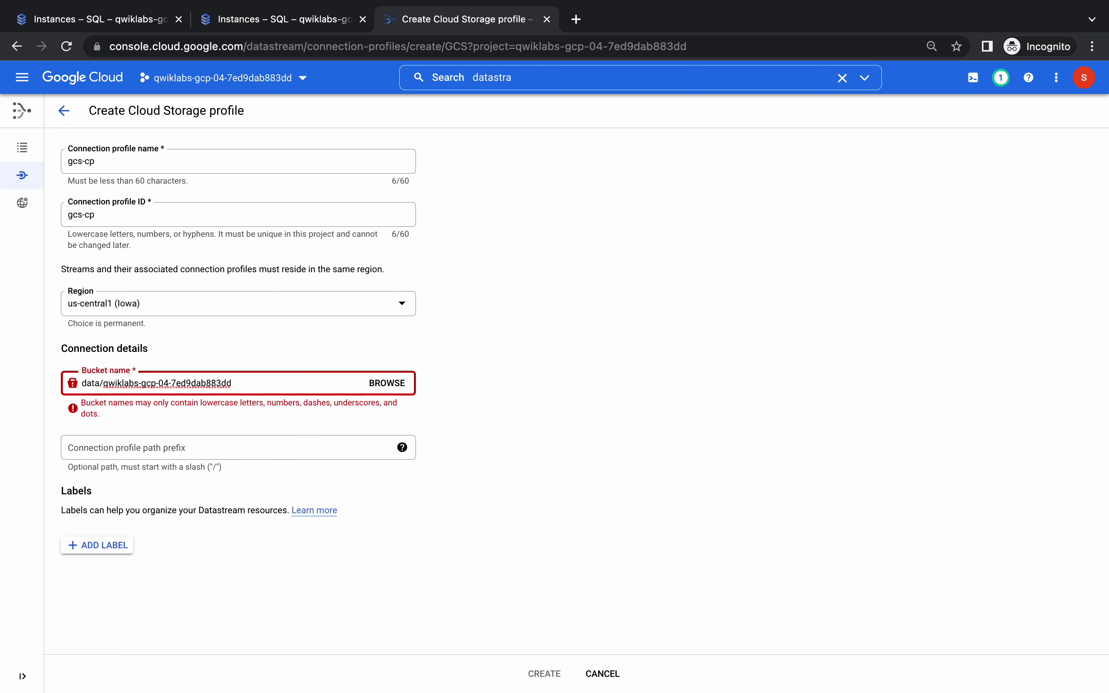
key("Delete")
key("Delete")
key("Delete")
key("Delete")
key("Delete")
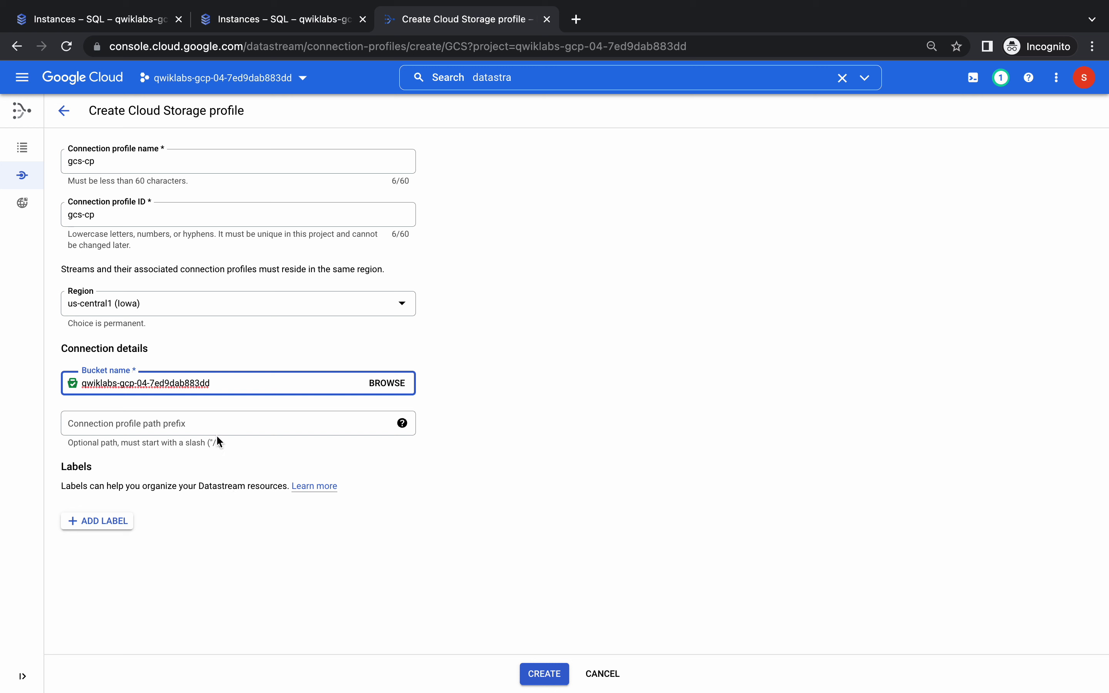
Set the connection profile path prefix to /data and create the Cloud Storage profile.
left_click(208, 428)
type("/data")
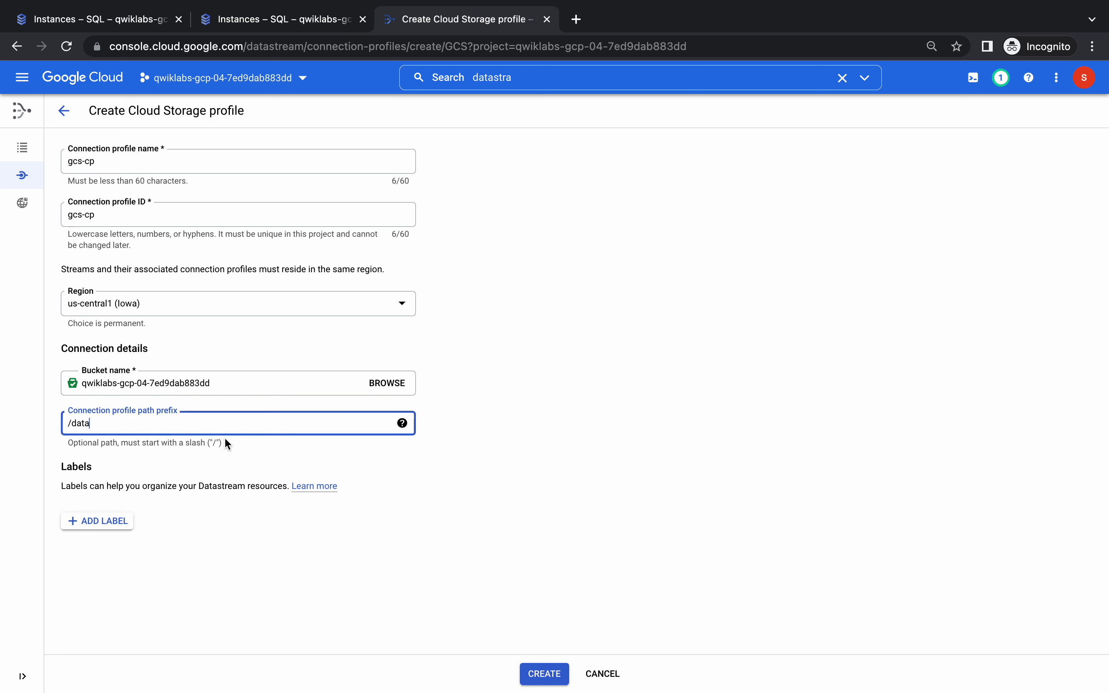
left_click(544, 676)
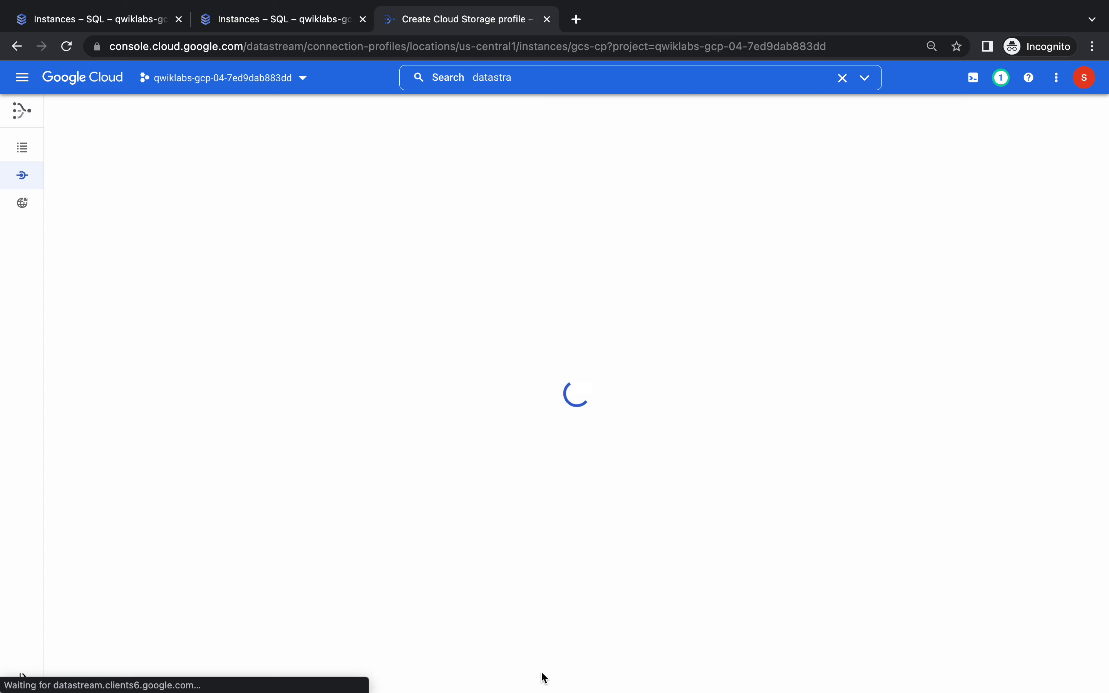
Copy the stream name test-stream from the lab's Create the stream section and return to the Google Cloud console.
key("ctrl+Left")
scroll(490, 561, "down", 10)
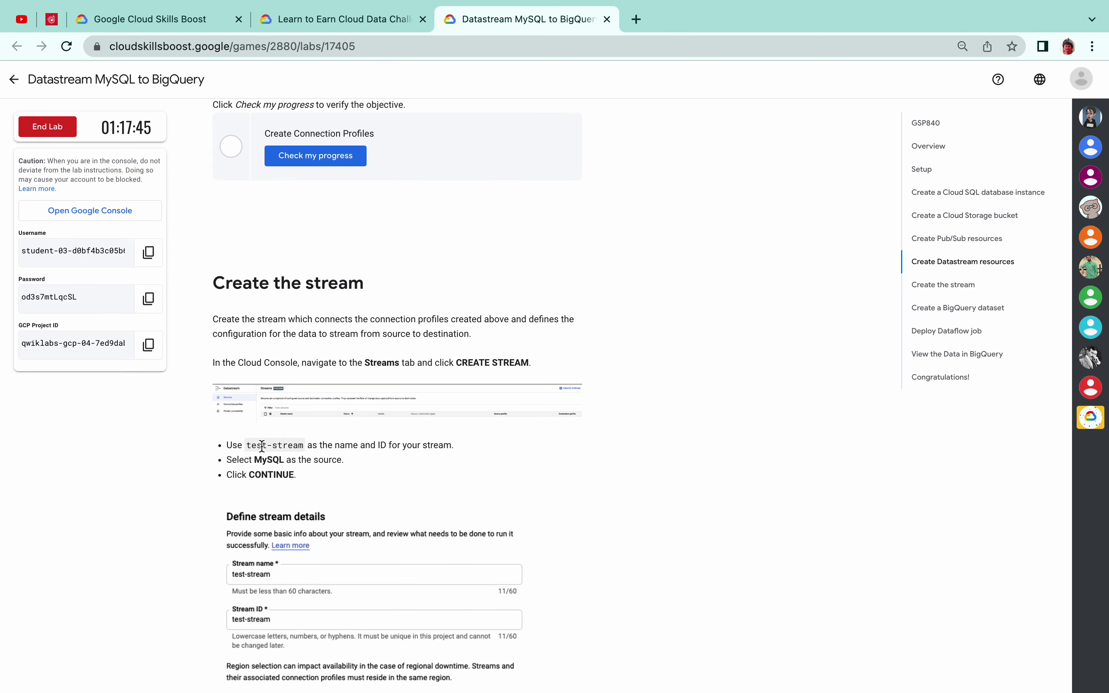
double_click(247, 444)
key("shift+Right")
key("shift+Right")
key("shift+Right")
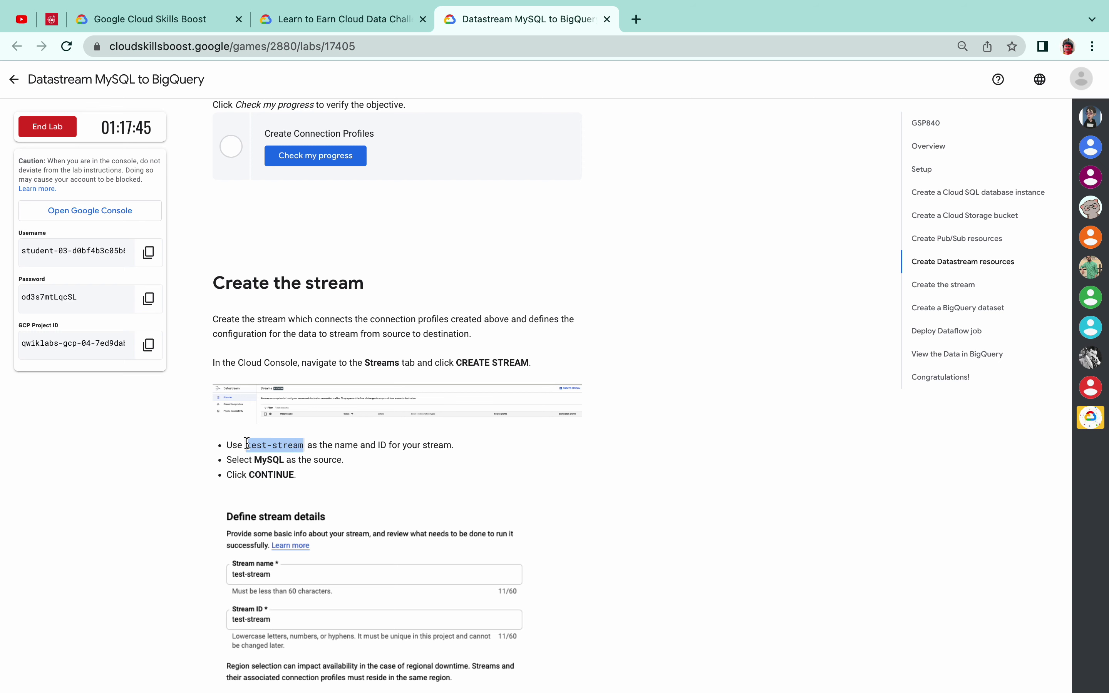
key("ctrl+Right")
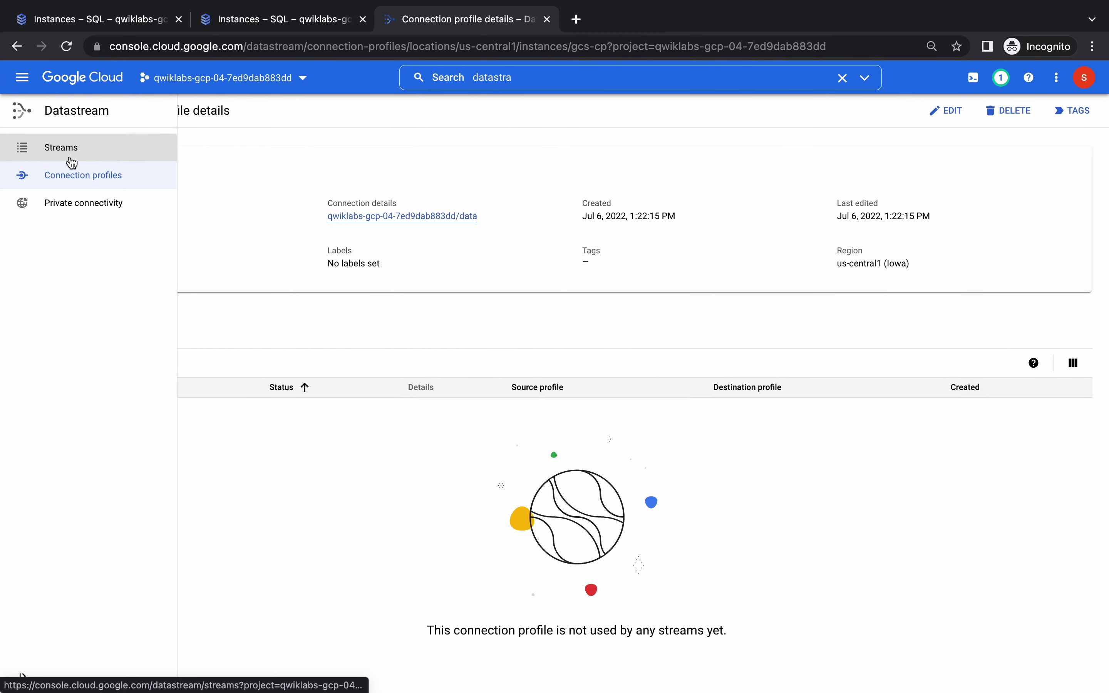
Go to Datastream's streams, start a new stream and name it test-stream.
left_click(71, 163)
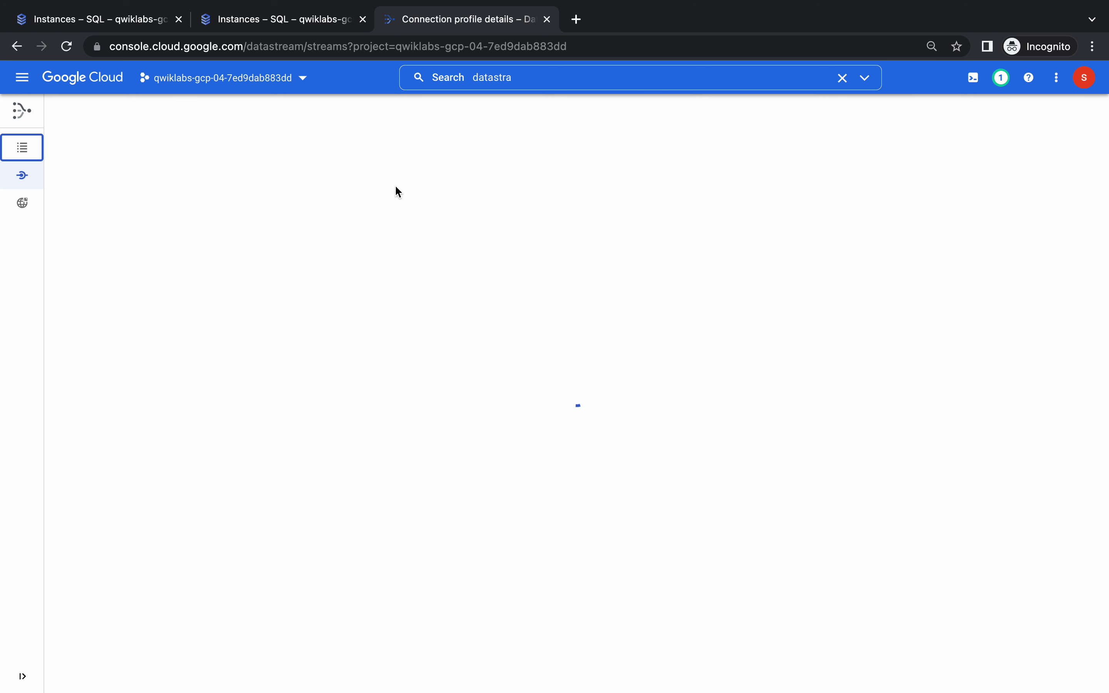
left_click(198, 108)
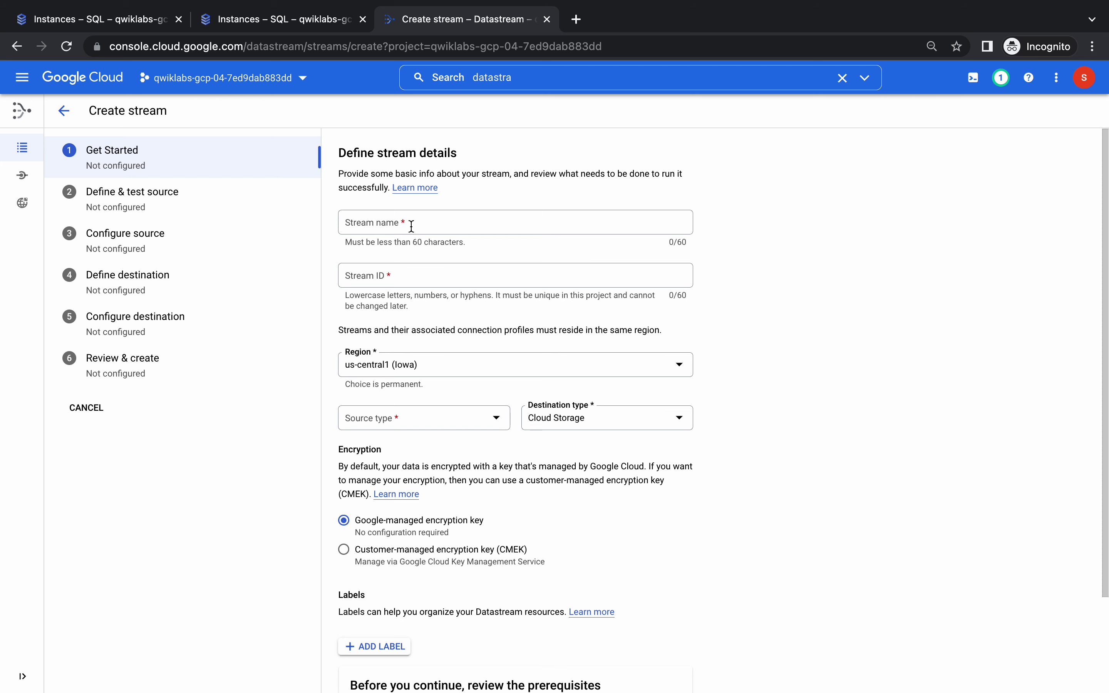
left_click(423, 226)
type("test-stream")
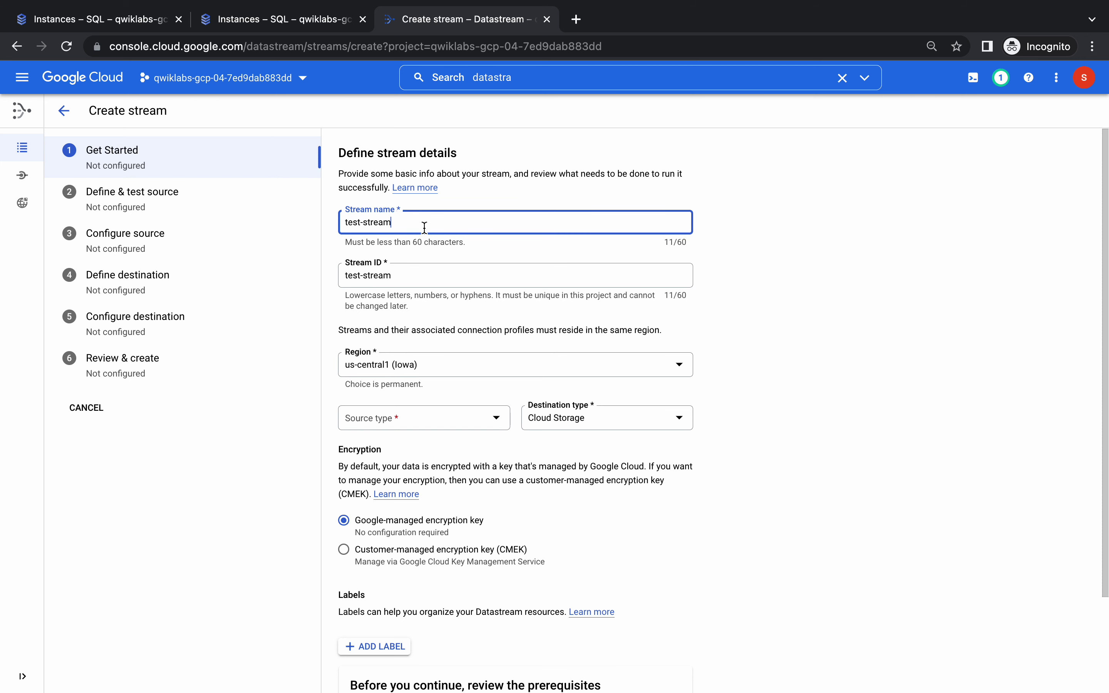
Choose MySQL as the stream's source type and continue to the source definition.
left_click(430, 430)
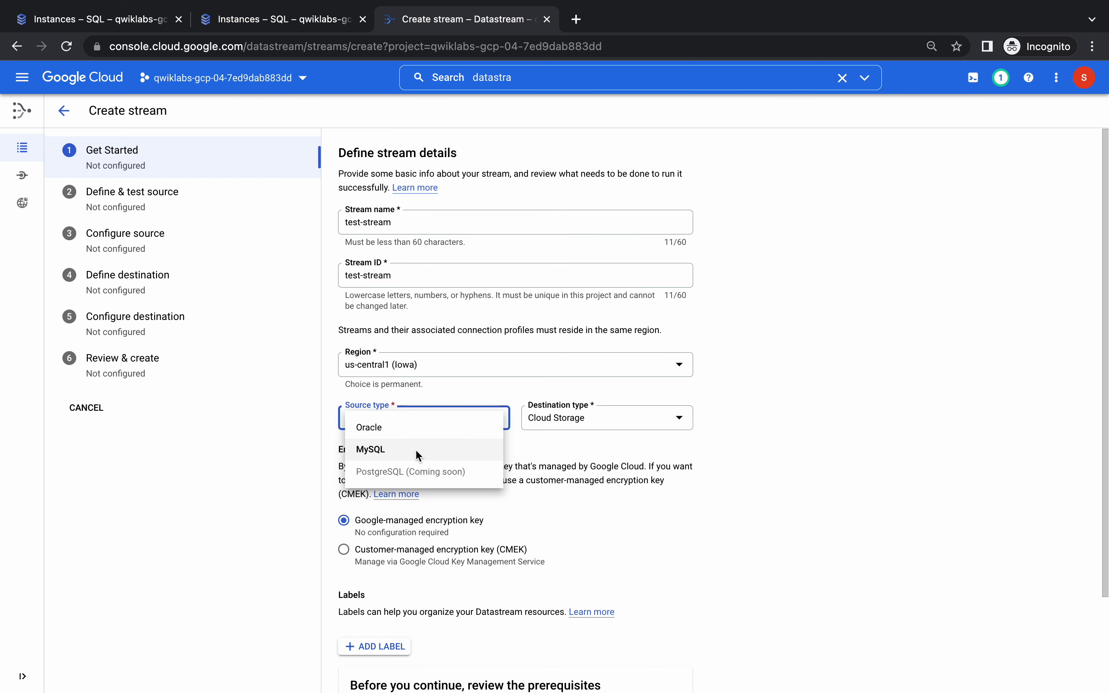
left_click(416, 449)
scroll(416, 451, "down", 3)
scroll(415, 449, "down", 2)
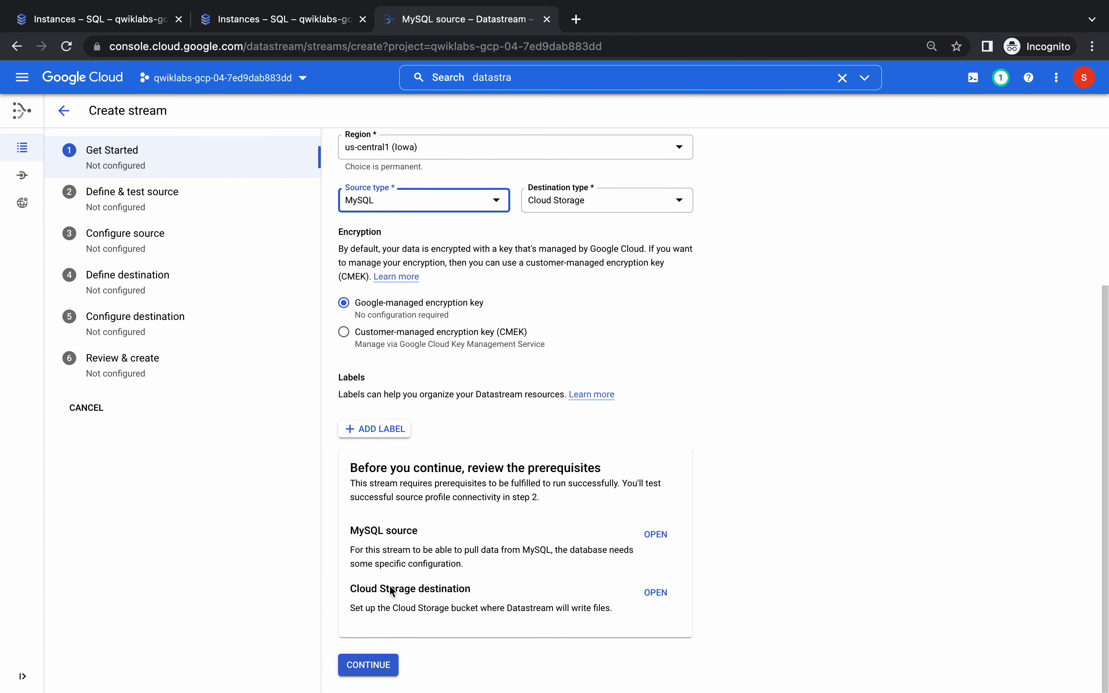
left_click(369, 665)
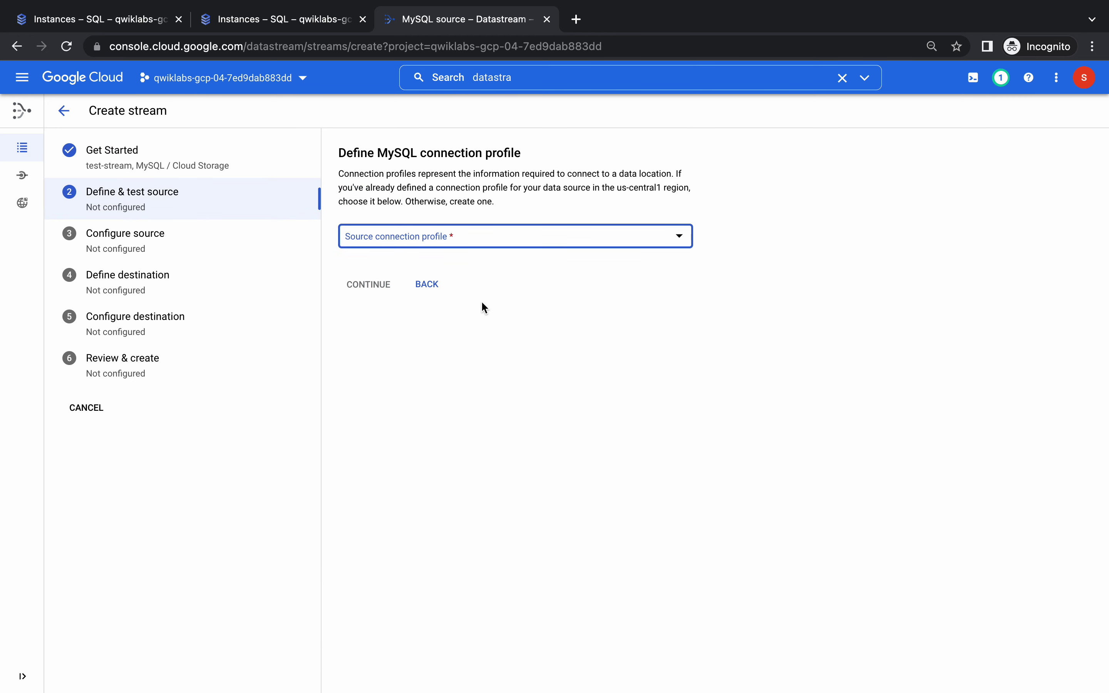
Select mysql-cp as the source connection profile and continue to the source configuration.
left_click(483, 249)
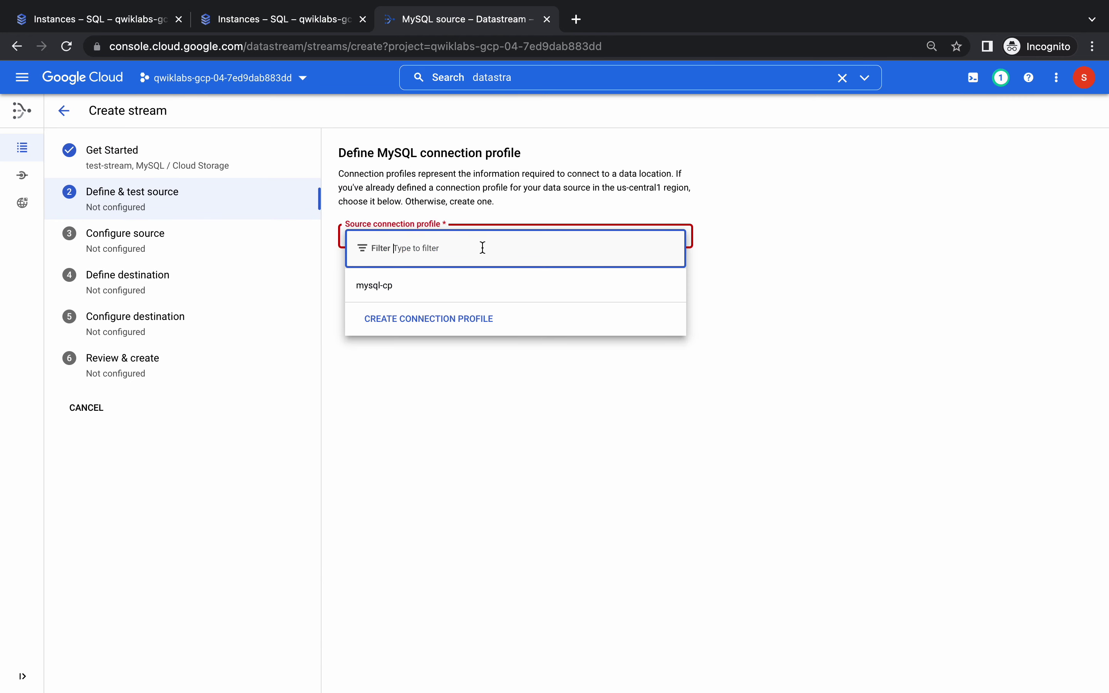
left_click(474, 294)
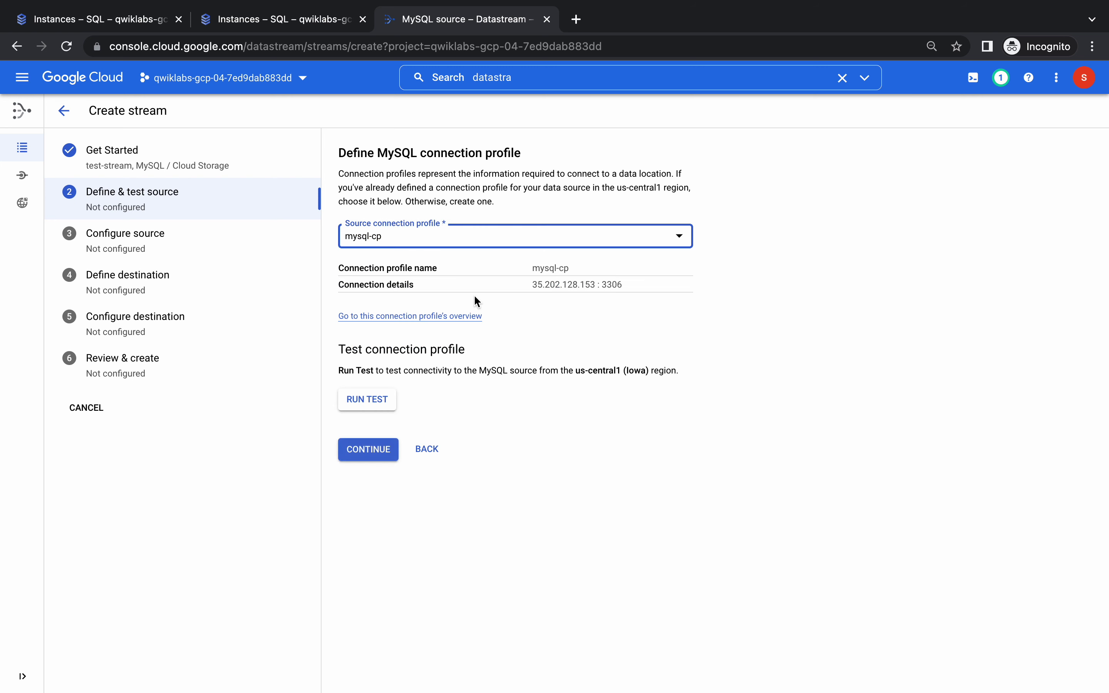
left_click(380, 451)
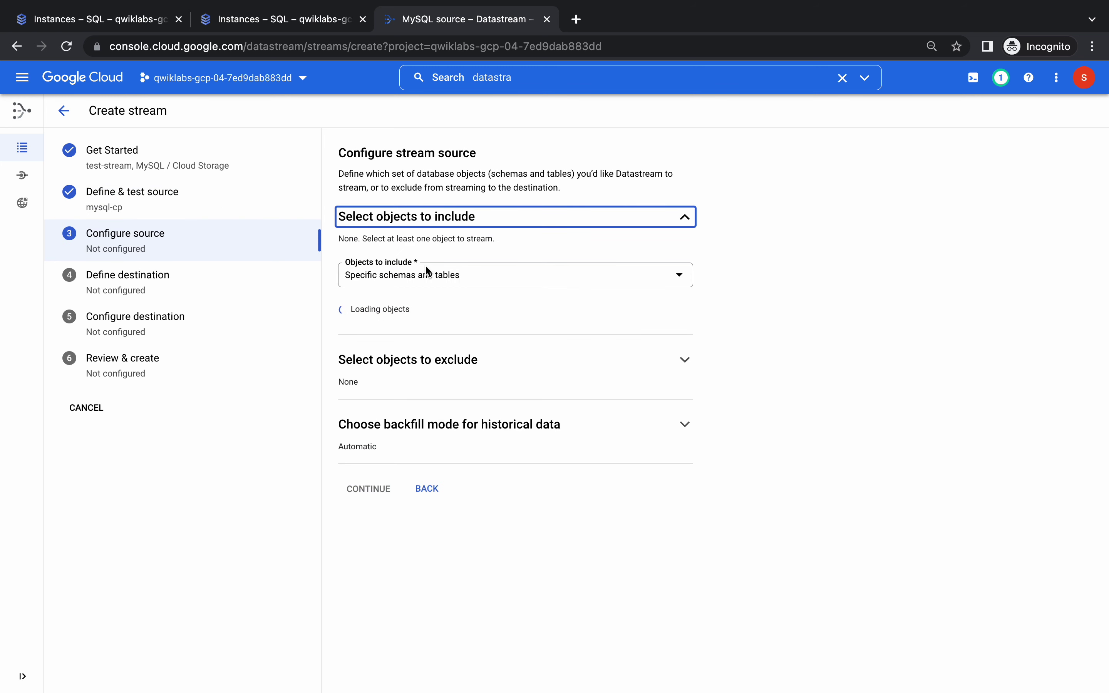
Check the lab instructions for which tables to replicate and include the whole test schema in the stream.
key("super+grave")
scroll(438, 419, "down", 10)
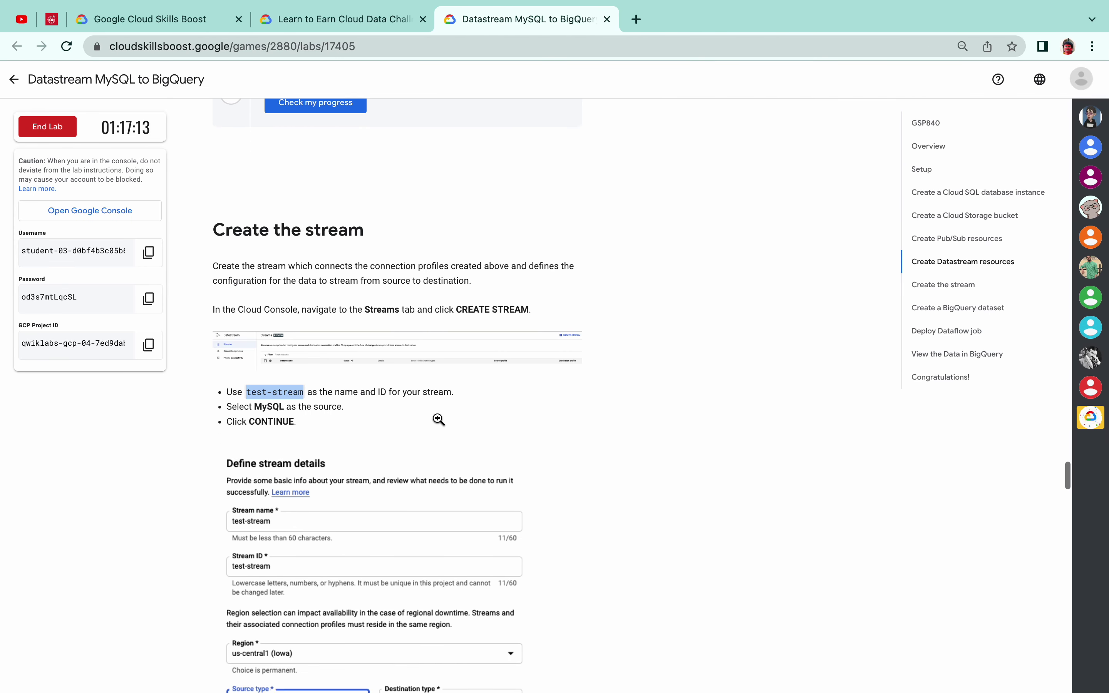
scroll(438, 418, "down", 6)
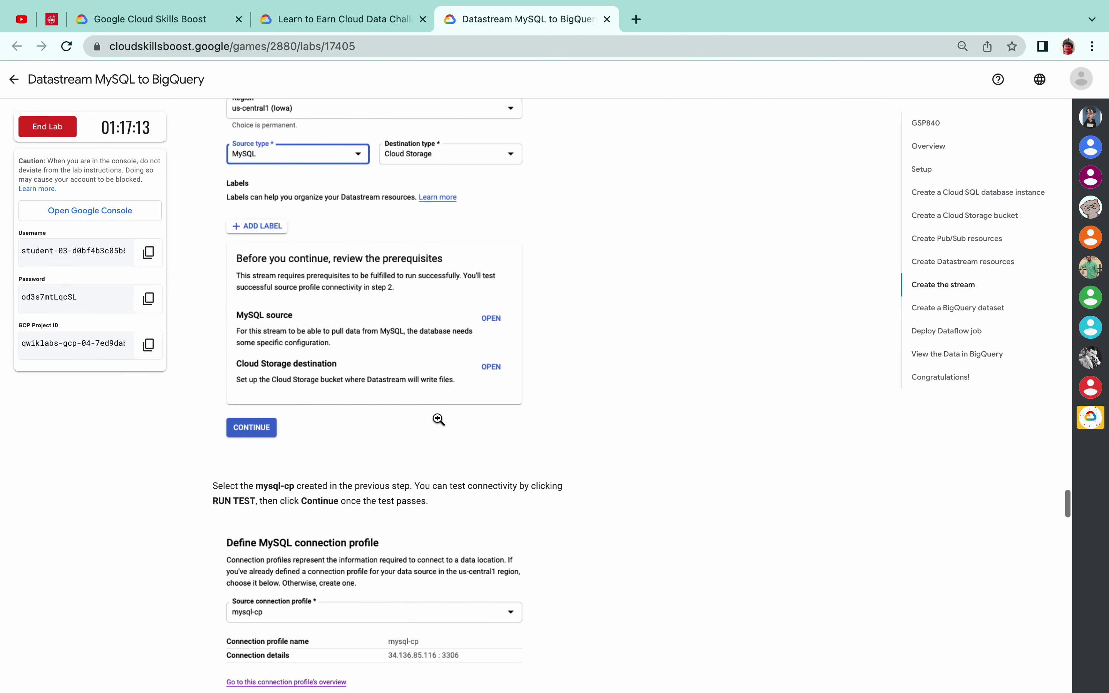
scroll(439, 419, "down", 6)
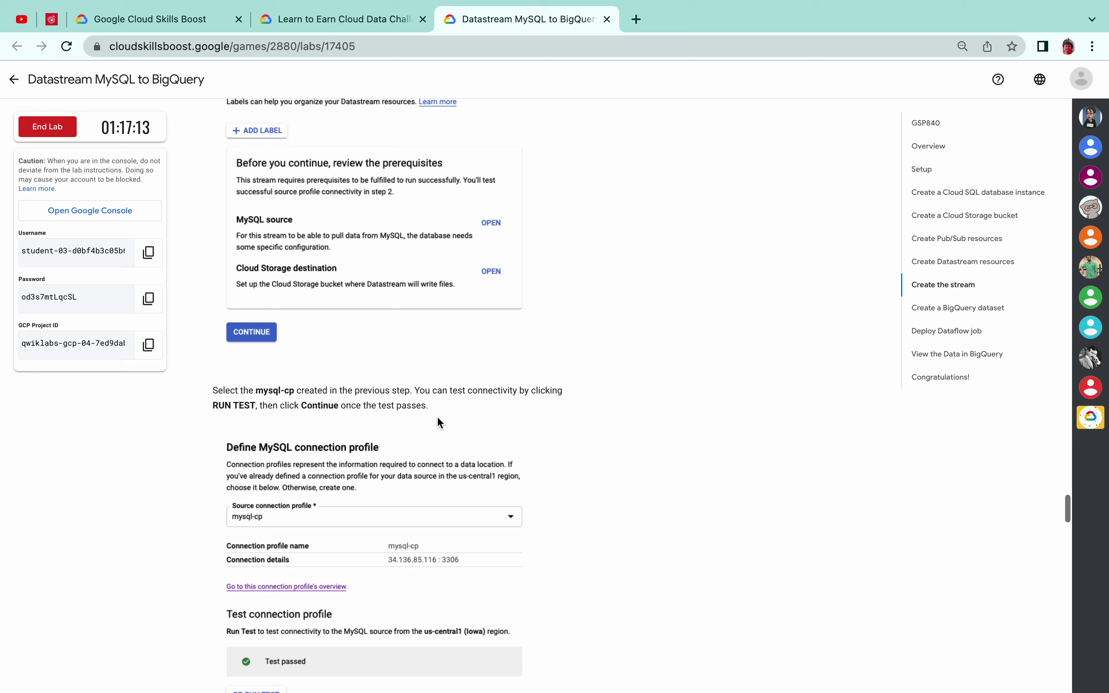
scroll(439, 418, "down", 4)
key("ctrl+Right")
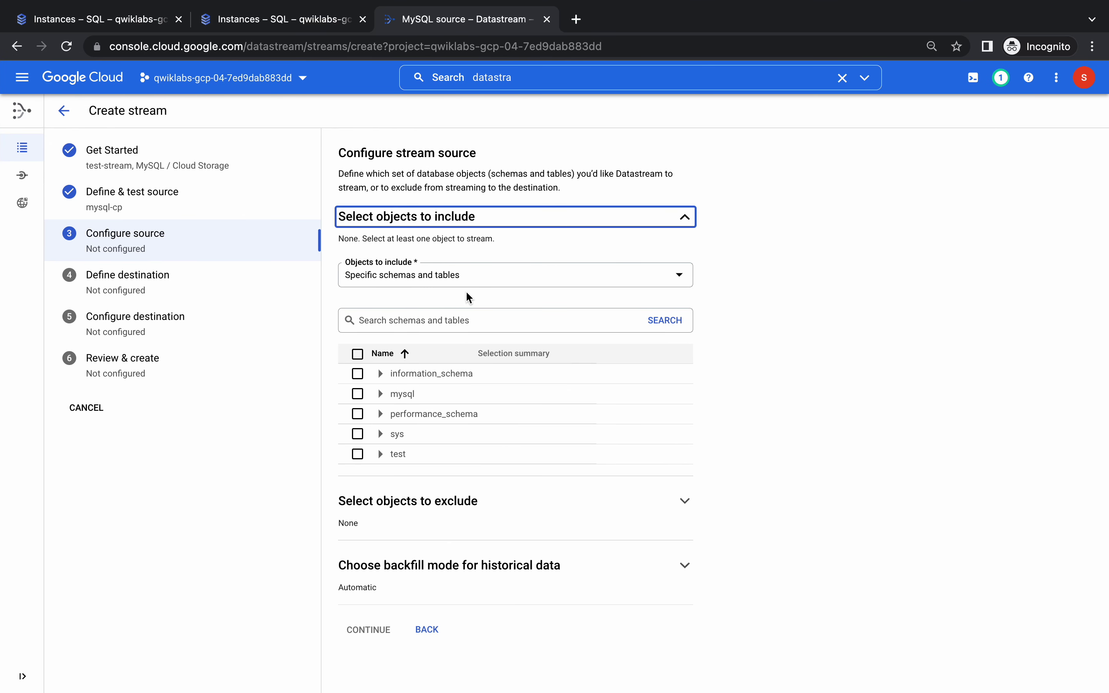
left_click(380, 454)
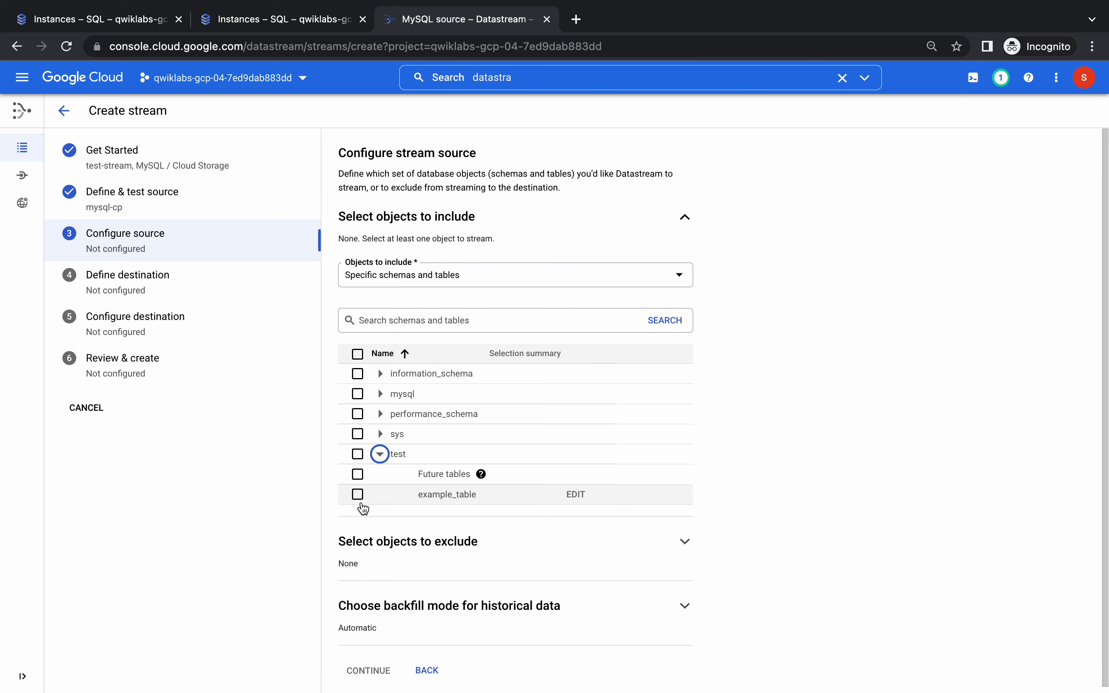
key("ctrl+Left")
scroll(384, 513, "down", 7)
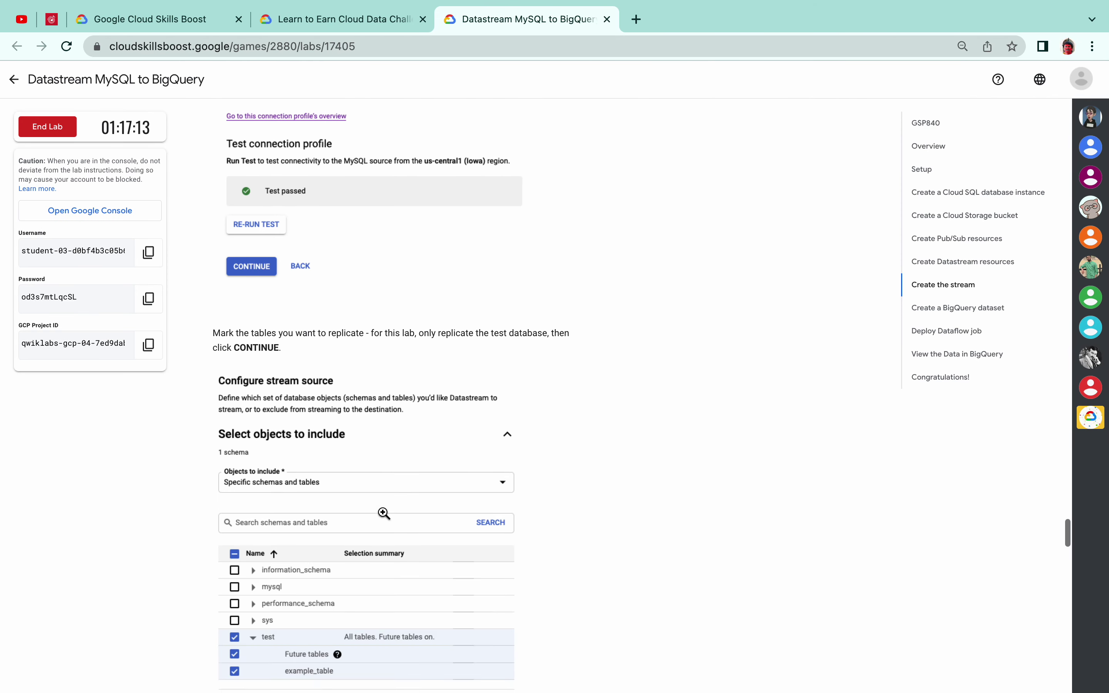
key("ctrl+Right")
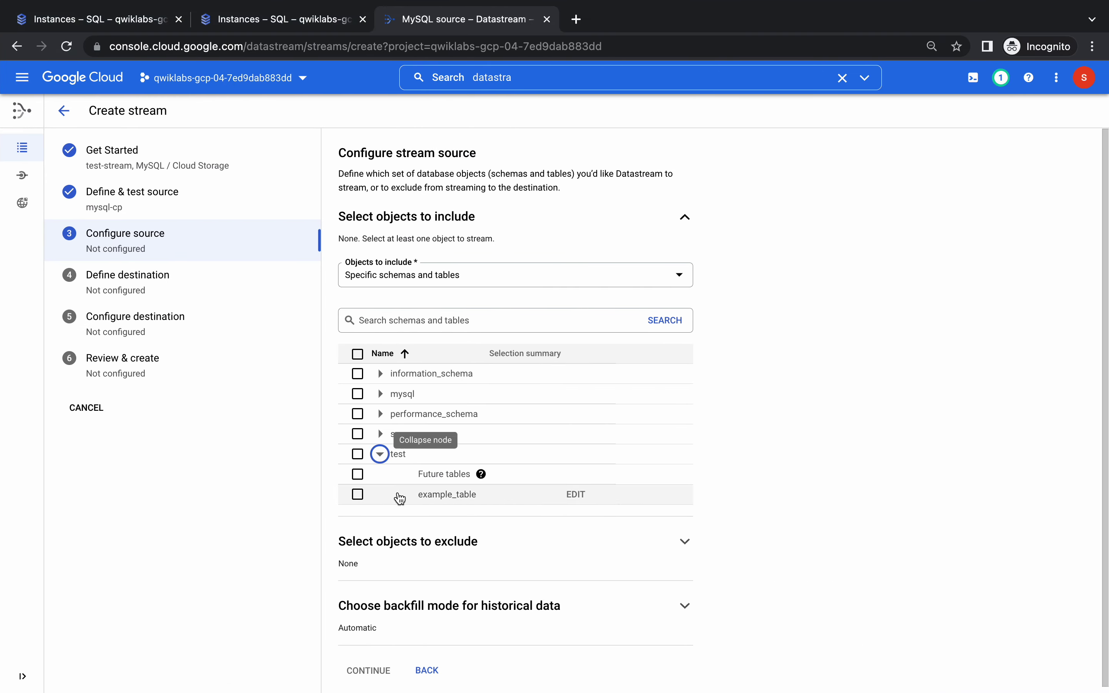
left_click(359, 455)
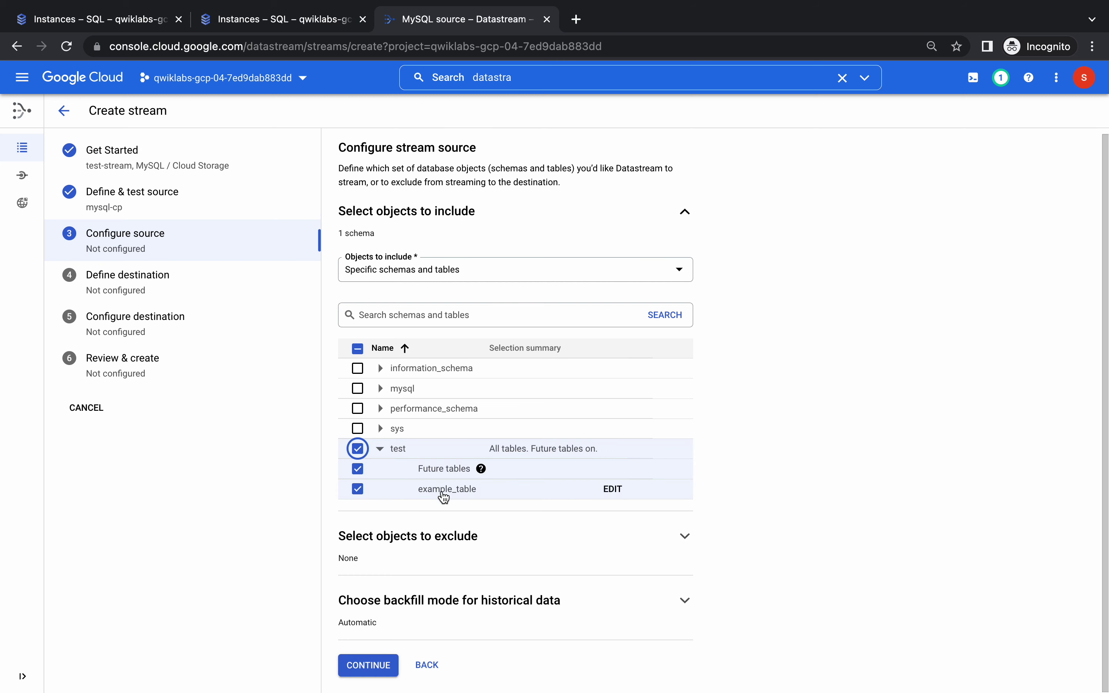
Review the lab's remaining source configuration instructions against the stream's backfill mode and object exclusion settings.
key("ctrl+Left")
scroll(444, 504, "down", 5)
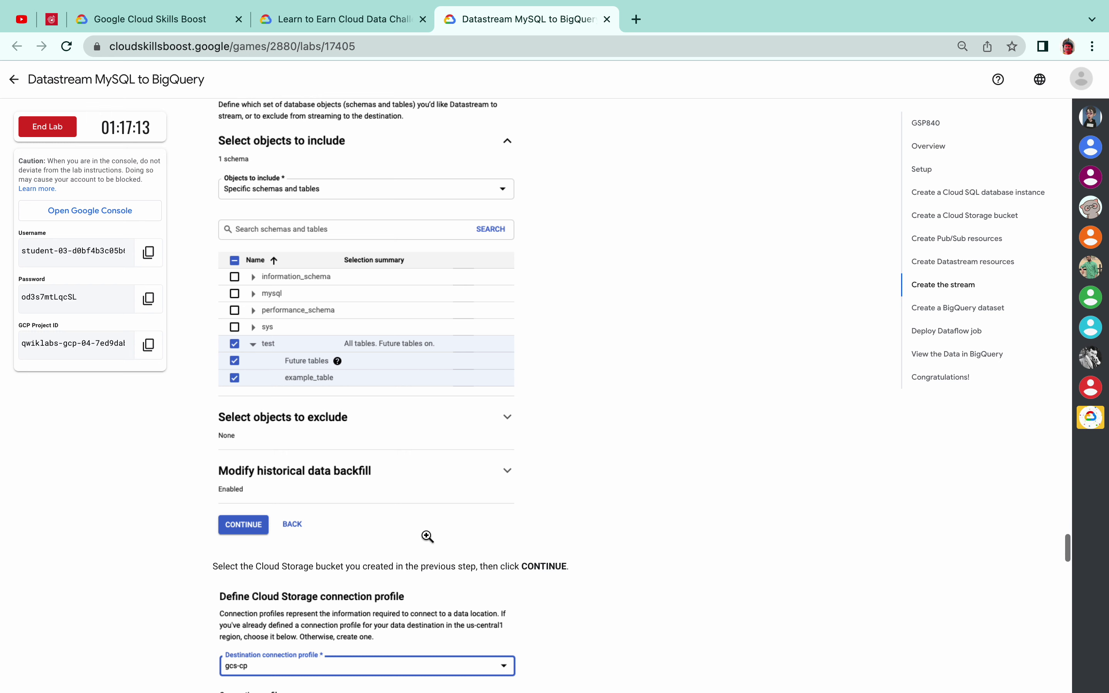
scroll(429, 536, "down", 2)
key("ctrl+Right")
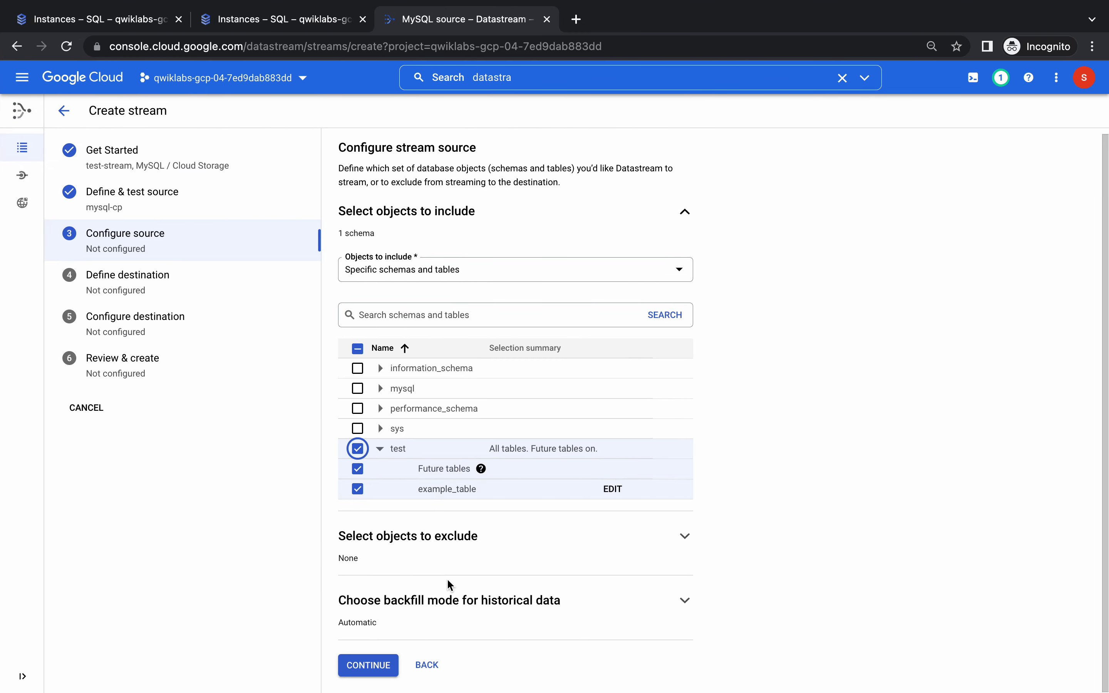
left_click(458, 601)
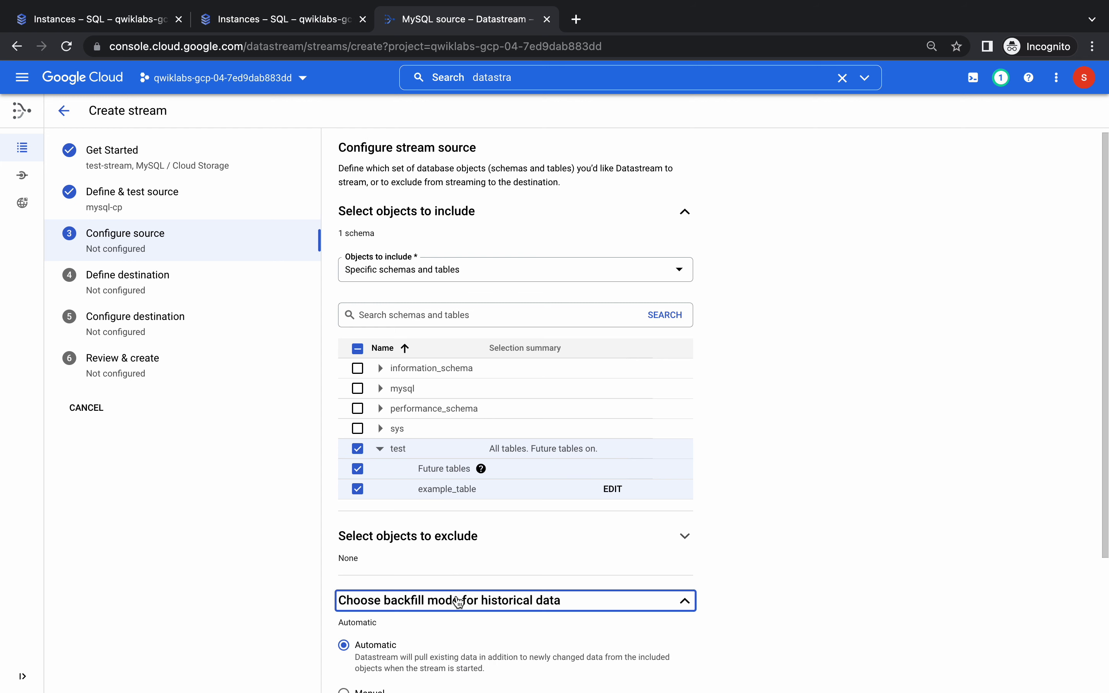
scroll(459, 602, "down", 4)
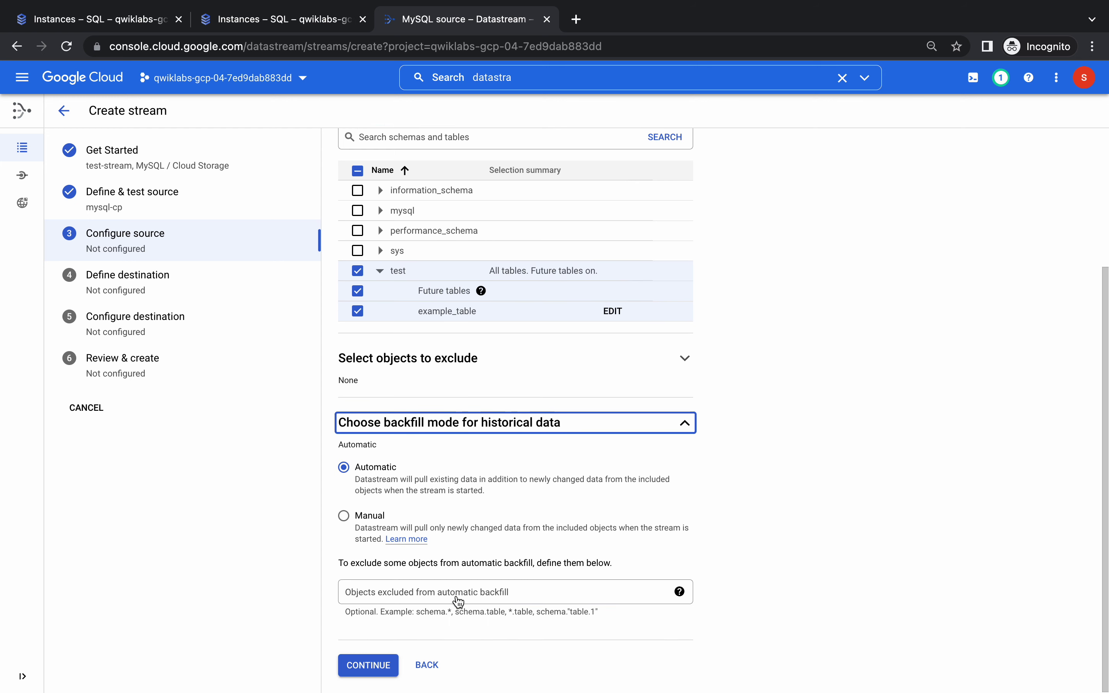
left_click(539, 424)
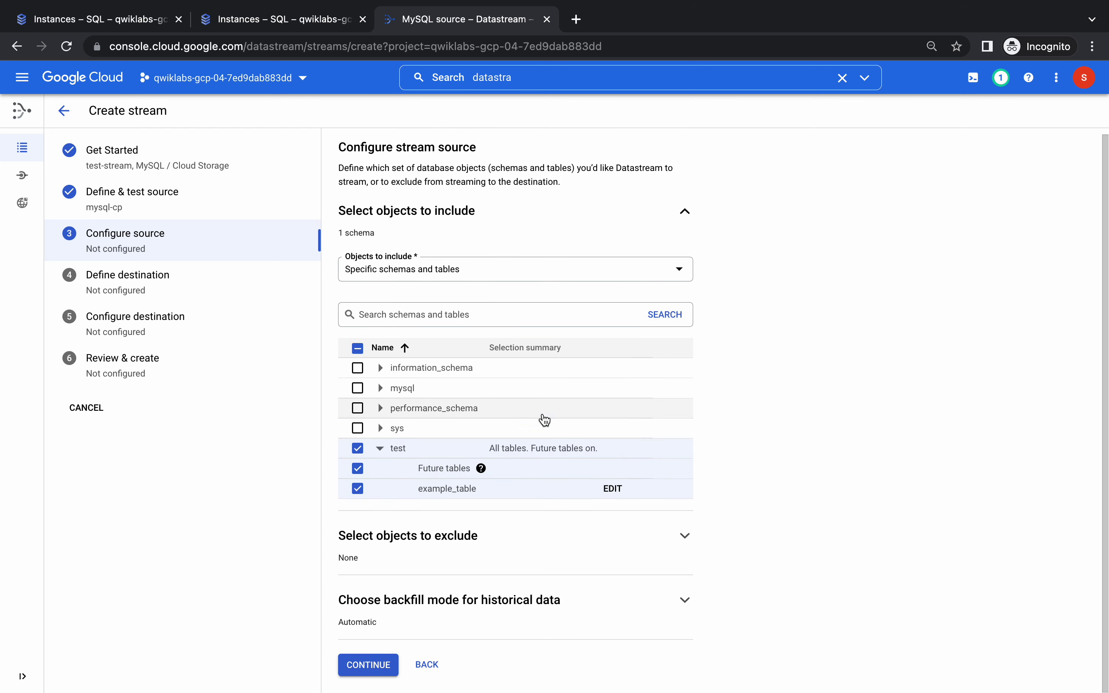
left_click(519, 552)
right_click(519, 552)
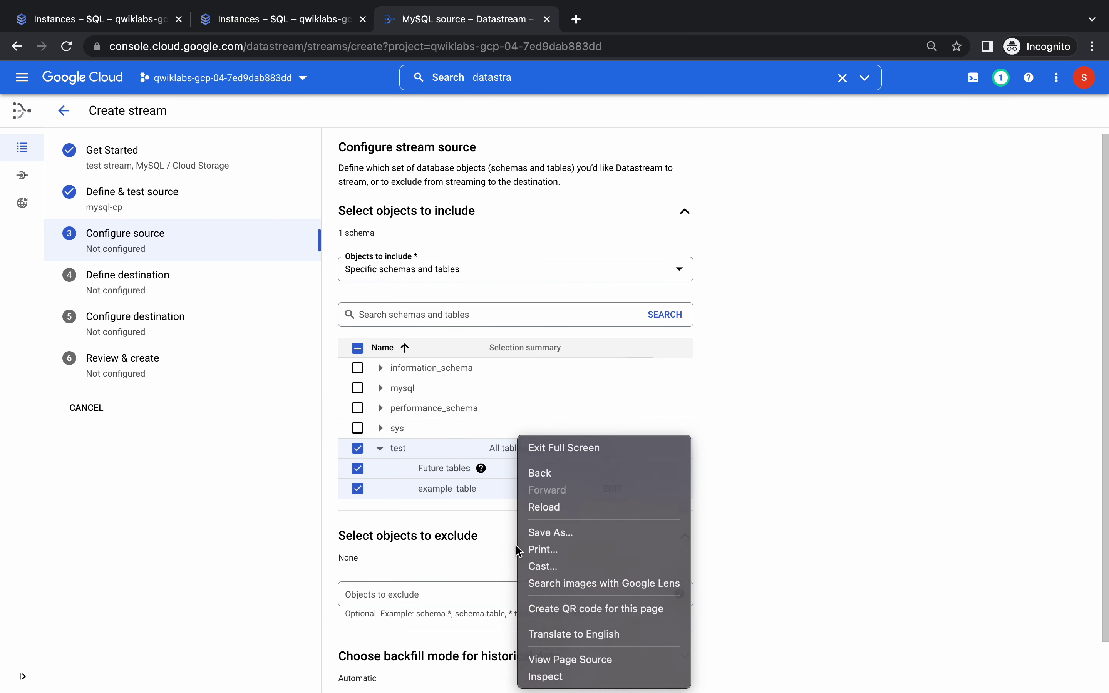
left_click(519, 552)
left_click(518, 552)
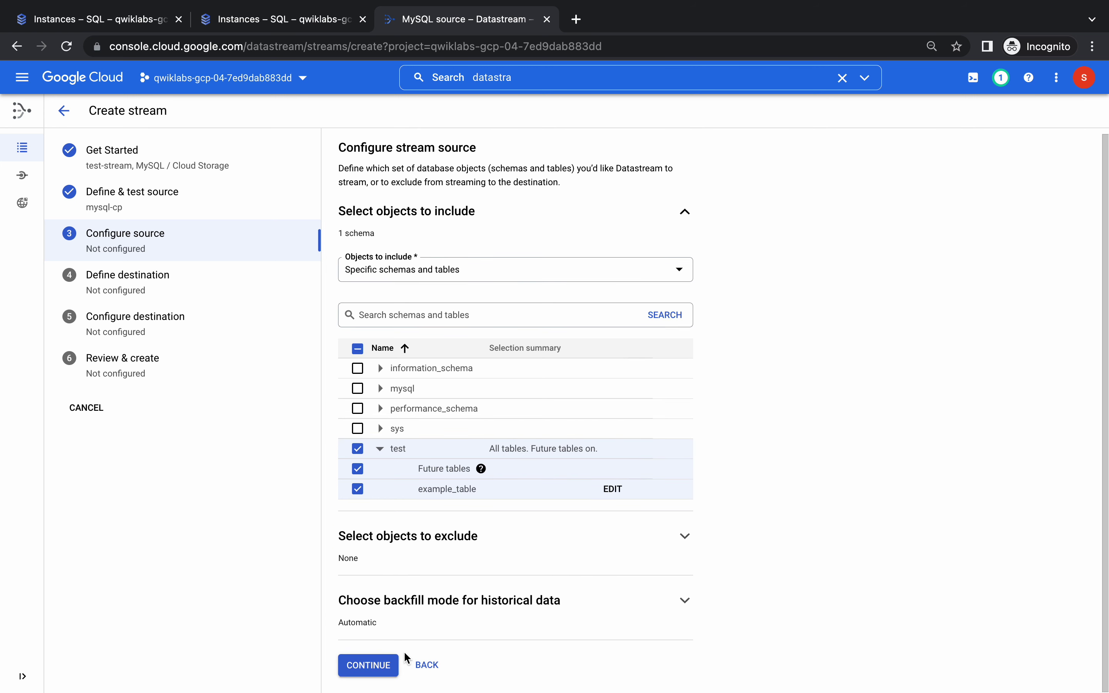
Accept the stream's source configuration and choose gcs-cp as its destination connection profile.
left_click(392, 665)
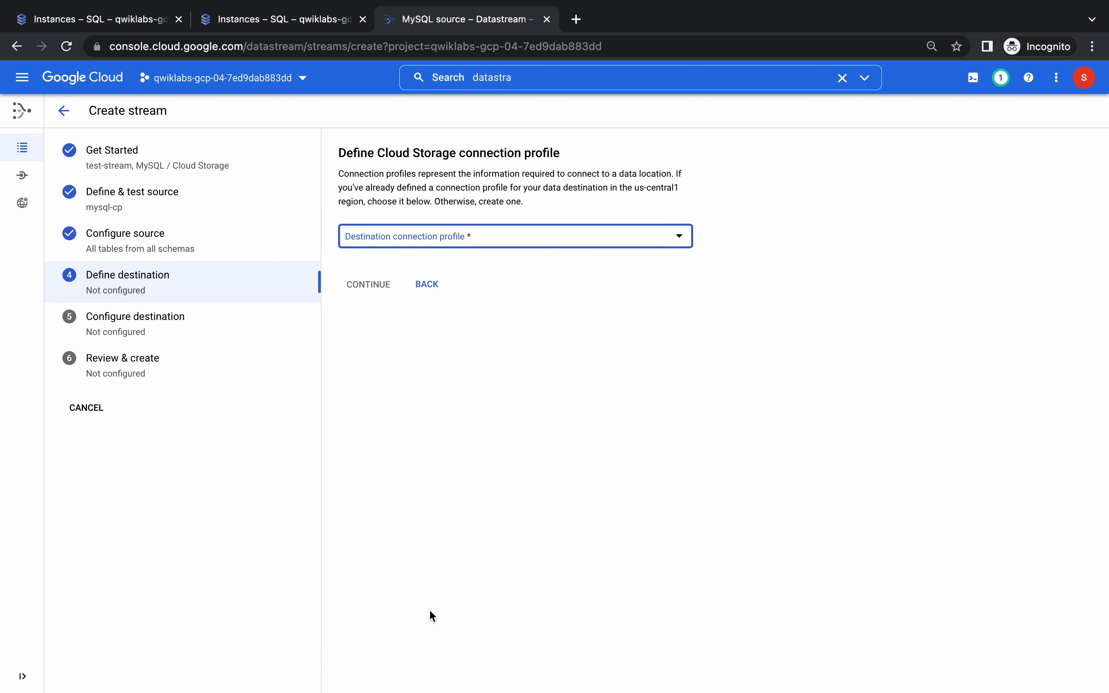
left_click(470, 250)
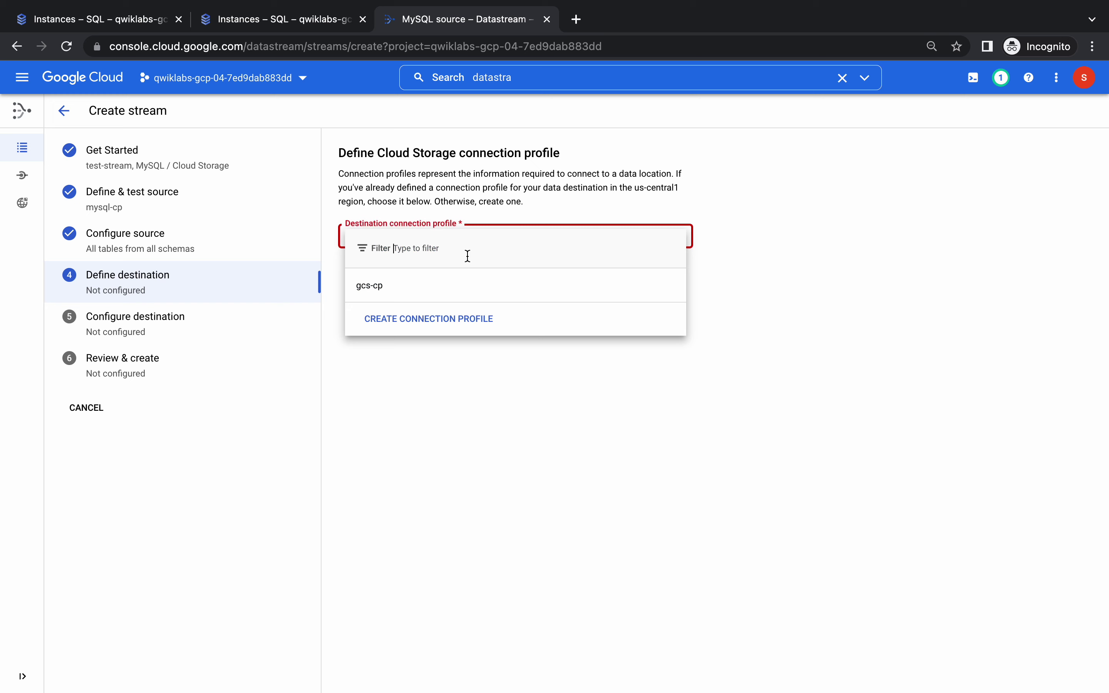
left_click(456, 298)
left_click(389, 337)
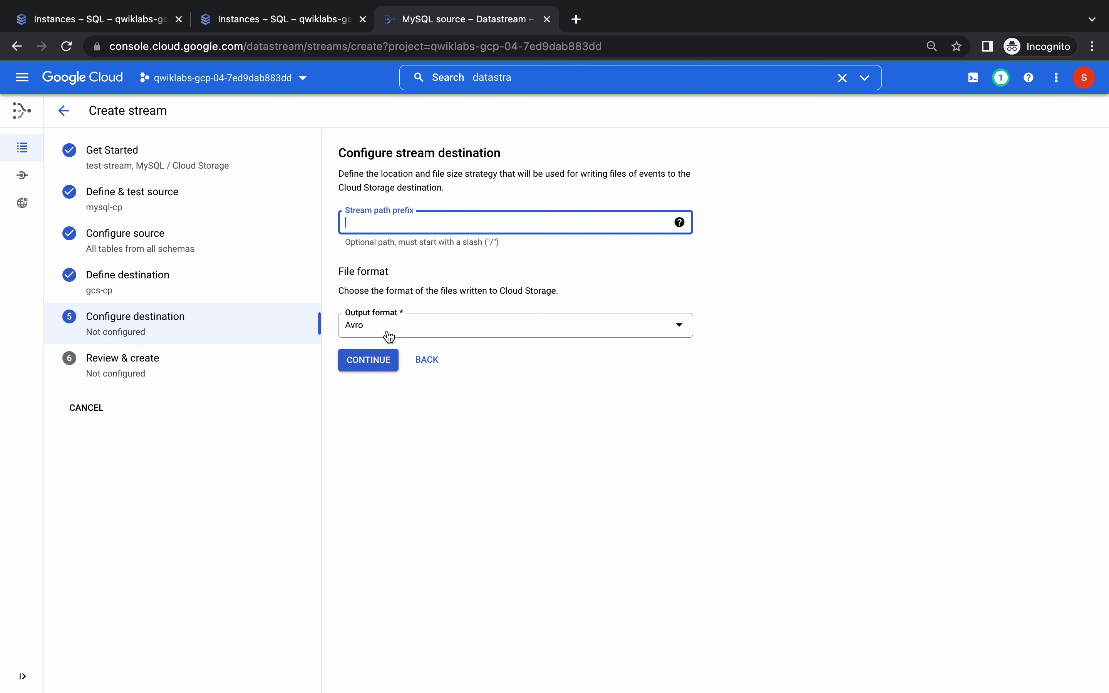
Check the lab's destination instructions, then accept the stream destination with no path prefix and Avro as output format.
key("ctrl+Left")
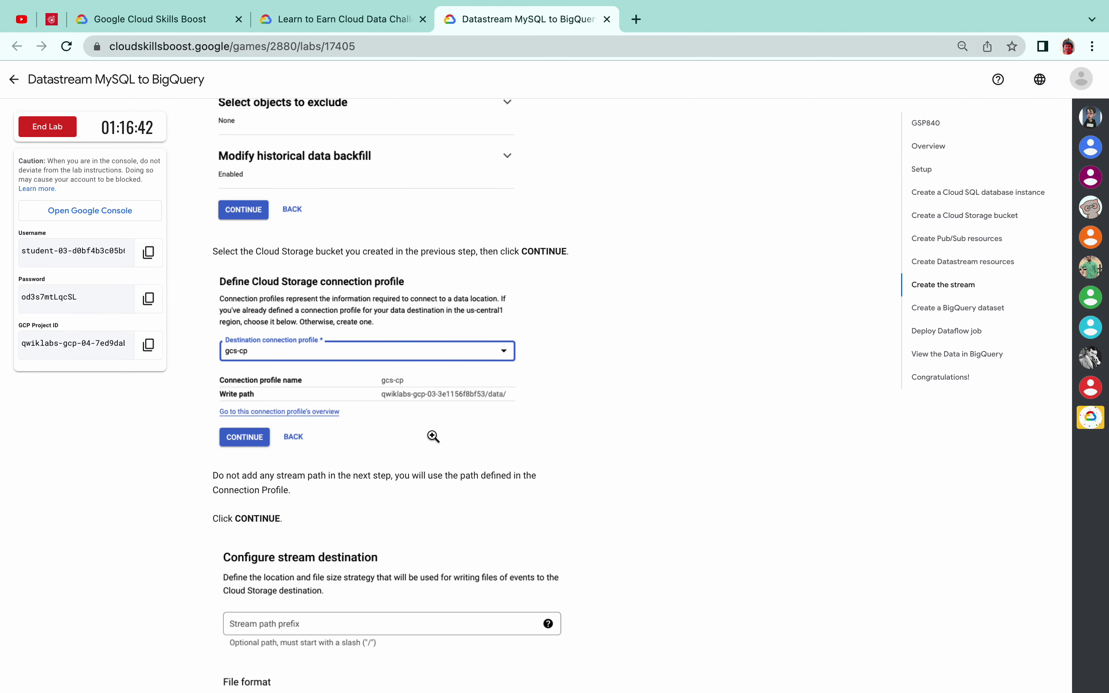
scroll(433, 436, "down", 8)
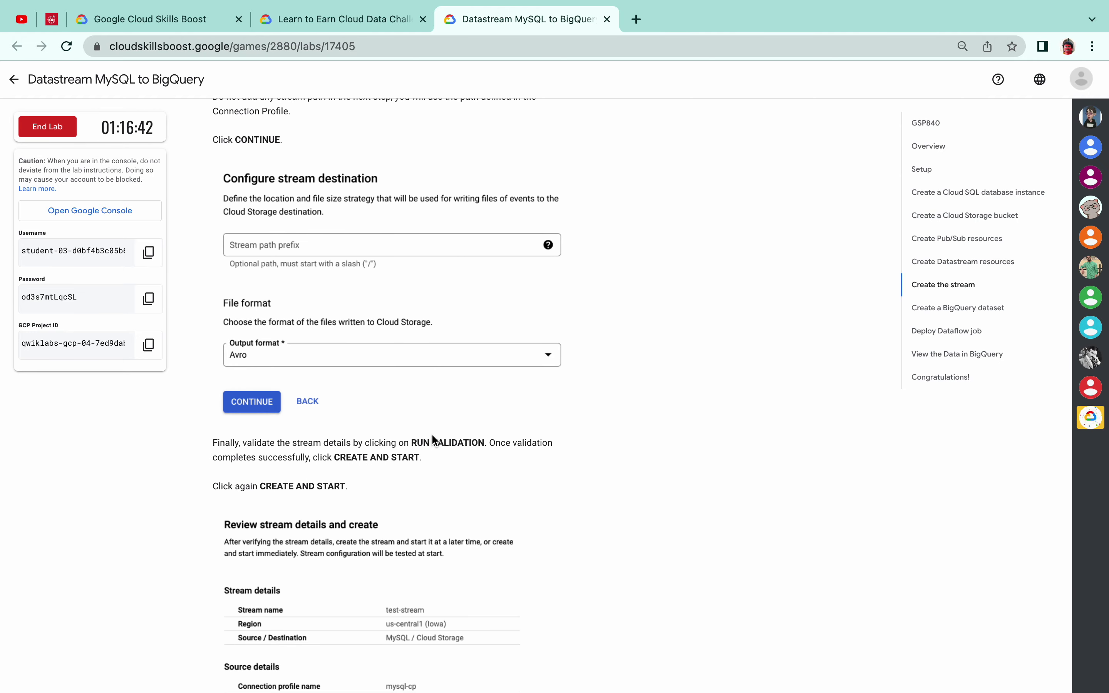
key("ctrl+Right")
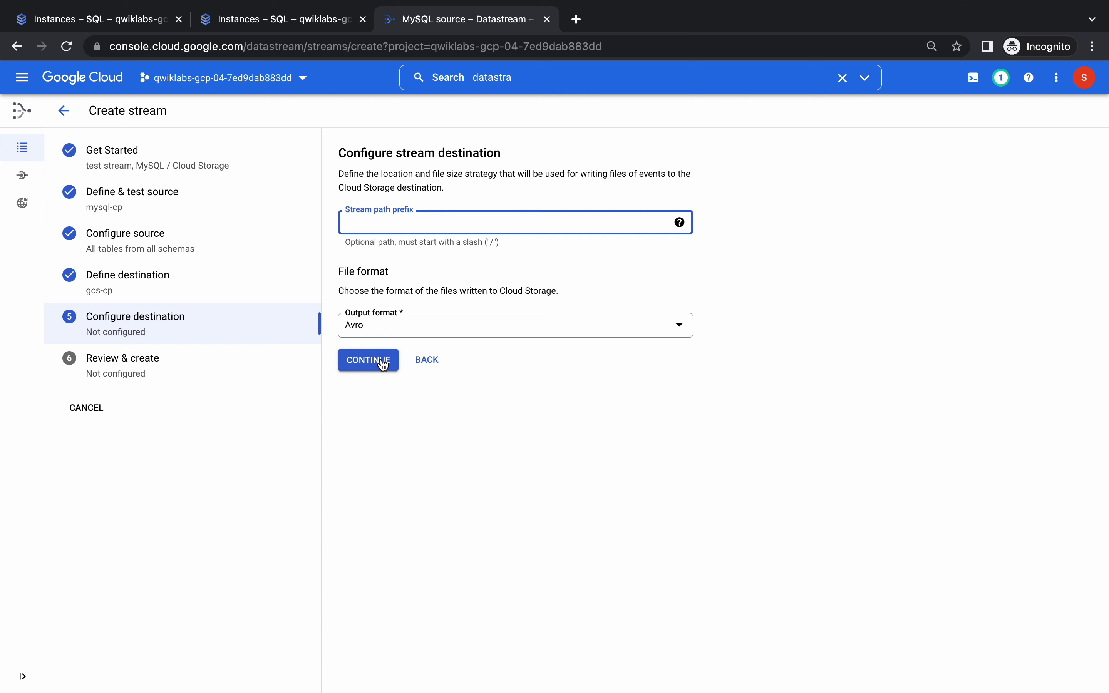
left_click(383, 360)
Run the validation for test-stream, then create and start the stream.
scroll(432, 441, "down", 1)
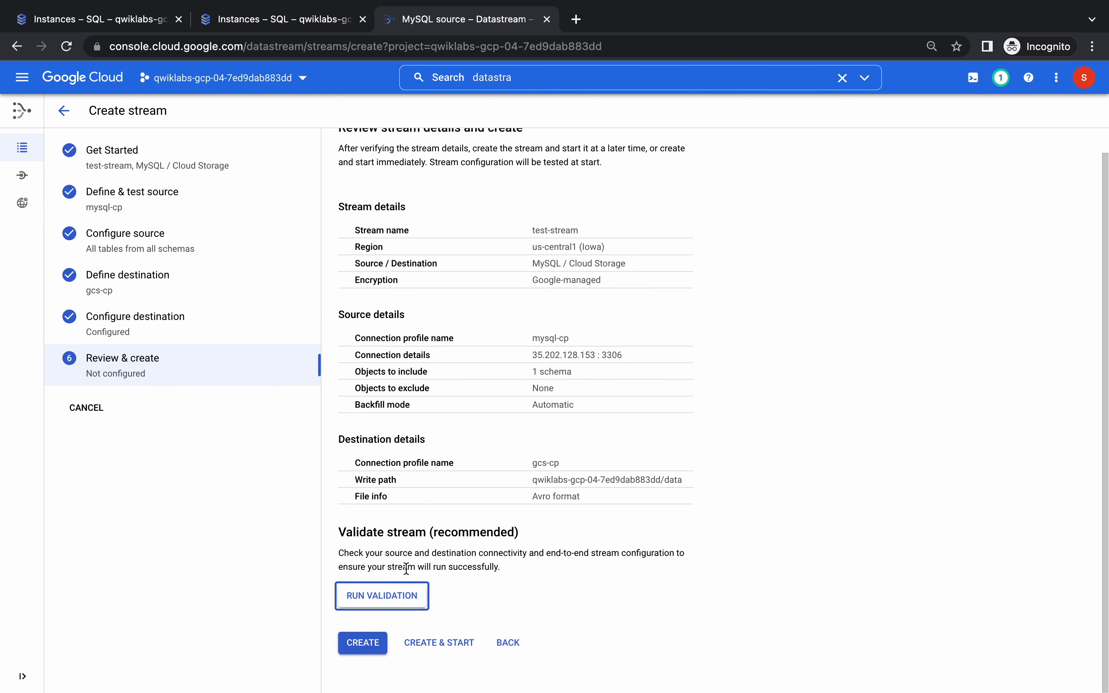
left_click(398, 594)
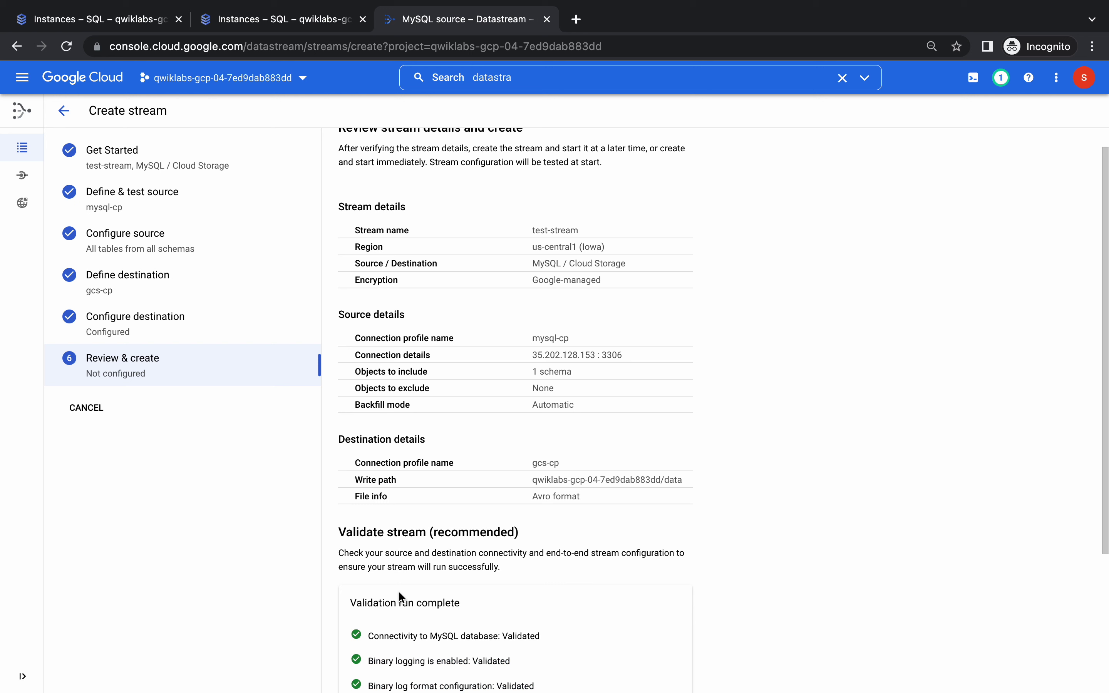
scroll(399, 591, "down", 4)
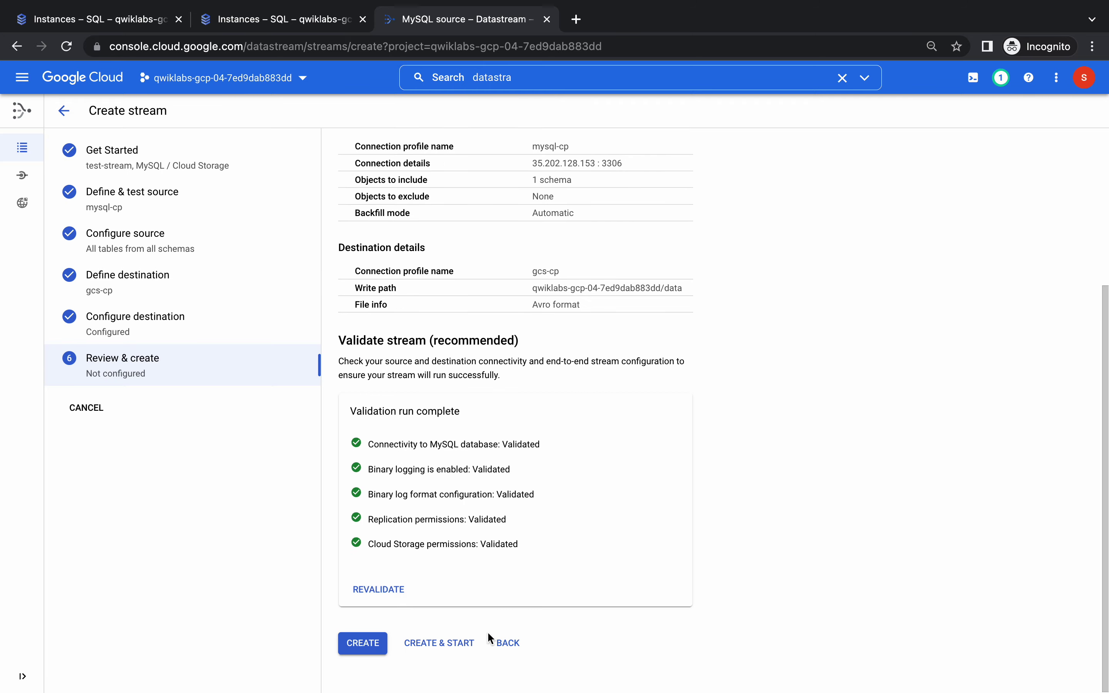
left_click(438, 643)
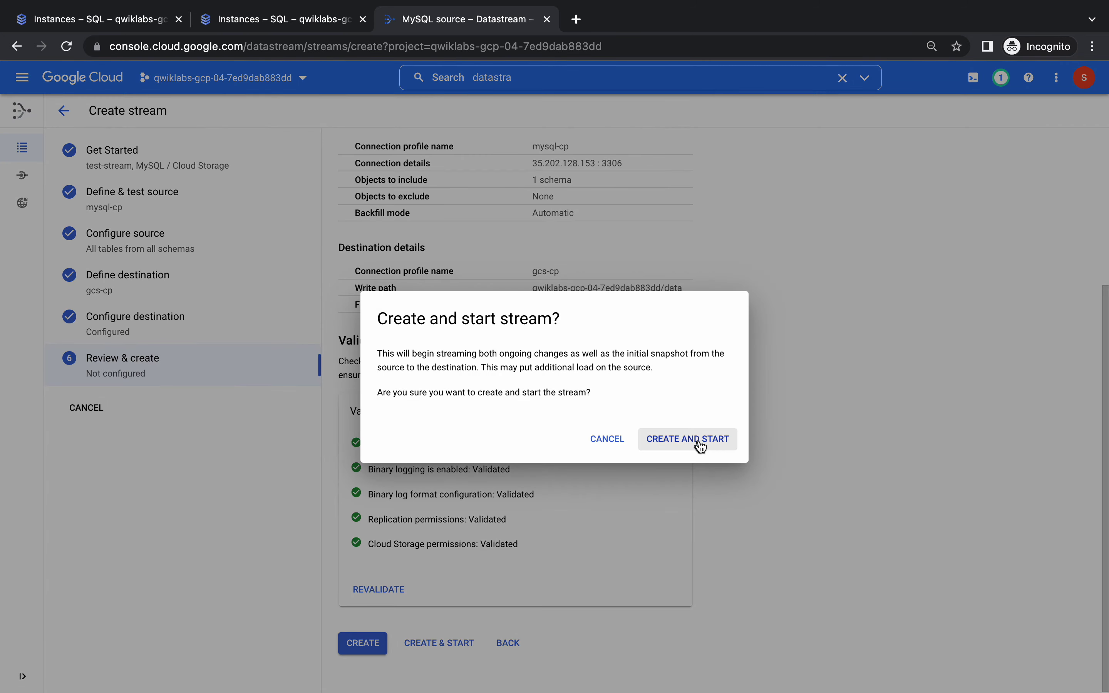
left_click(710, 440)
Check the lab progress for the Create Connection Profiles objective.
key("ctrl+Left")
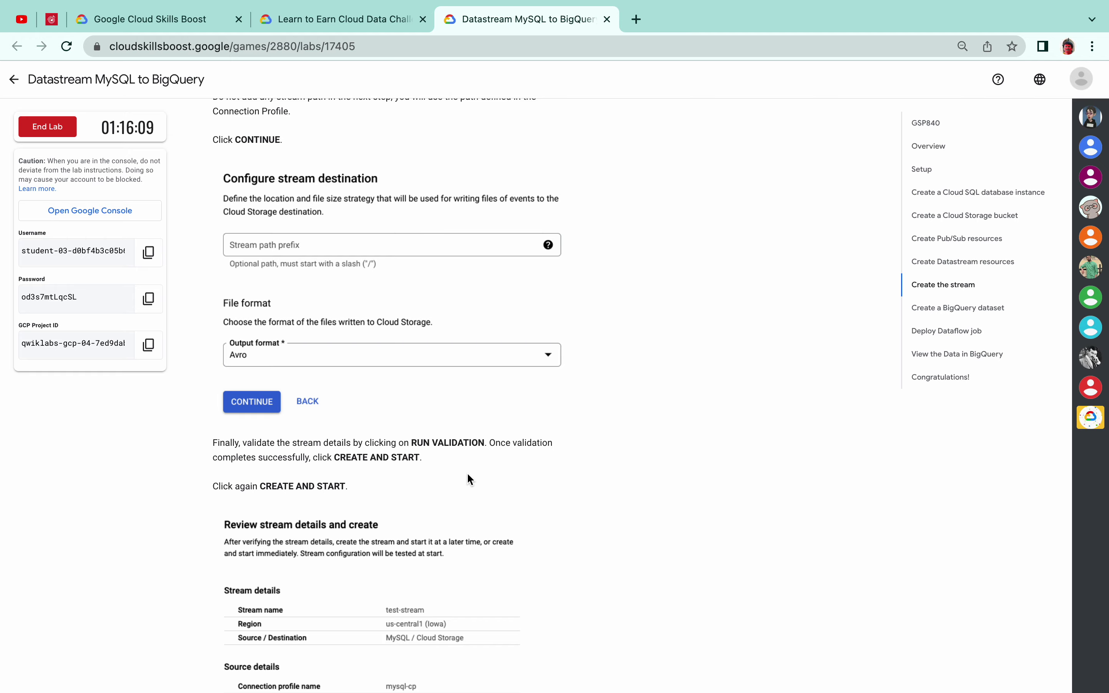
scroll(467, 472, "down", 10)
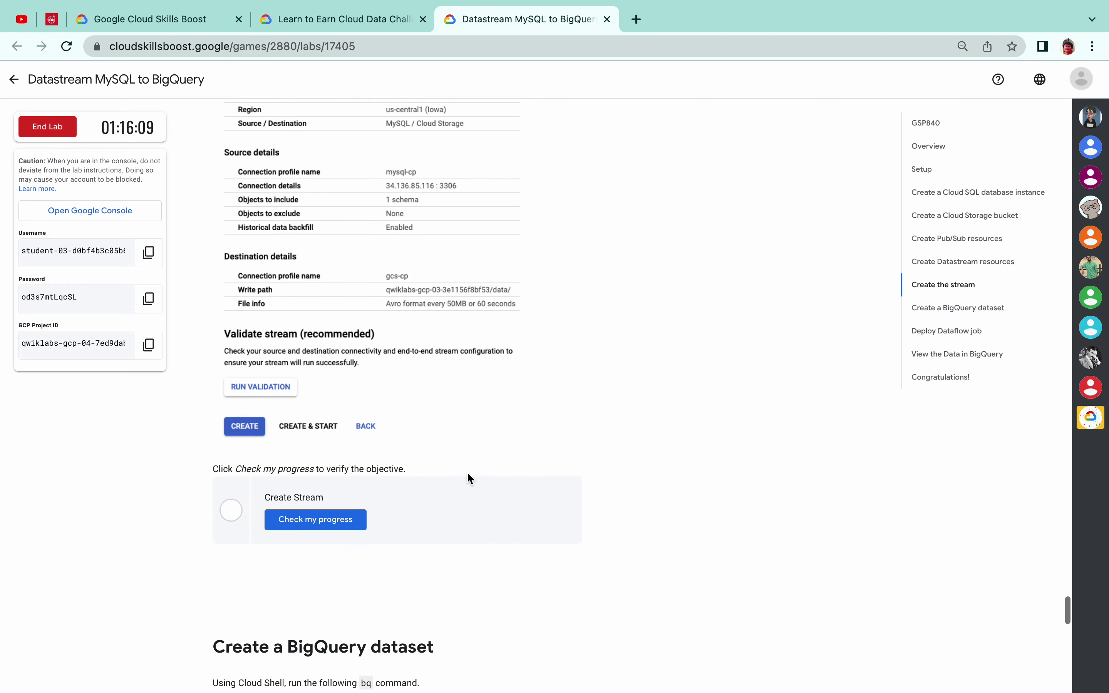
scroll(467, 472, "up", 20)
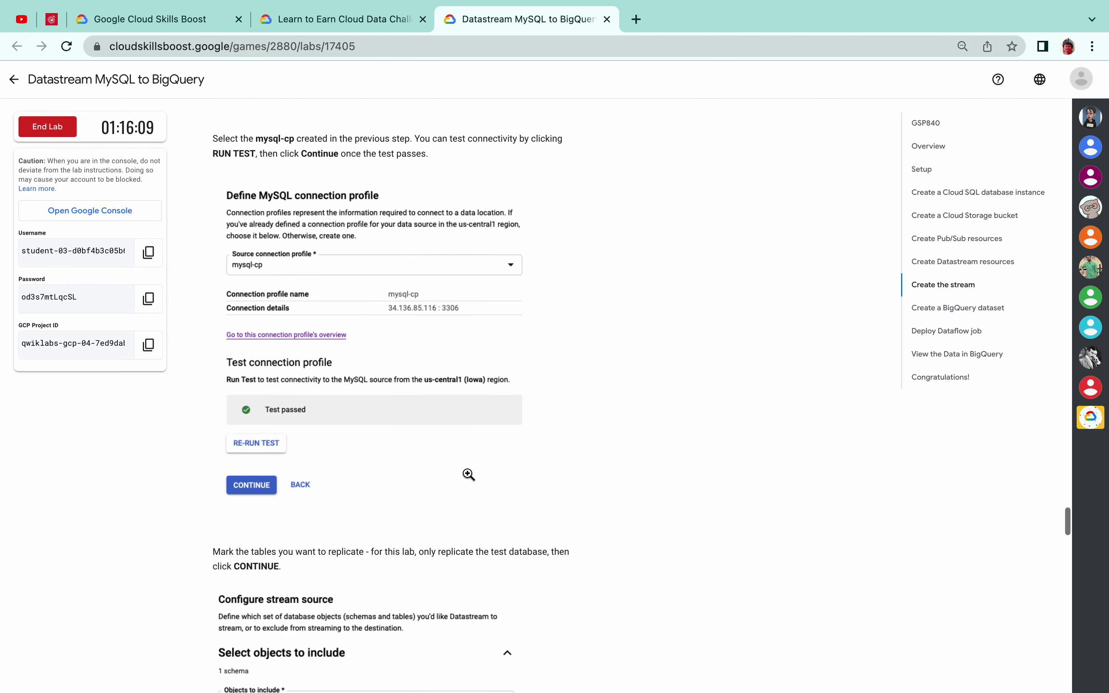
scroll(468, 475, "up", 20)
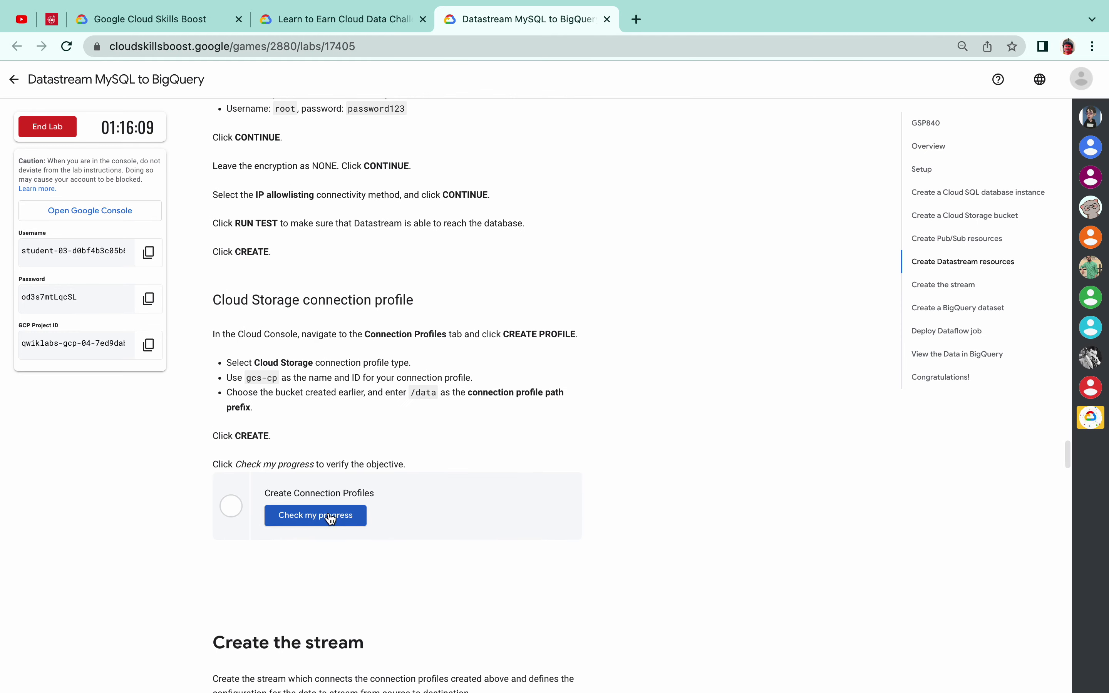
left_click(327, 515)
scroll(328, 513, "down", 4)
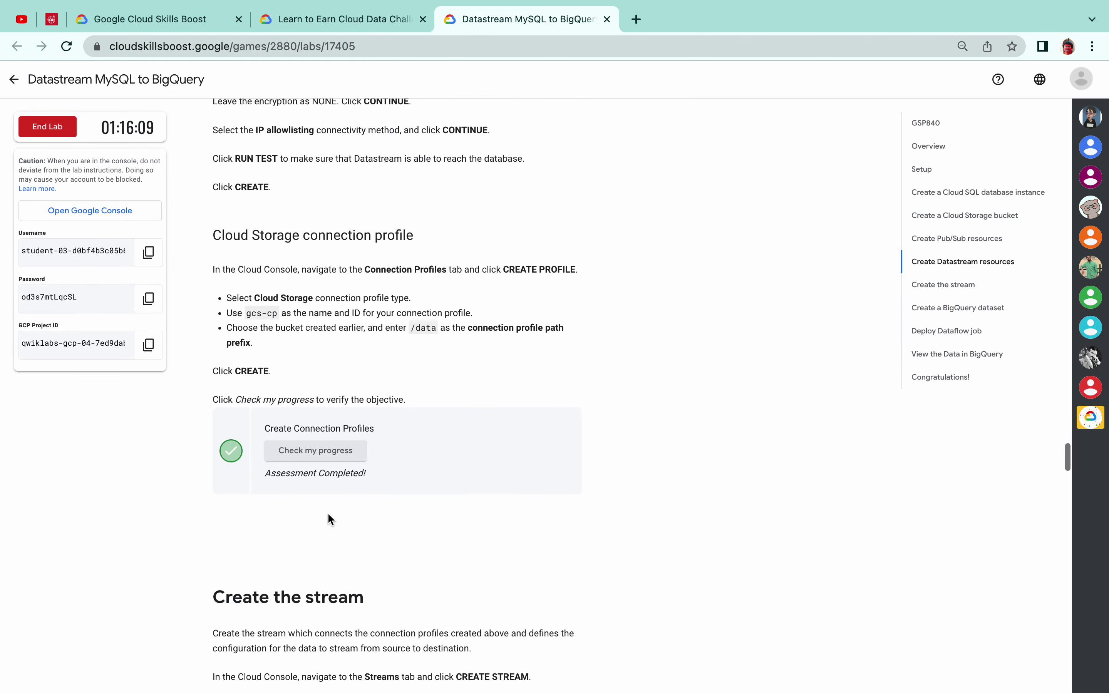
Copy the lab's BigQuery dataset command and run bq mk dataset in Cloud Shell.
scroll(329, 514, "down", 20)
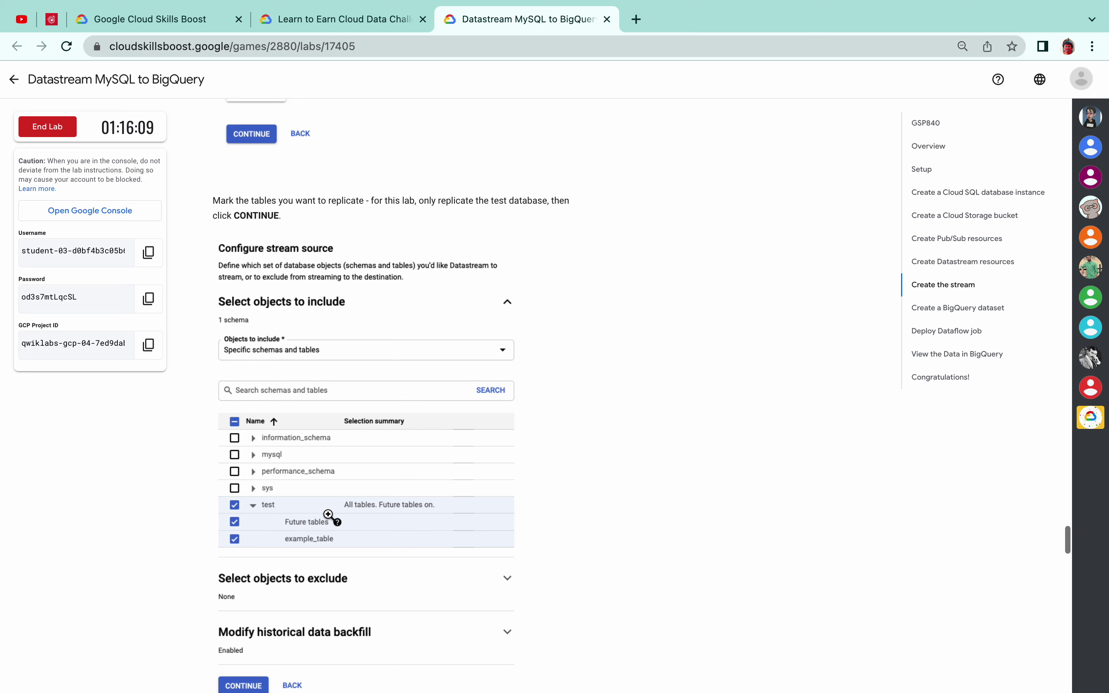
scroll(328, 514, "down", 20)
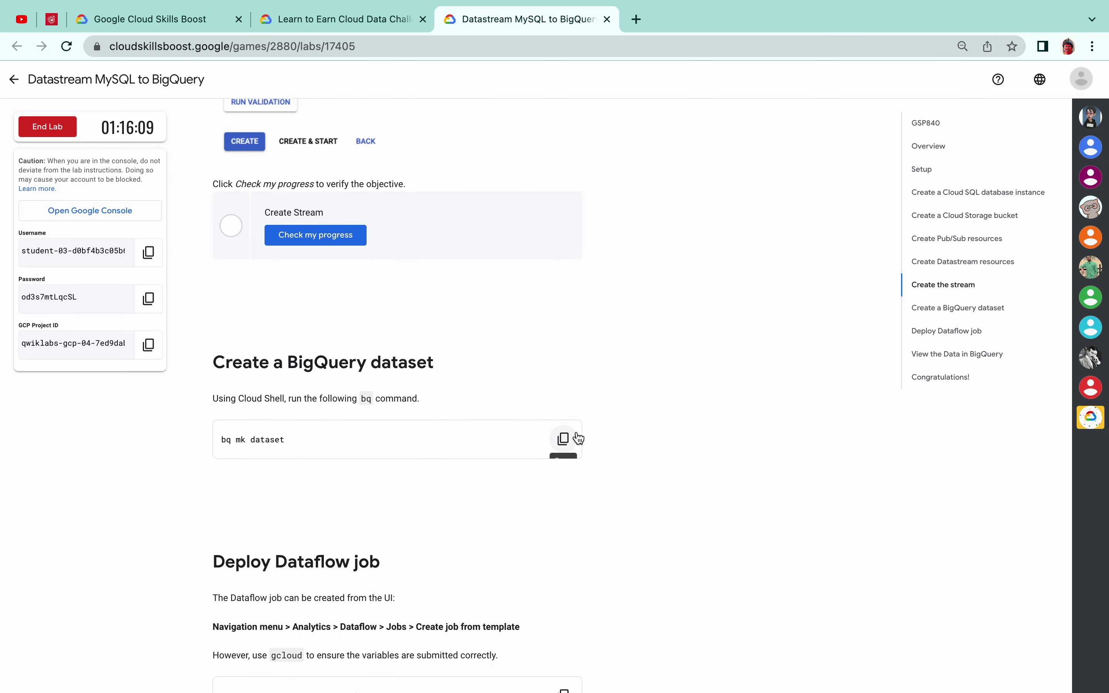
left_click(562, 438)
key("ctrl+Right")
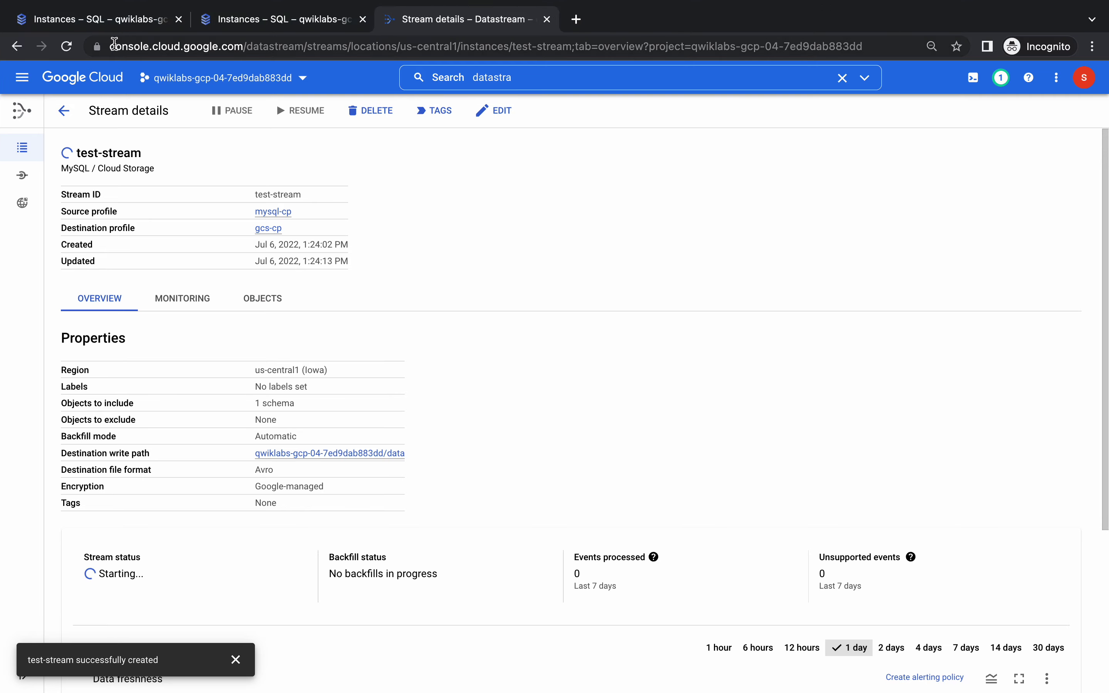
left_click(97, 21)
left_click(555, 514)
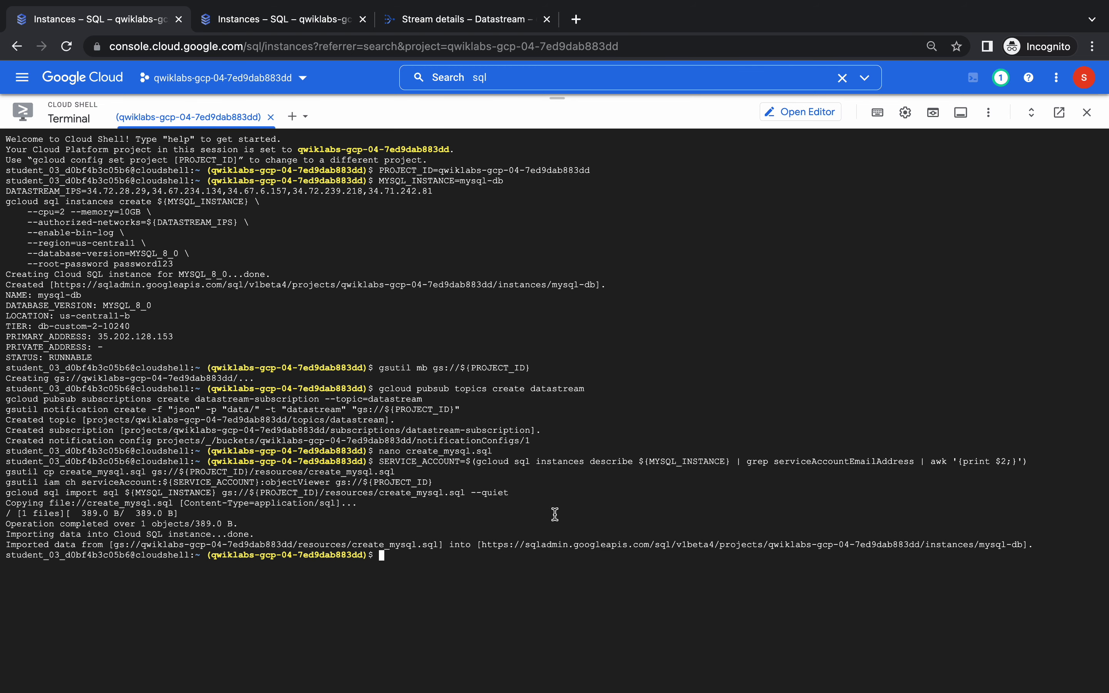
key("super+v")
key("Return")
Run the lab's gcloud commands in Cloud Shell to enable dataflow.googleapis.com and launch the datastream-replication flex-template job in us-central1.
key("ctrl+Left")
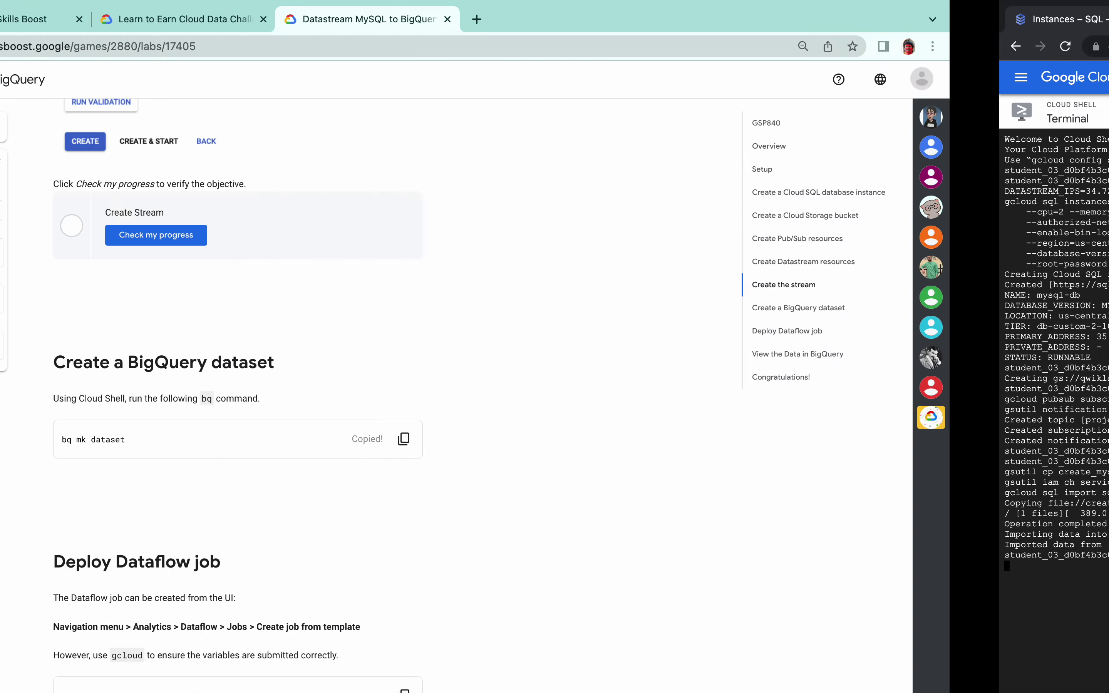
scroll(531, 542, "down", 10)
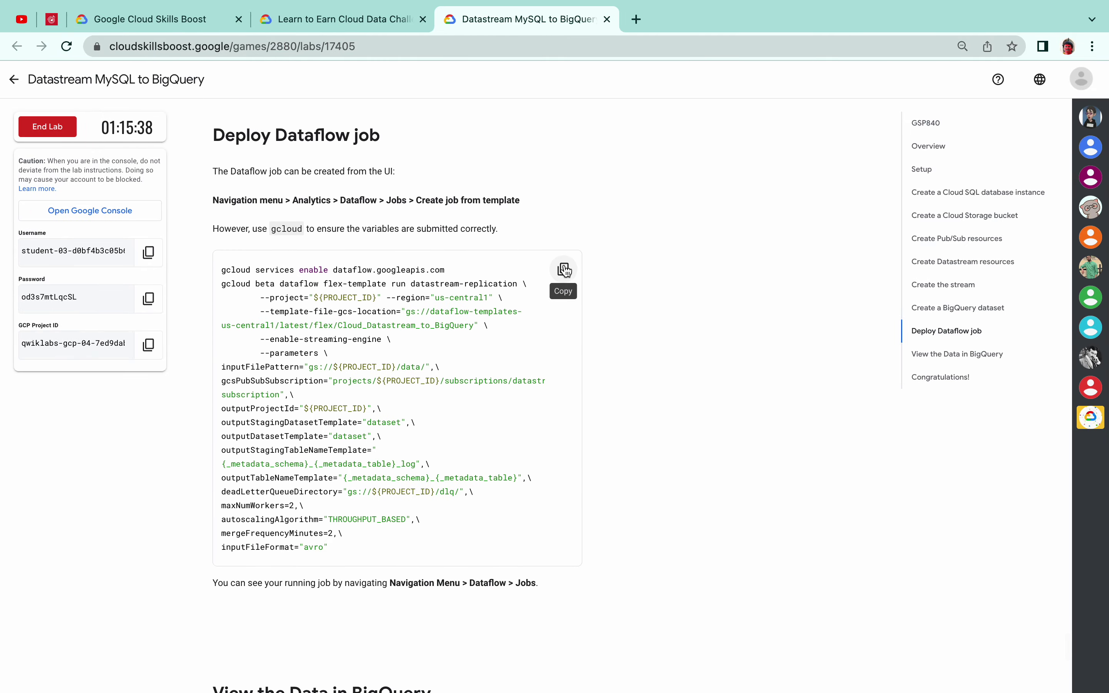
left_click(565, 270)
key("ctrl+Right")
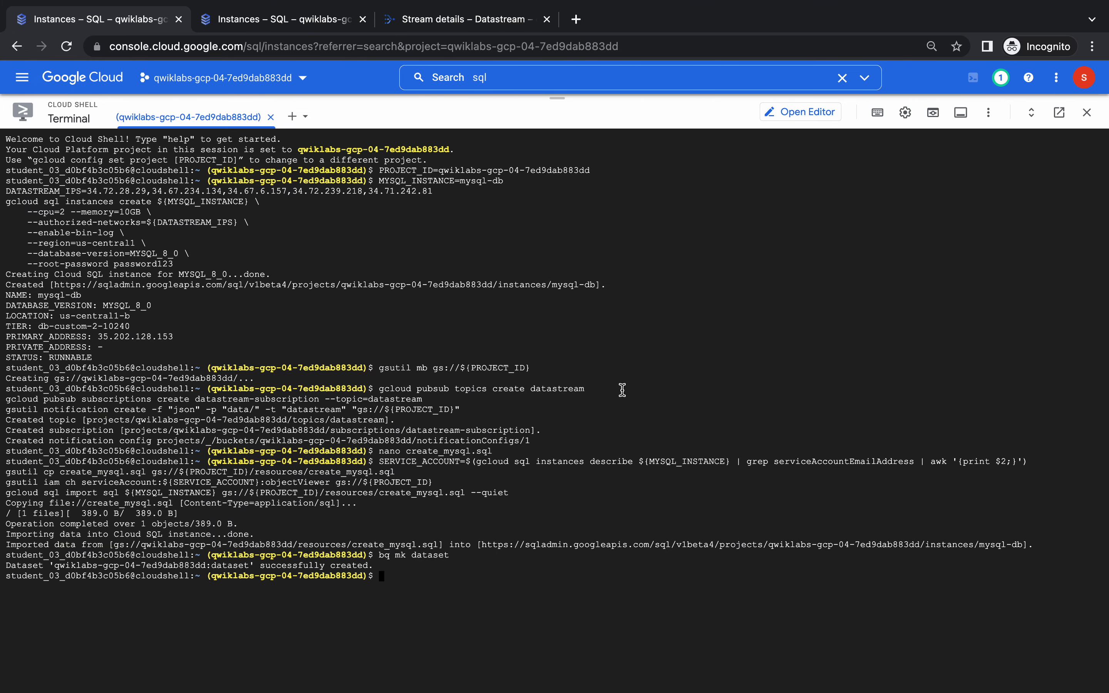
key("super+v")
key("Return")
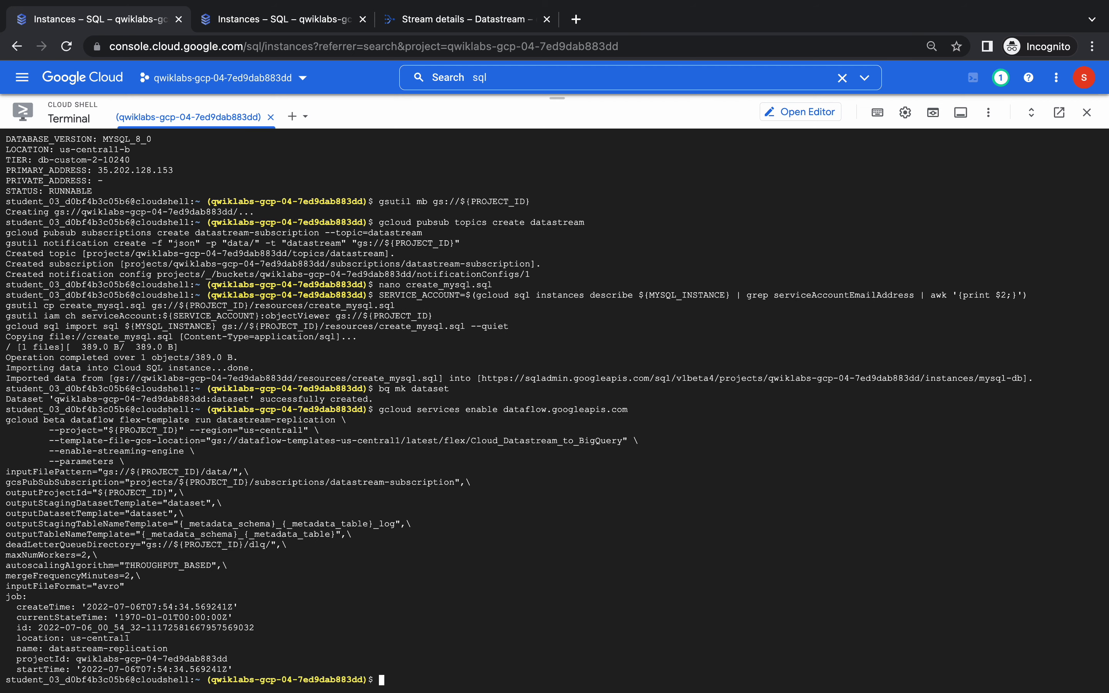
Check the lab progress for the Create Stream objective, repeating the check once.
key("super+grave")
scroll(583, 386, "up", 10)
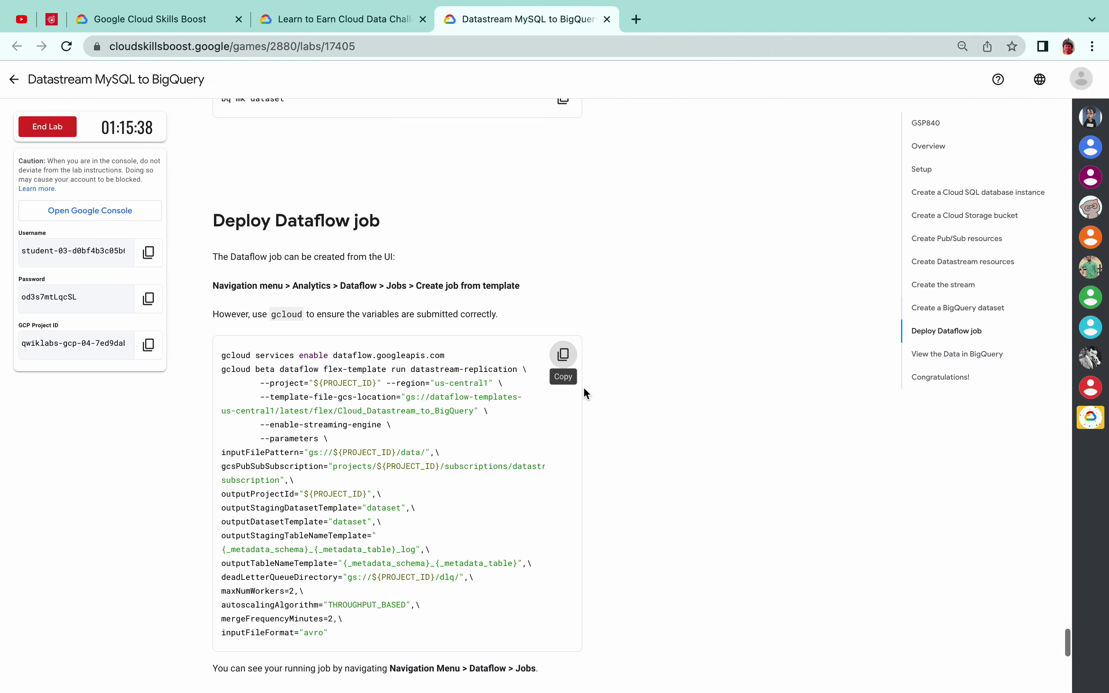
left_click(323, 298)
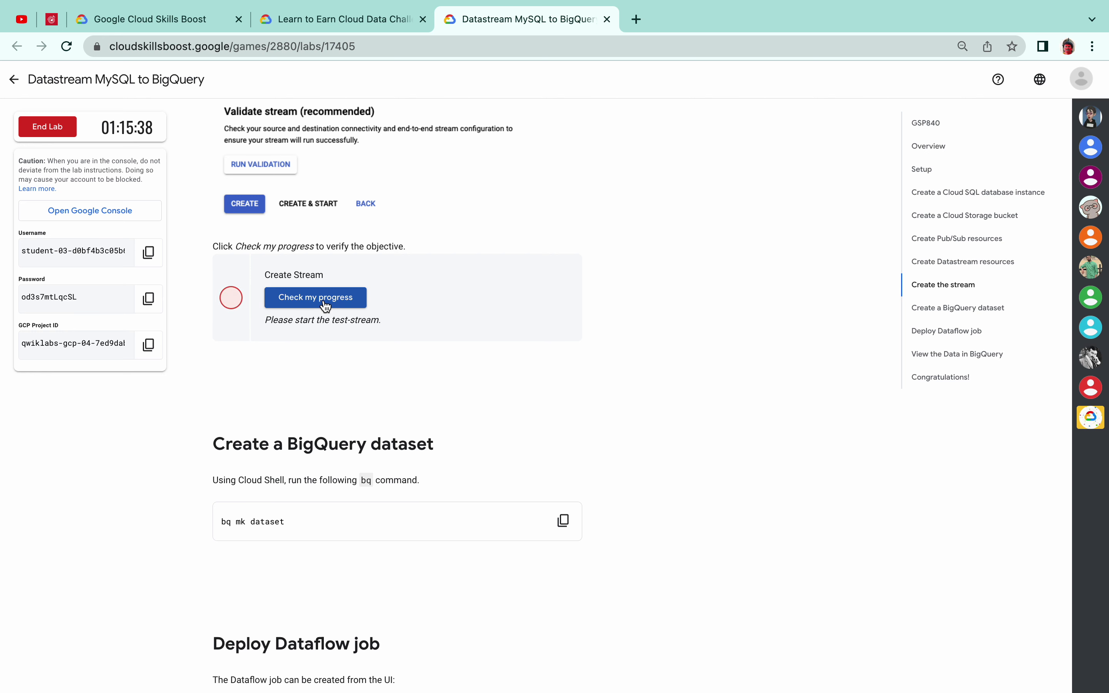
left_click(324, 301)
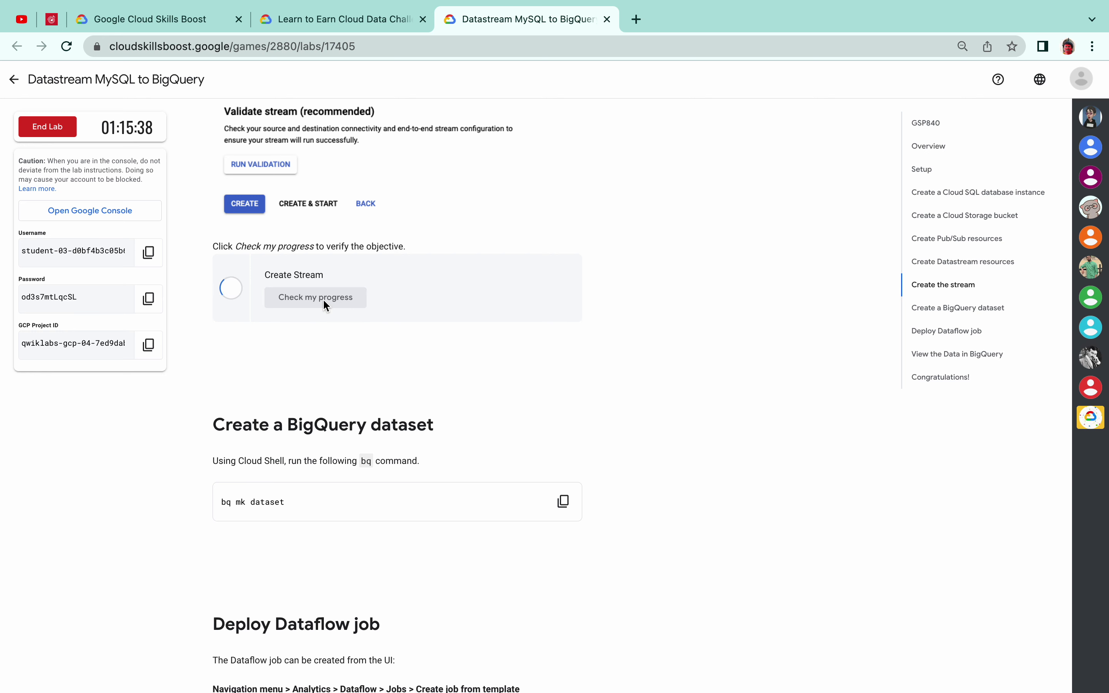
Return to the Google Cloud console and check the status of test-stream in its stream details.
key("ctrl+Right")
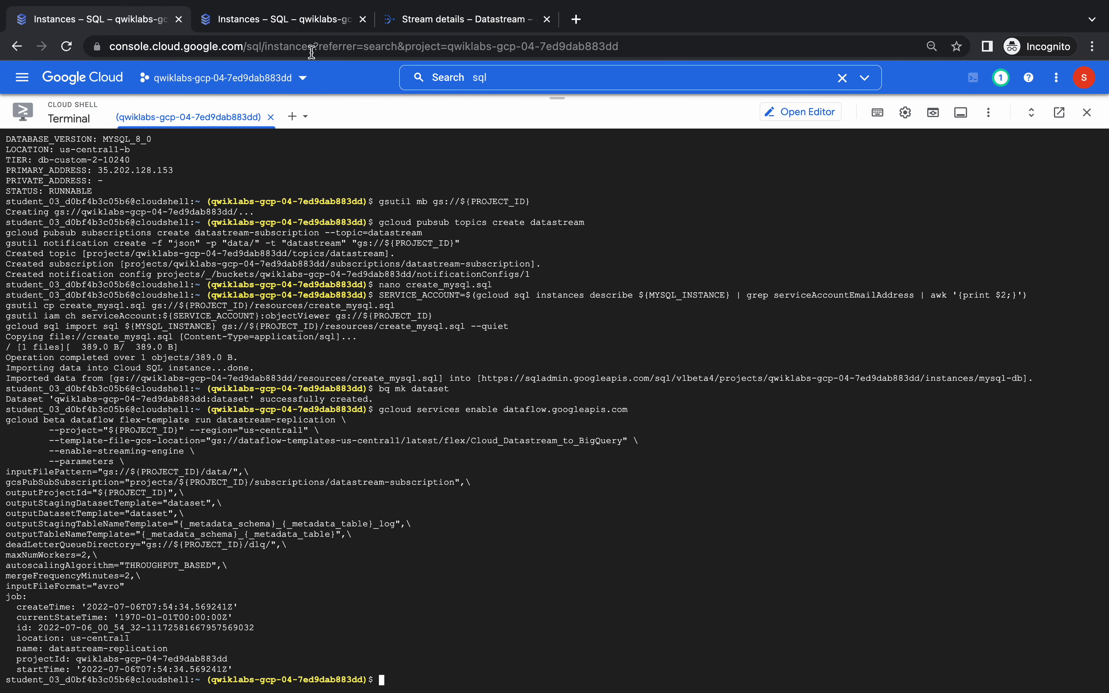
left_click(287, 25)
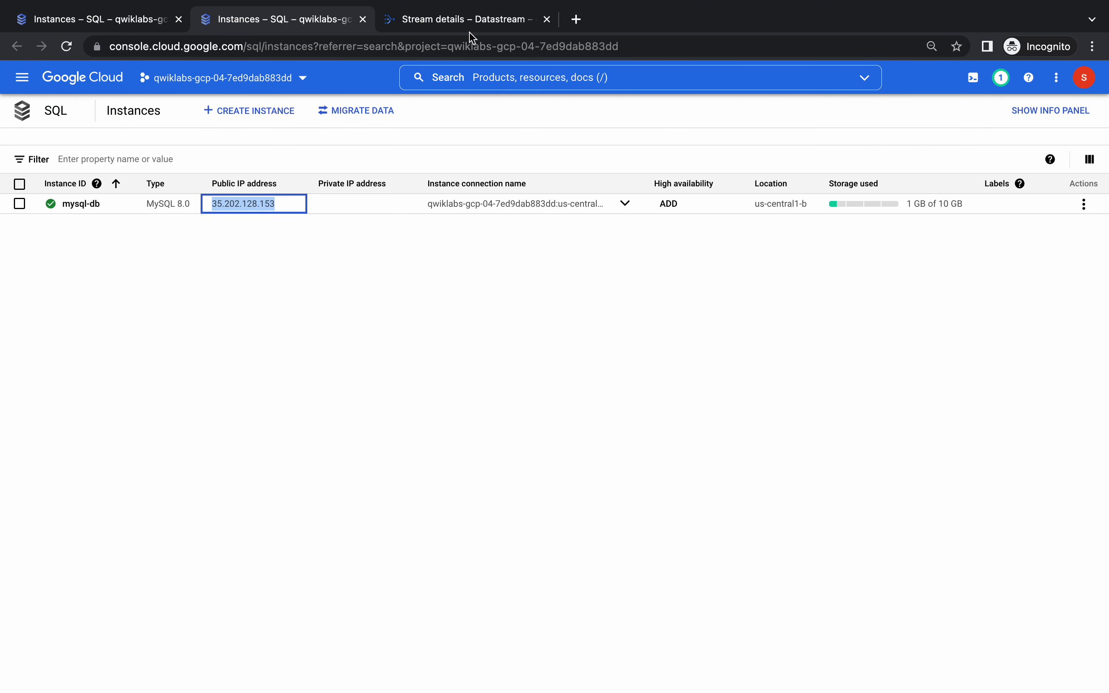
left_click(461, 23)
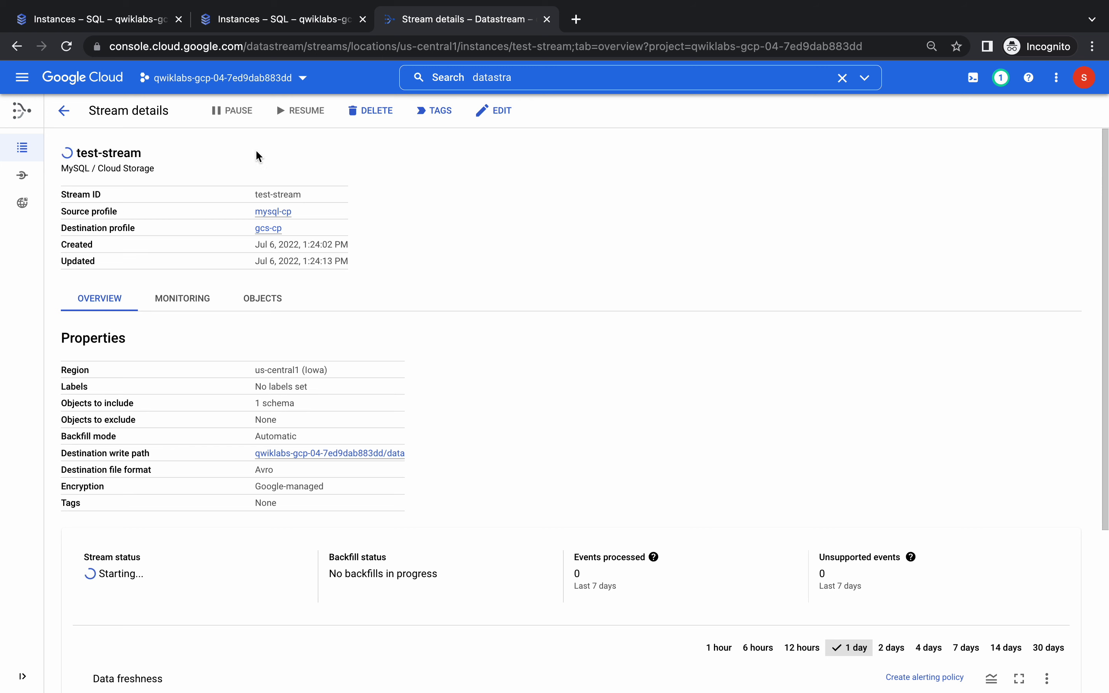
Search the console for dataflow, open its Jobs page in a new browser tab, and clear the search.
left_click(564, 82)
type("da")
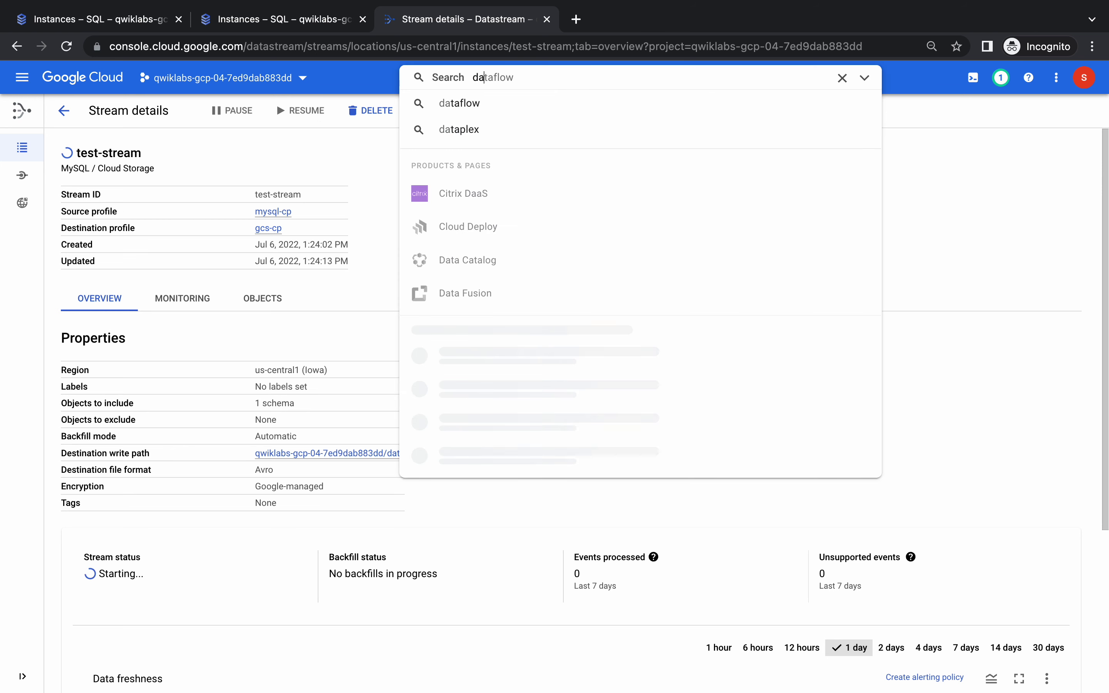
left_click(480, 113)
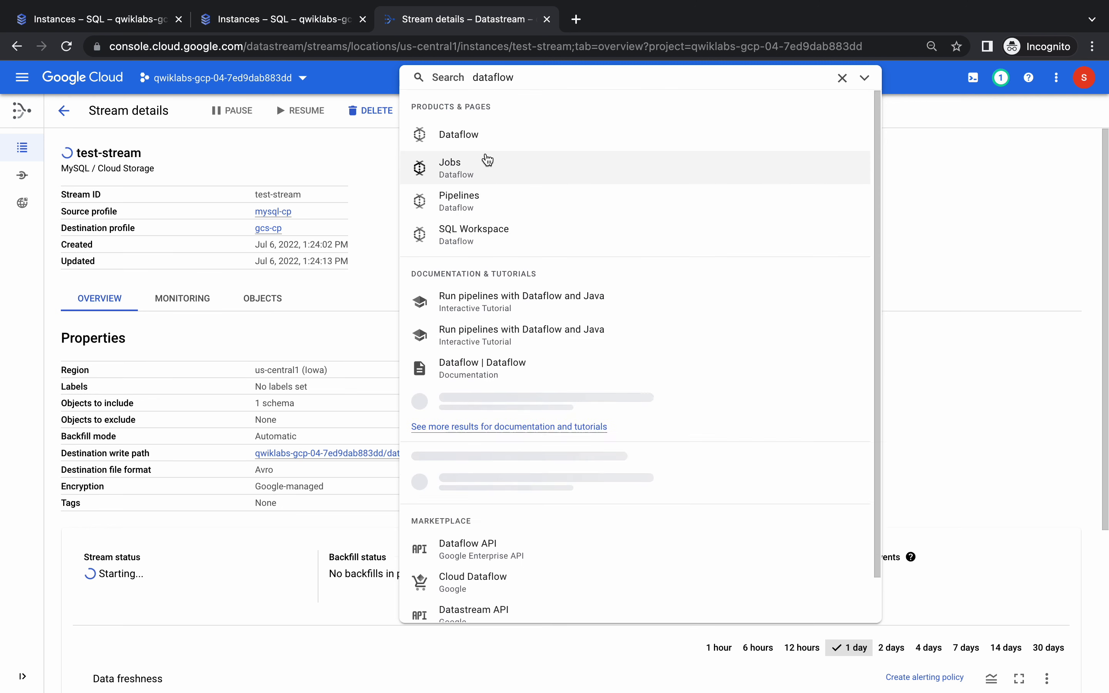
right_click(488, 160)
left_click(524, 164)
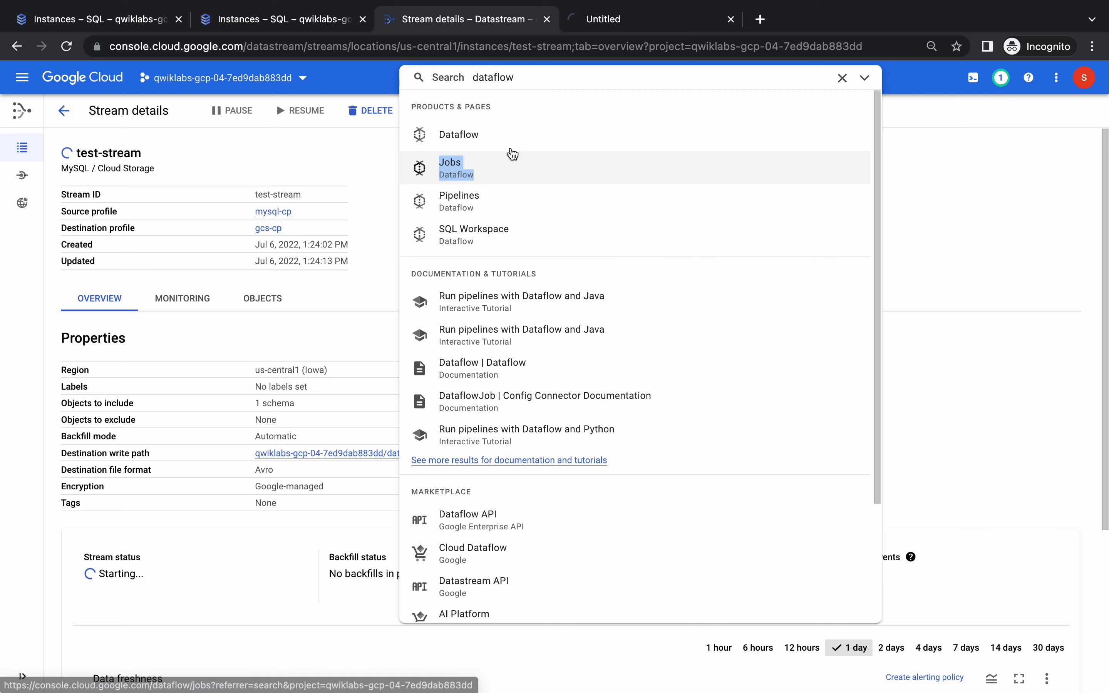
left_click(842, 78)
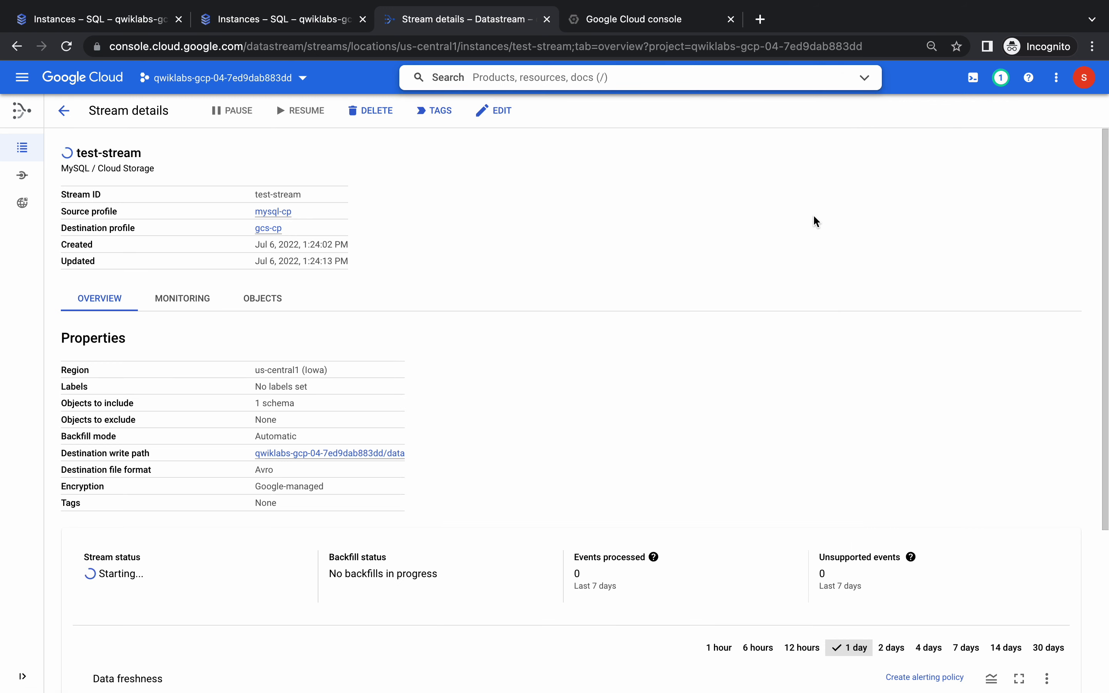
Check the datastream-replication job on the Dataflow Jobs page and the status of test-stream in Datastream.
left_click(612, 21)
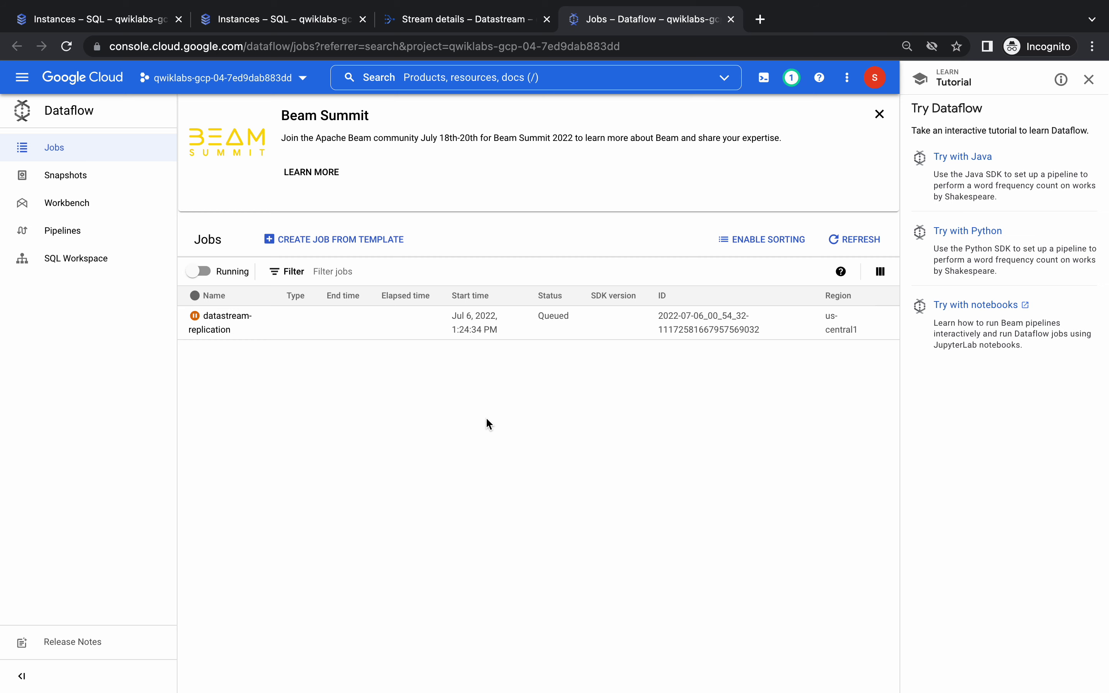
left_click(473, 19)
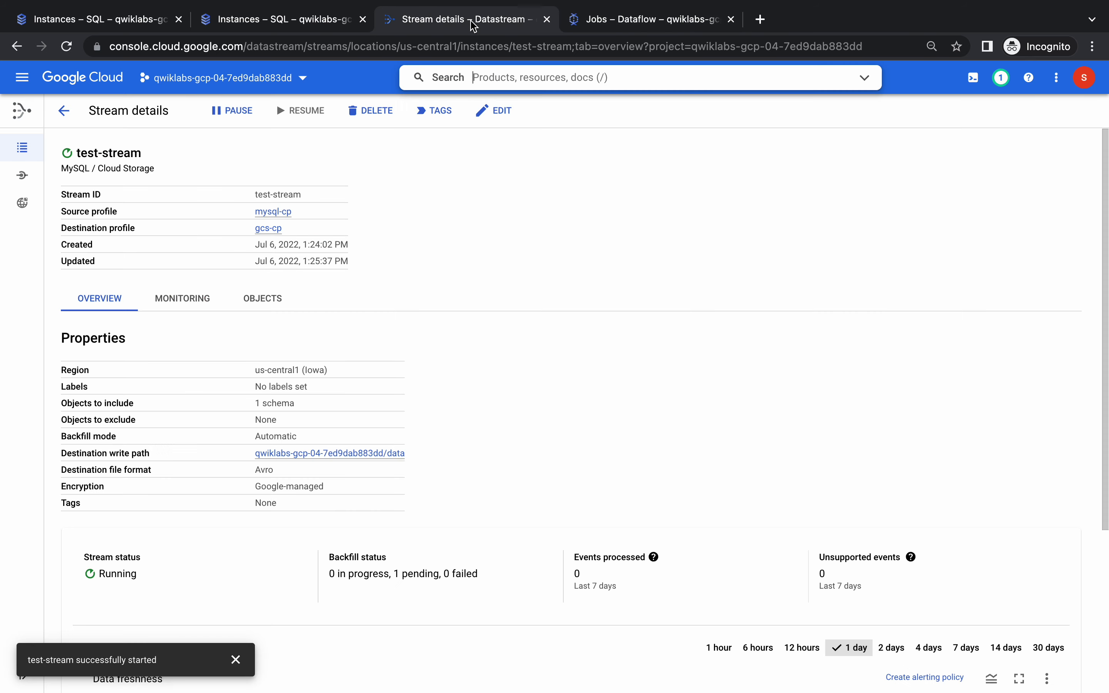
Switch to the lab instructions, check the progress for the Create Stream objective, and go on to the Deploy Dataflow job section.
key("ctrl+Left")
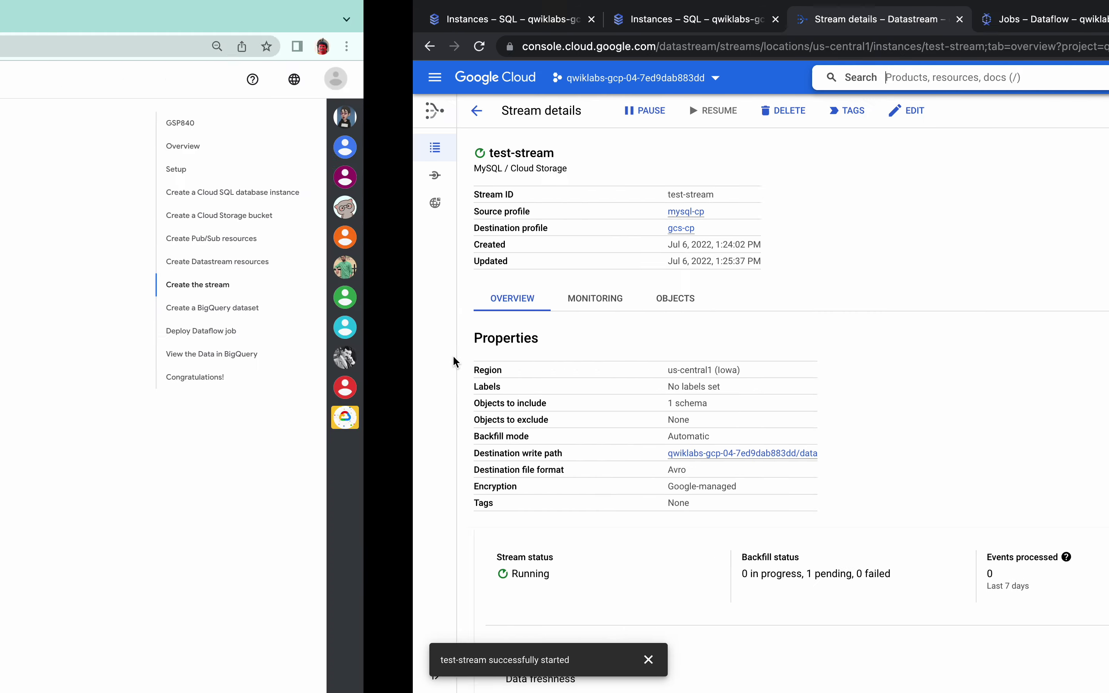
left_click(331, 306)
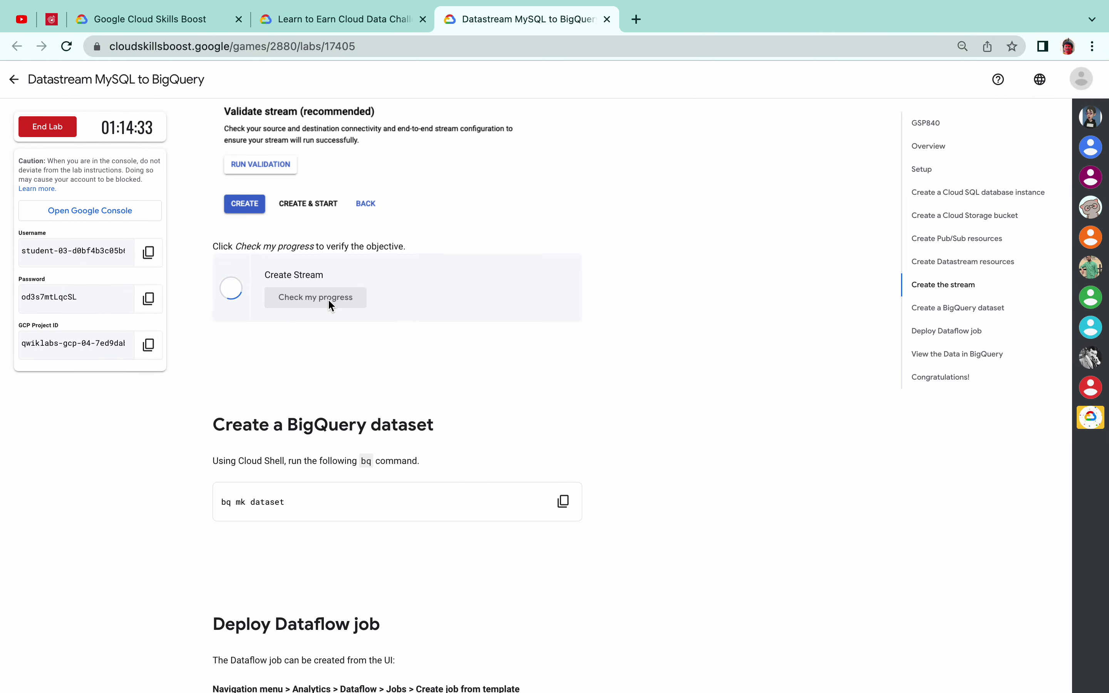
scroll(356, 403, "down", 12)
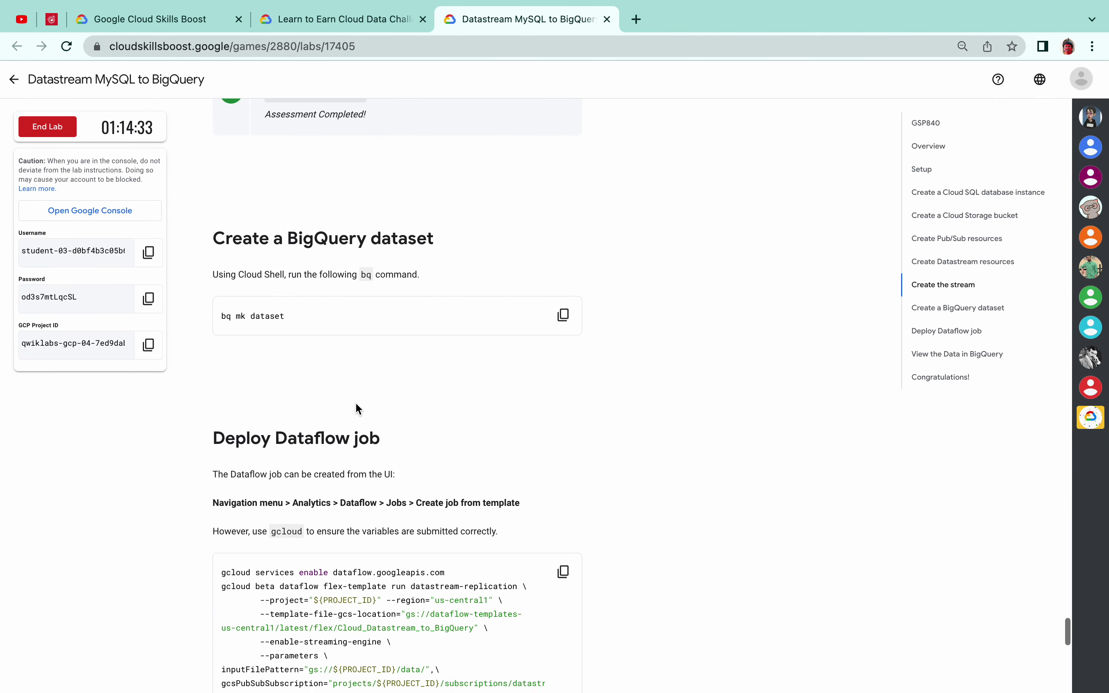
scroll(355, 404, "down", 3)
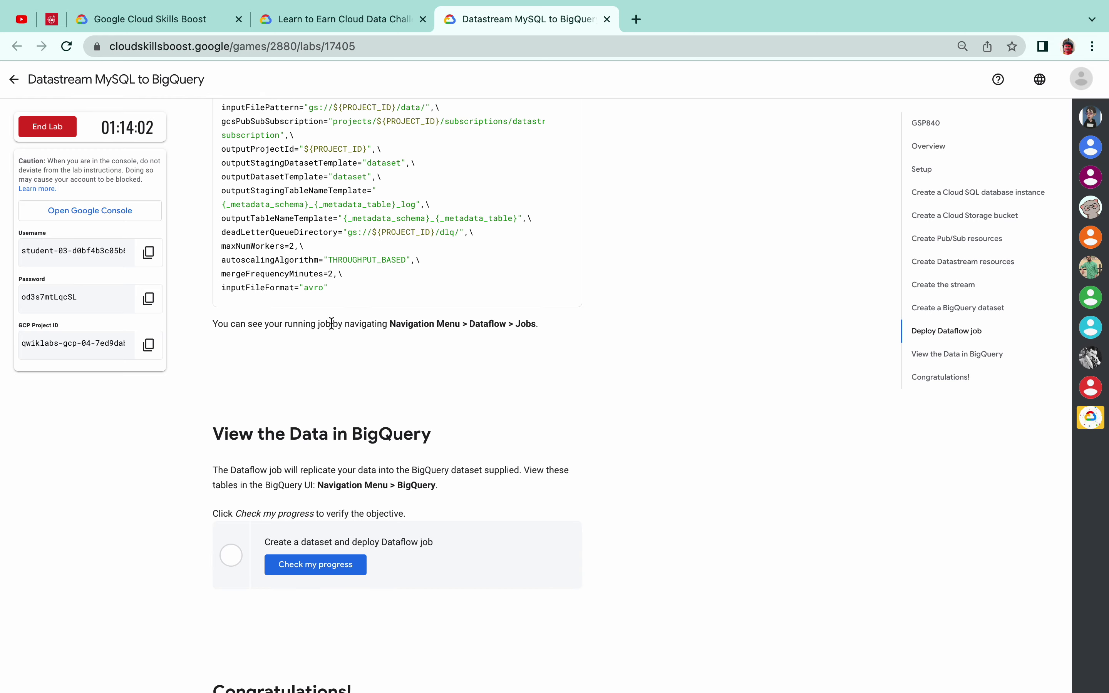
Return to the Google Cloud console and refresh the Dataflow Jobs list to check the status of the datastream-replication job.
key("super+grave")
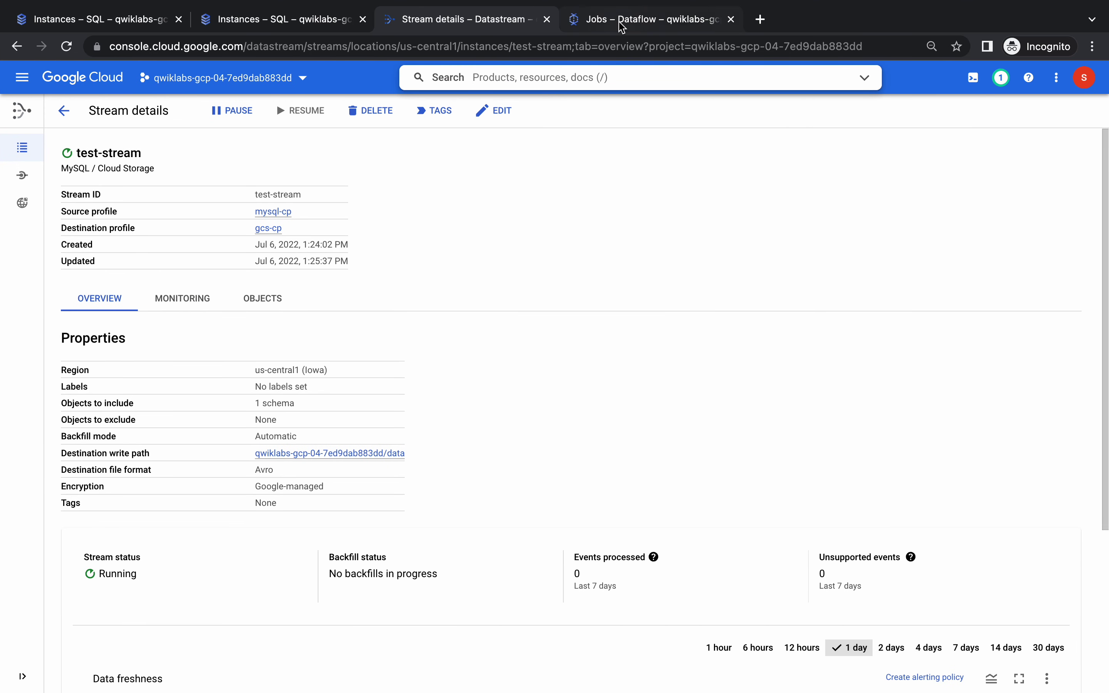
left_click(621, 21)
left_click(847, 245)
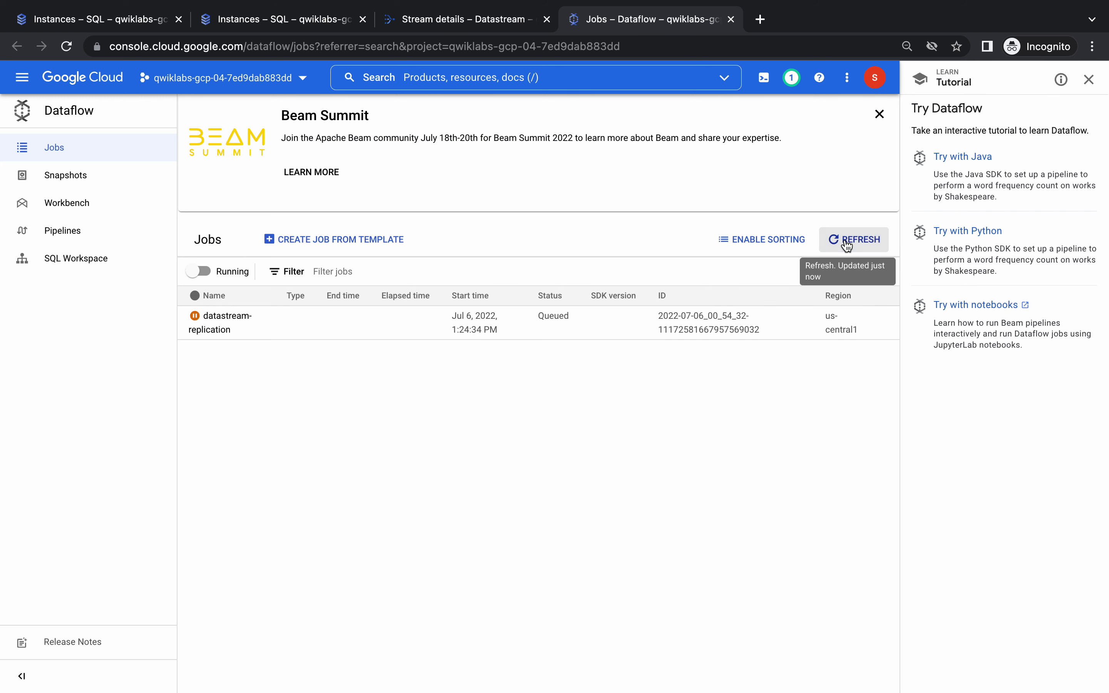
left_click(847, 245)
left_click(846, 245)
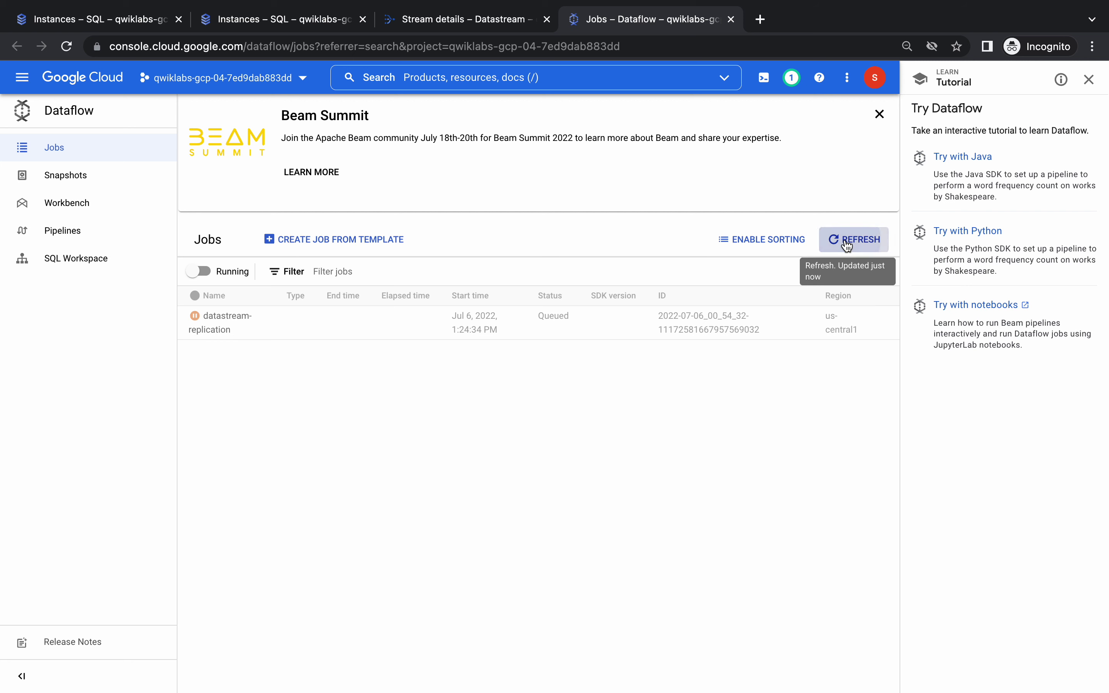
left_click(726, 436)
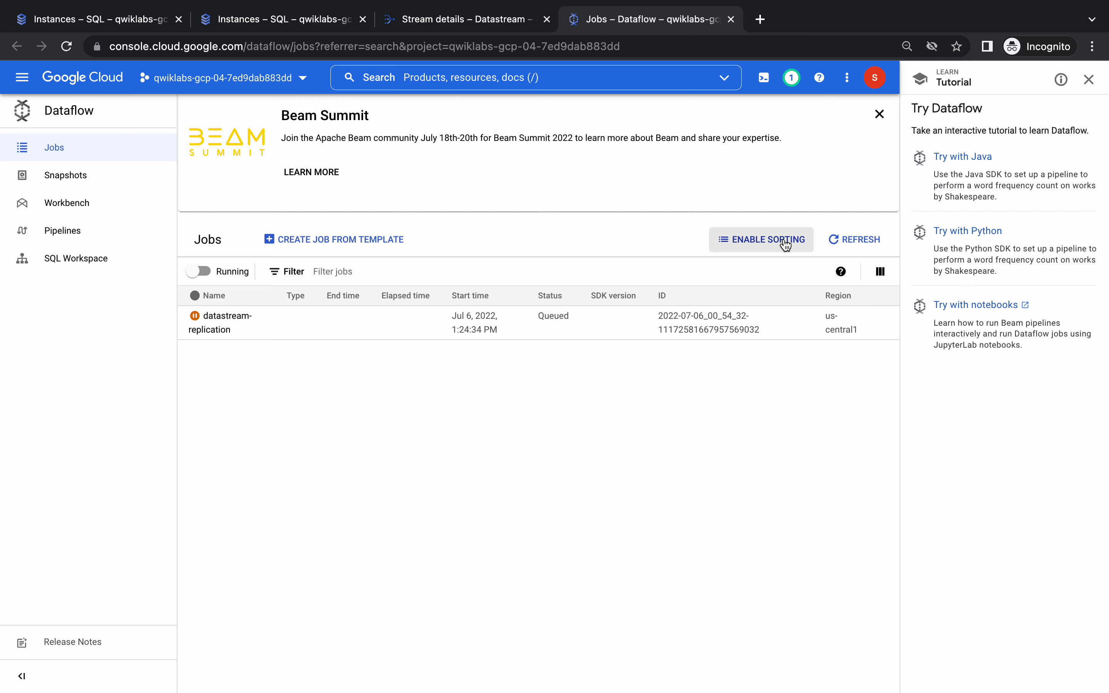
left_click(835, 243)
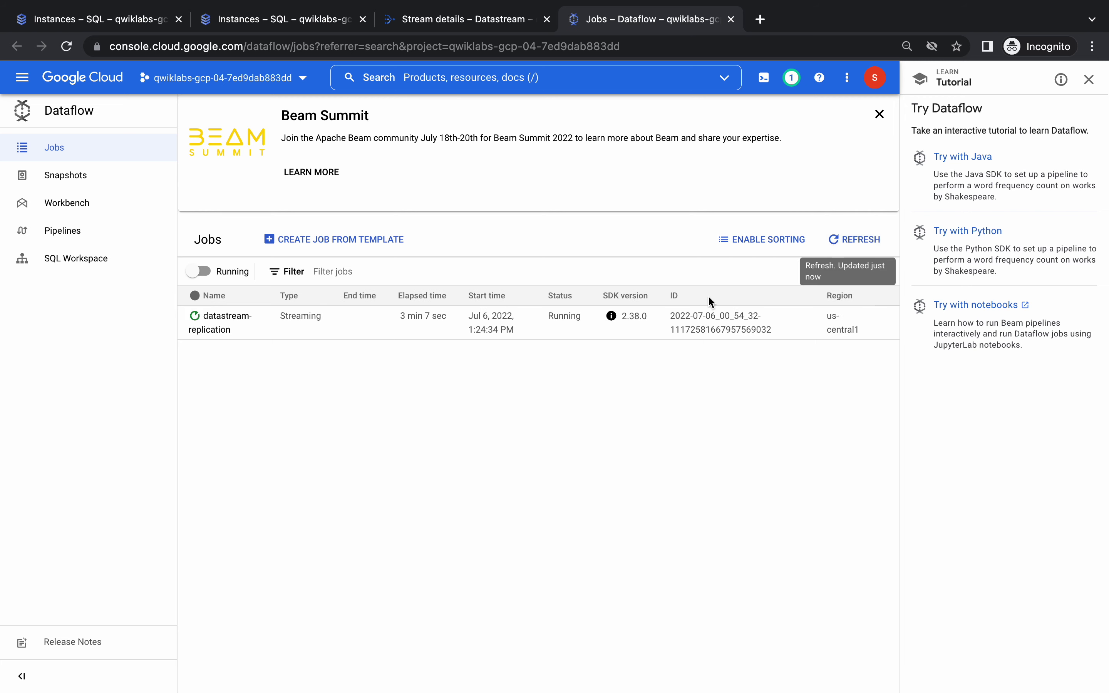
Try the lab progress check for the Create a dataset and deploy Dataflow job objective.
key("ctrl+Left")
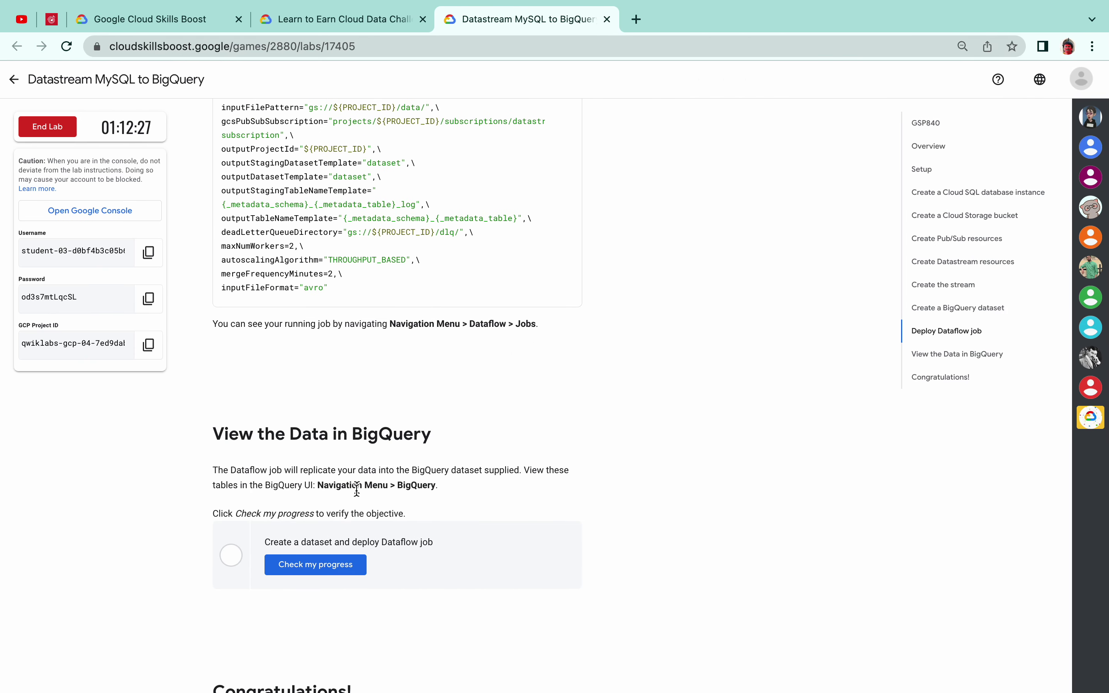
left_click(334, 568)
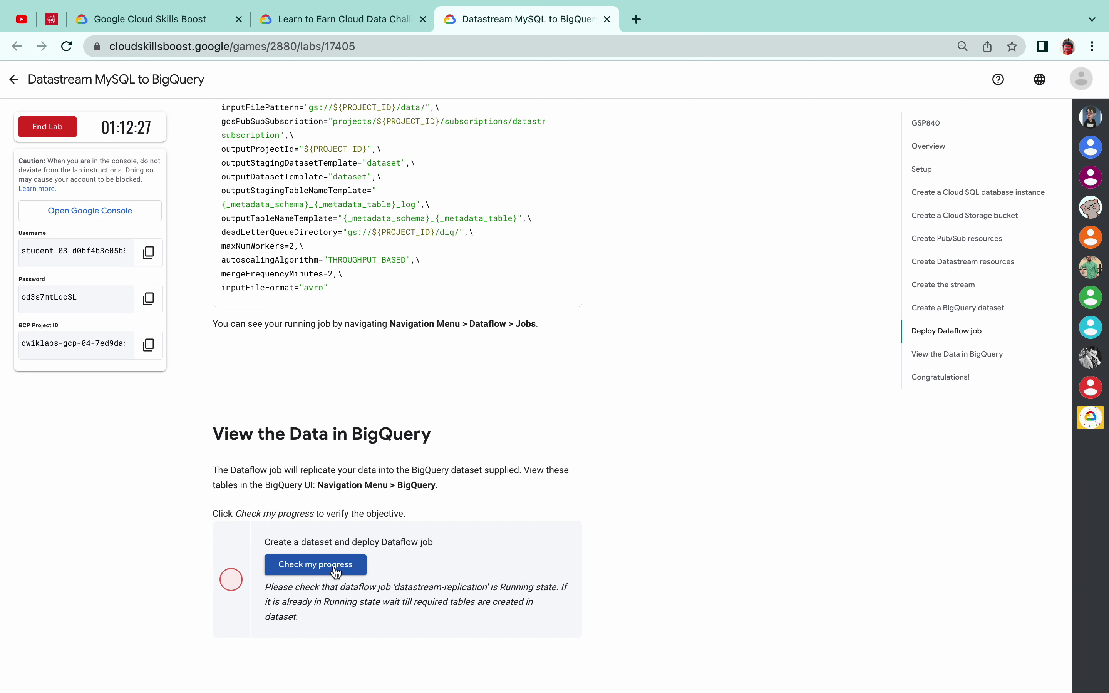
Search the Google Cloud console for "big", open BigQuery in a new browser tab, and dismiss its welcome dialog.
key("ctrl+Right")
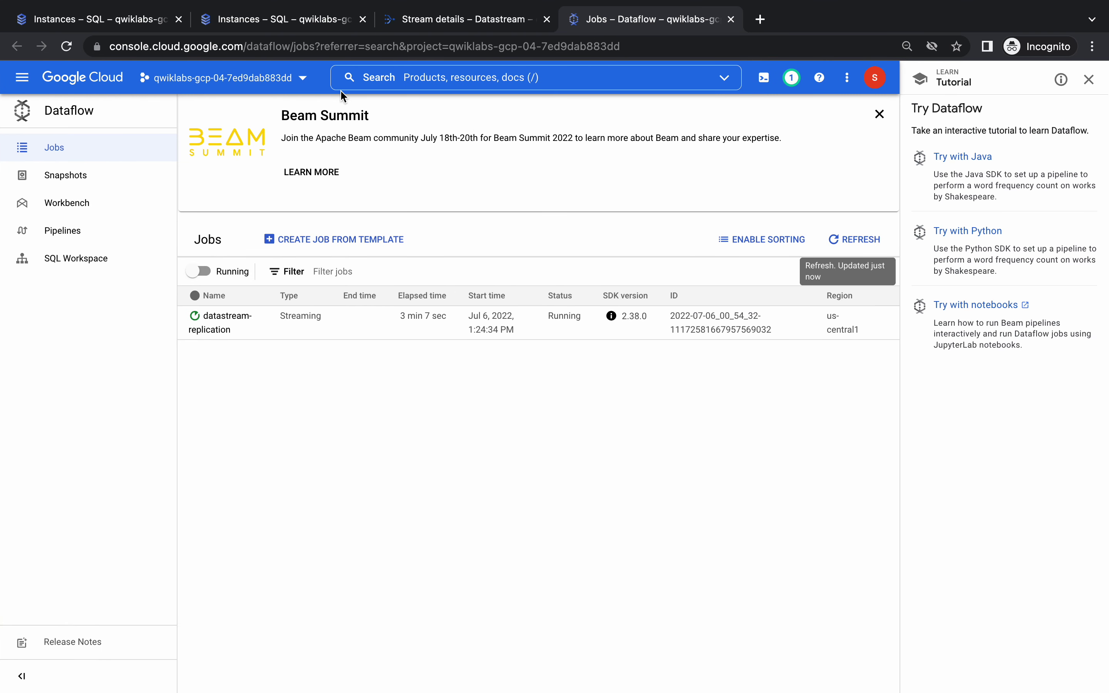
left_click(468, 73)
type("big")
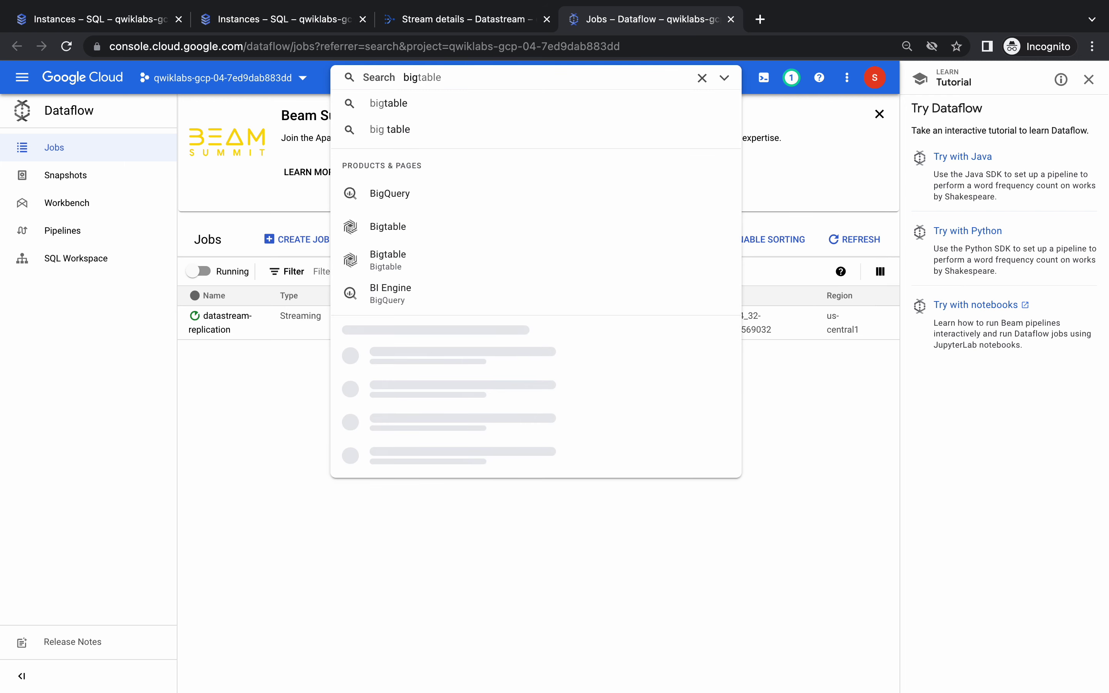
right_click(398, 196)
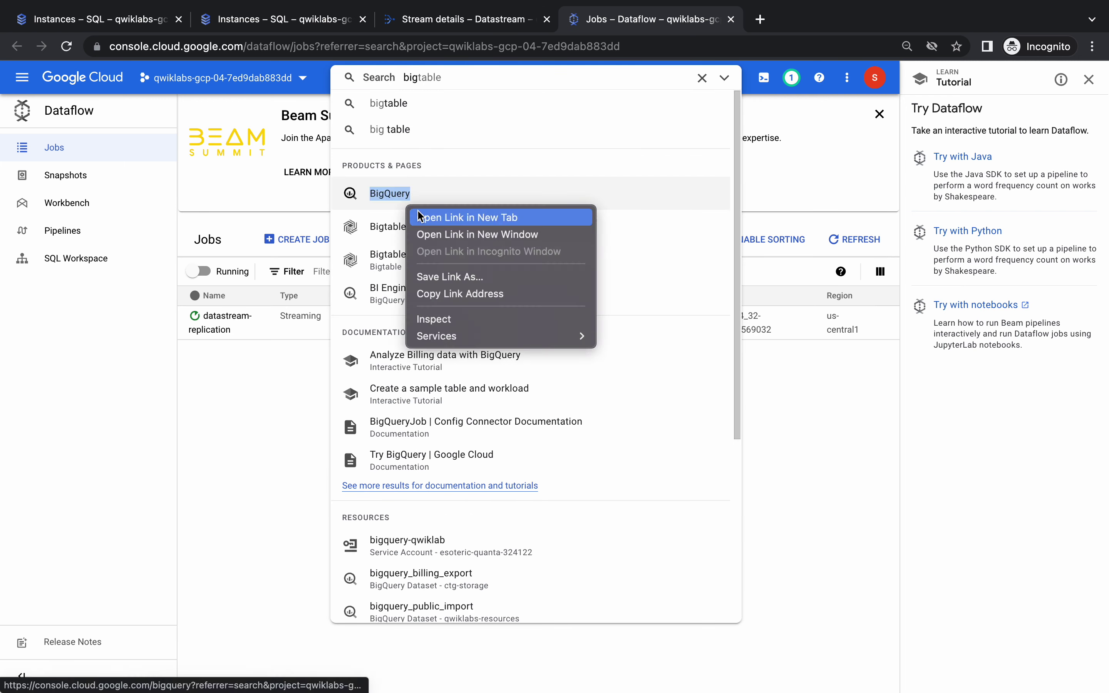
left_click(440, 212)
left_click(782, 21)
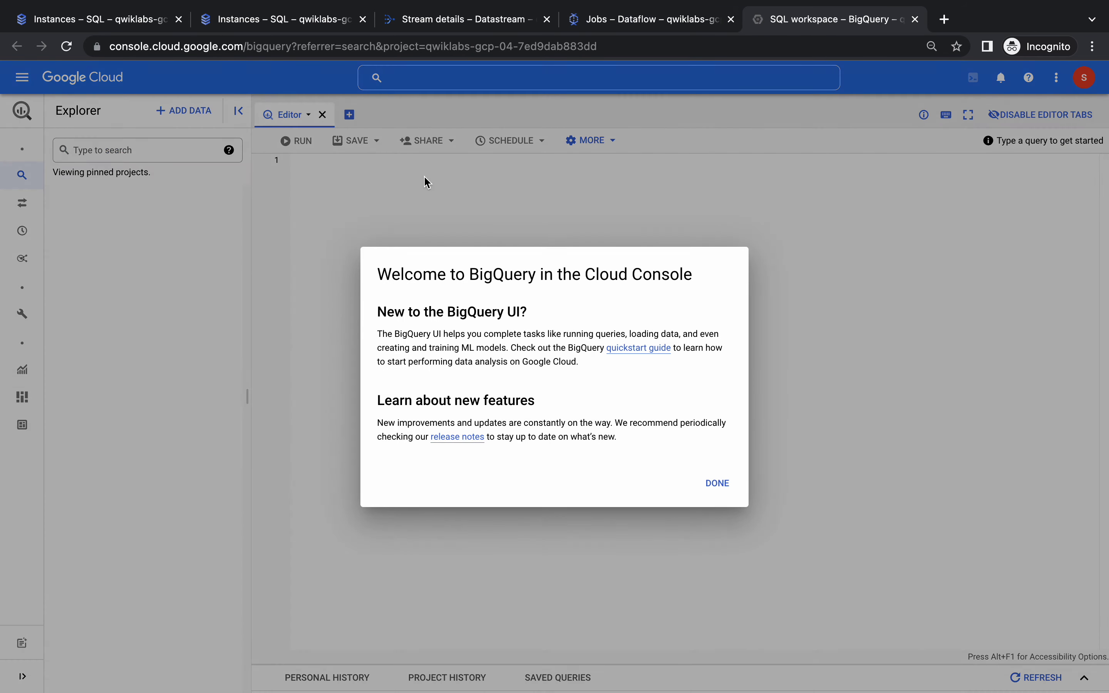
left_click(708, 486)
Expand the lab project and its dataset in the BigQuery Explorer to look for tables, and dismiss the saved queries tip.
left_click(31, 197)
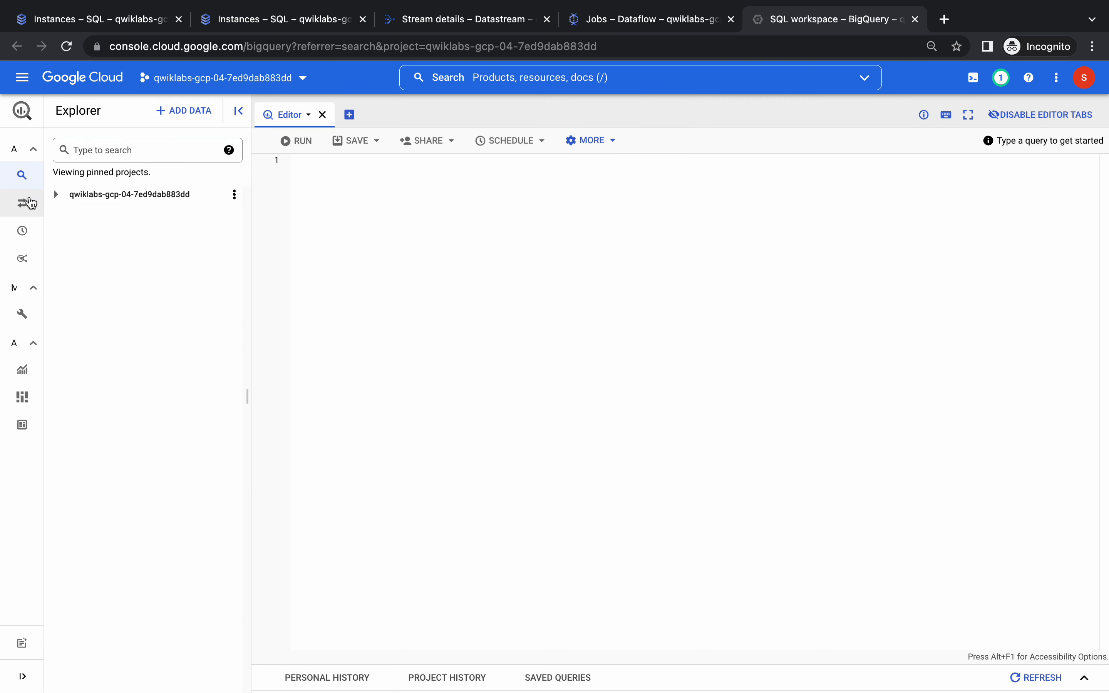
mouse_move(31, 203)
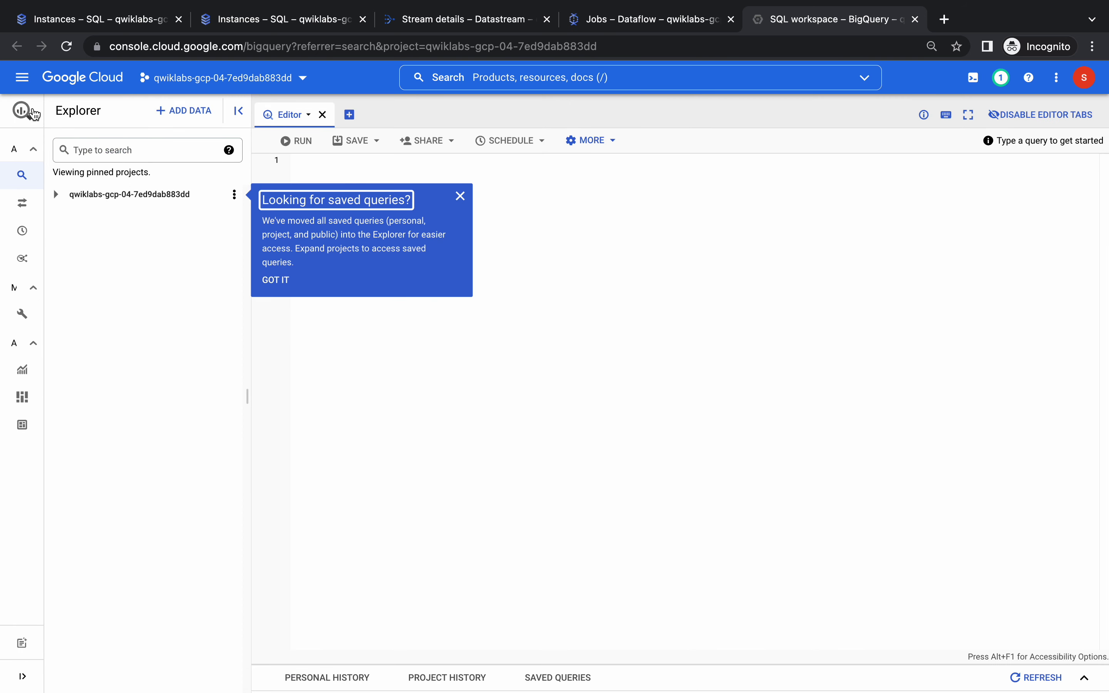
left_click(56, 195)
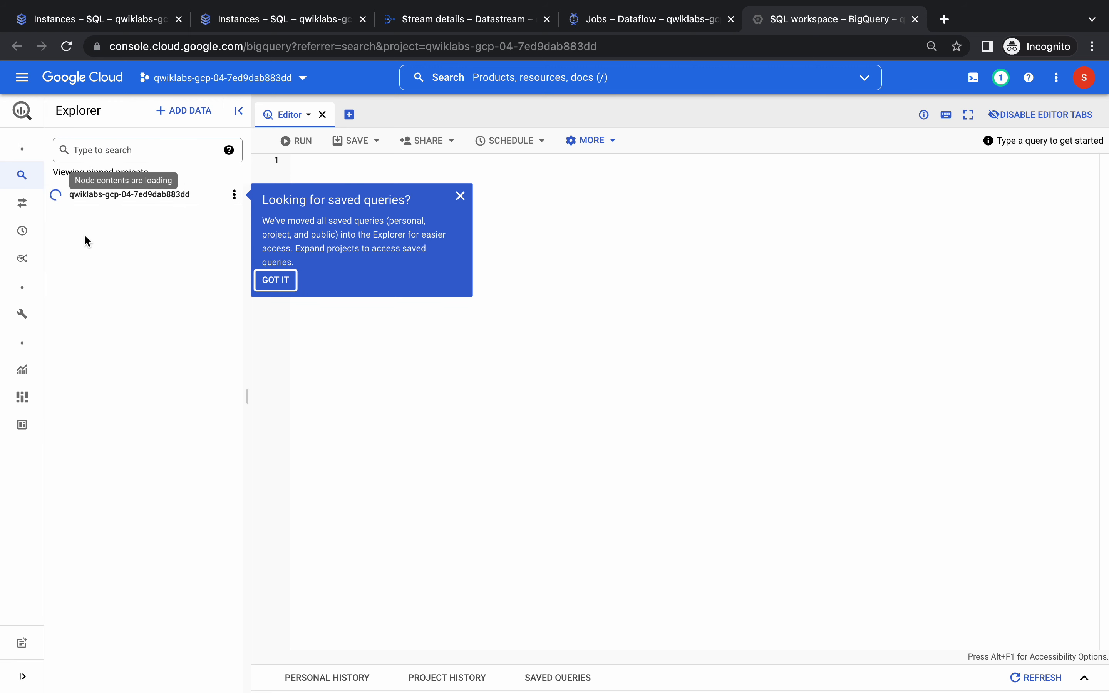
left_click(71, 215)
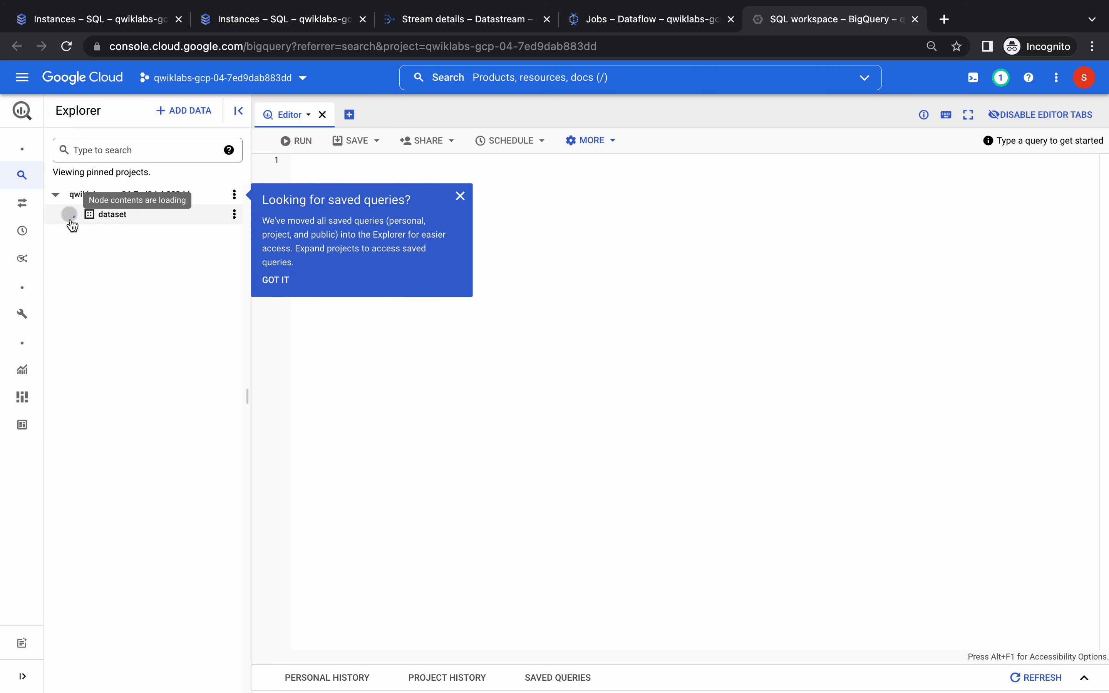
left_click(461, 196)
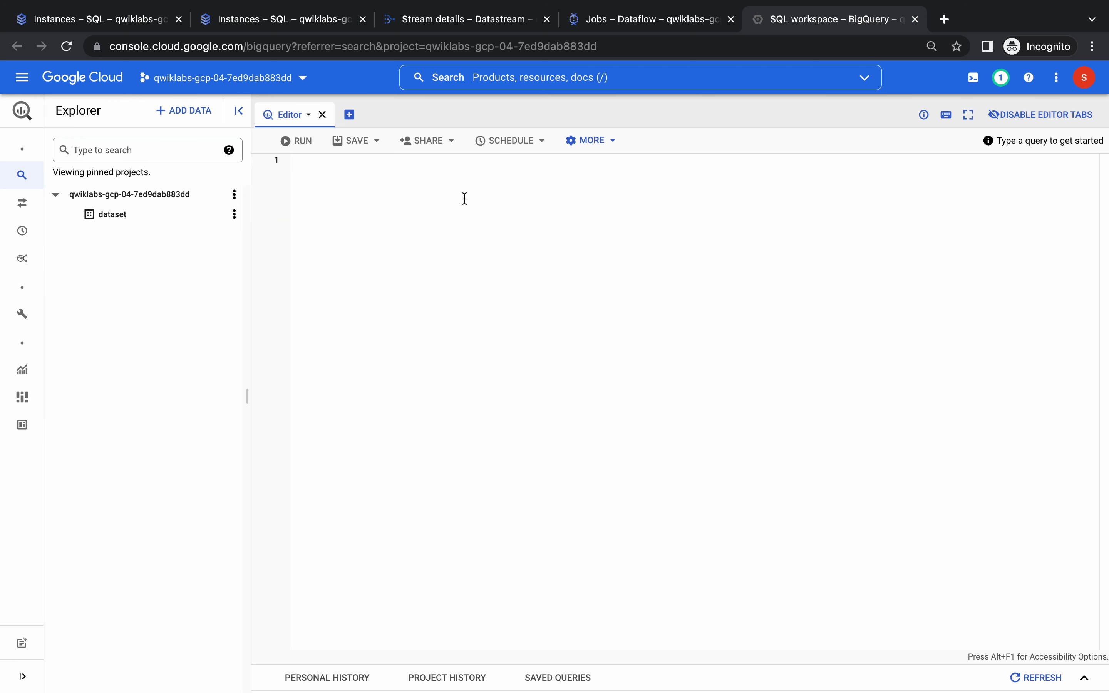
Go back to the Dataflow Jobs page and open the datastream-replication job to view its job graph.
left_click(673, 20)
left_click(863, 502)
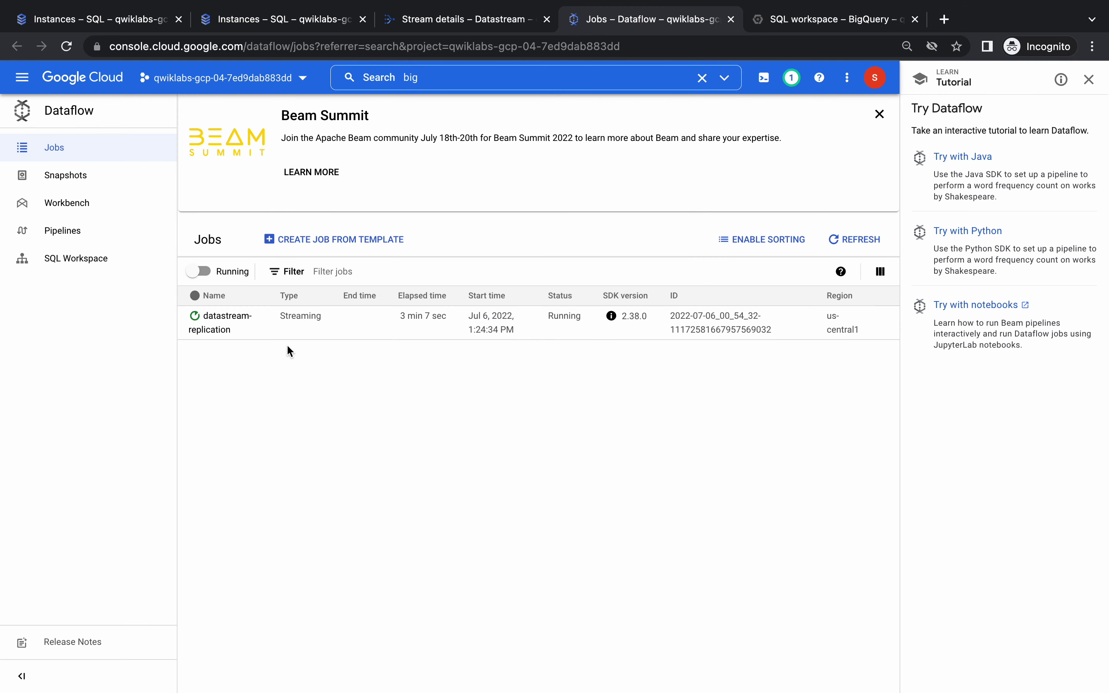
left_click(234, 320)
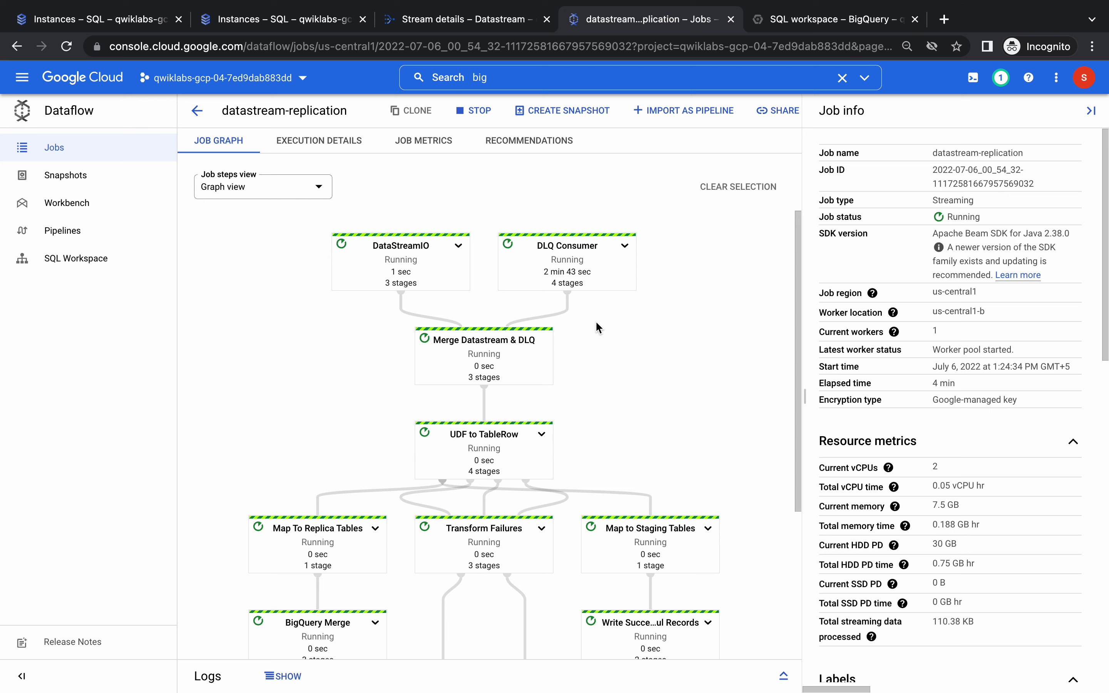
Return to the lab instructions and repeat the progress check for the Create a dataset and deploy Dataflow job objective.
key("ctrl+Left")
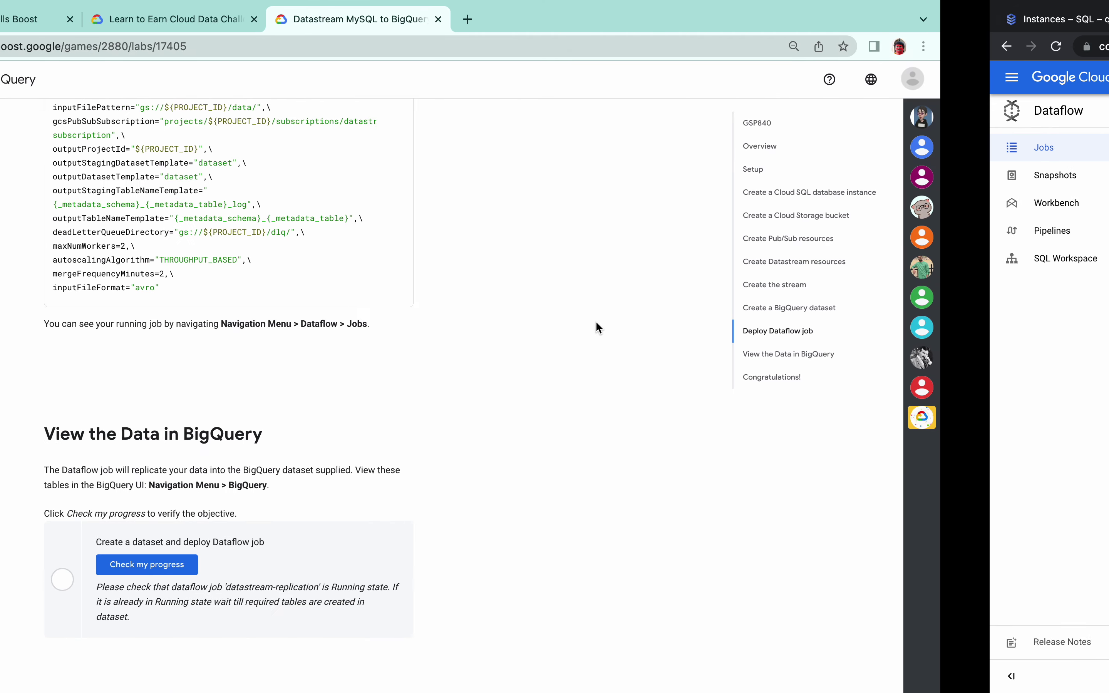
left_click(343, 565)
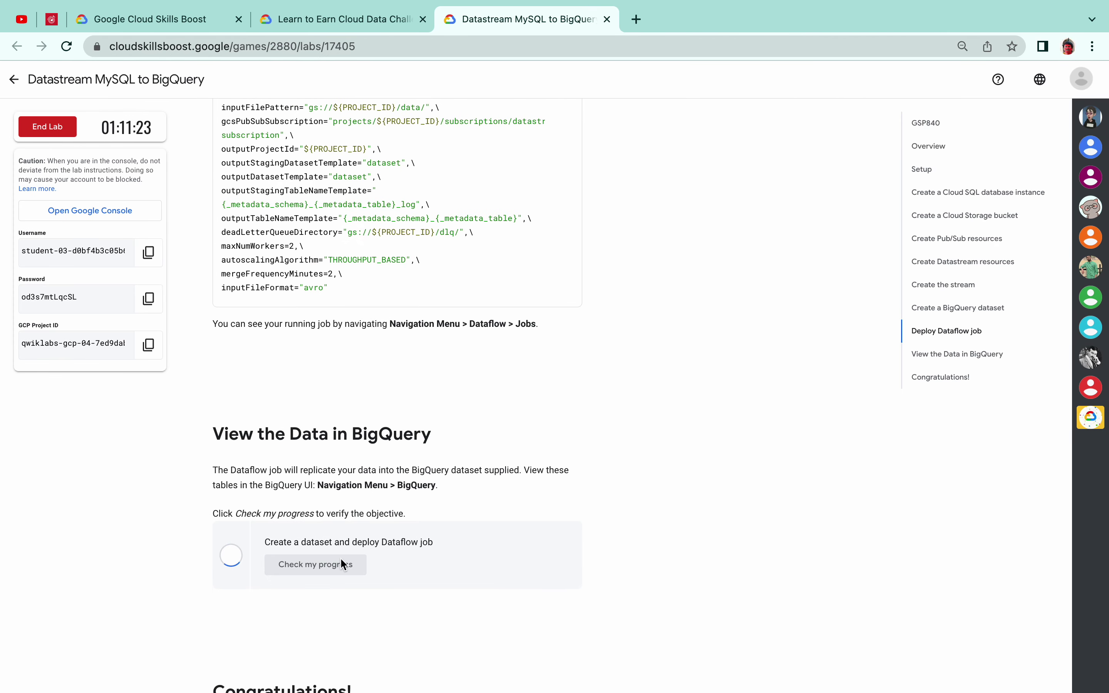
scroll(340, 559, "down", 4)
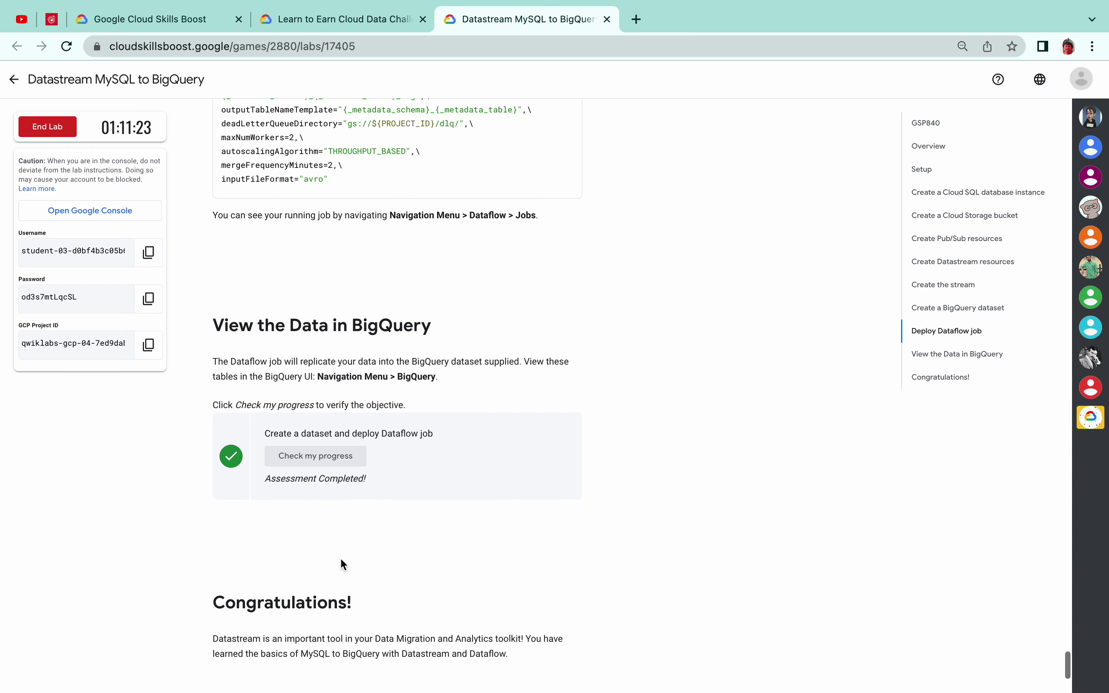
double_click(308, 556)
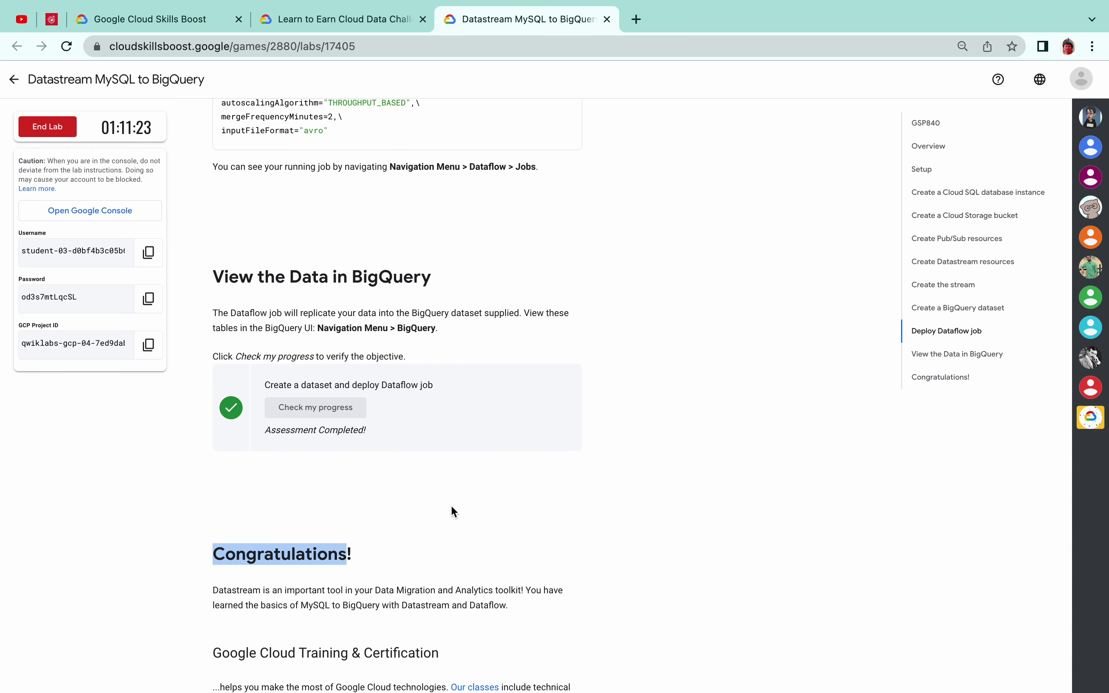
Return to the console, leave the datastream-replication job details, and refresh the Dataflow Jobs list.
key("ctrl+Right")
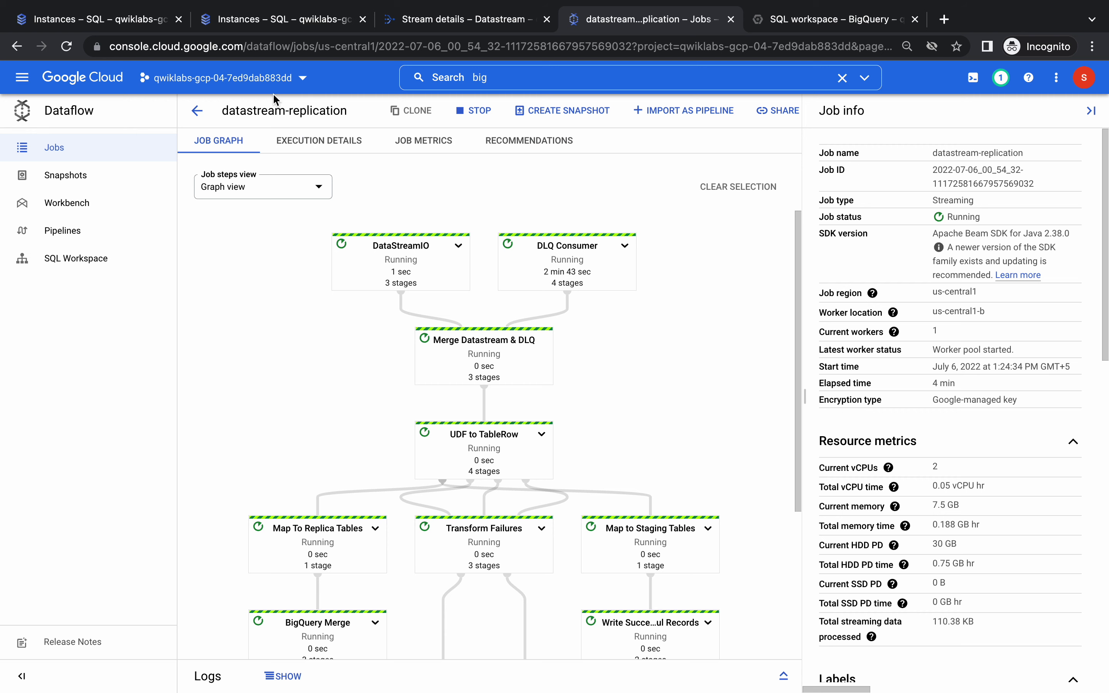
left_click(205, 111)
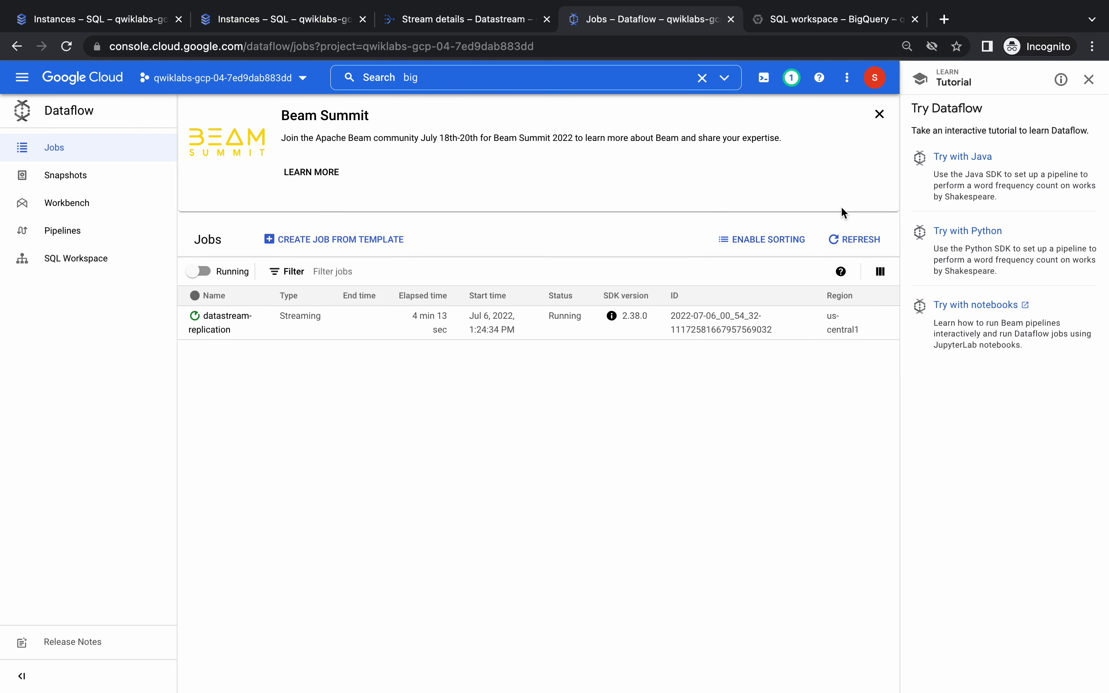
left_click(854, 238)
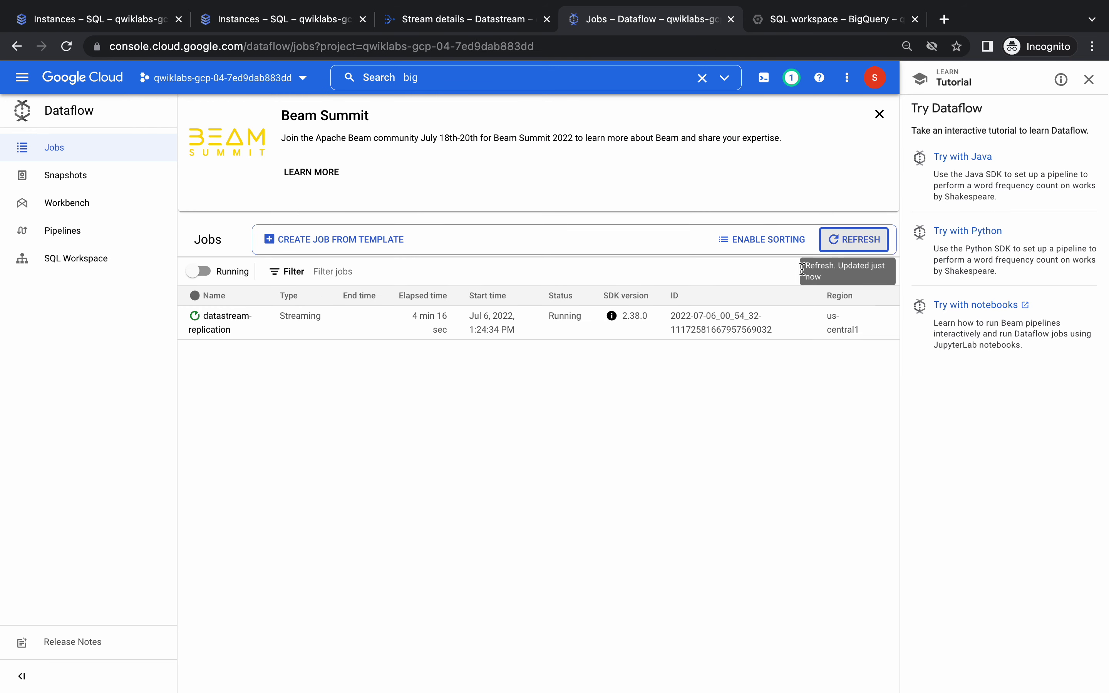
Reload the BigQuery workspace, expand the lab project and its dataset to view the replicated tables, and return to the lab instructions.
left_click(828, 21)
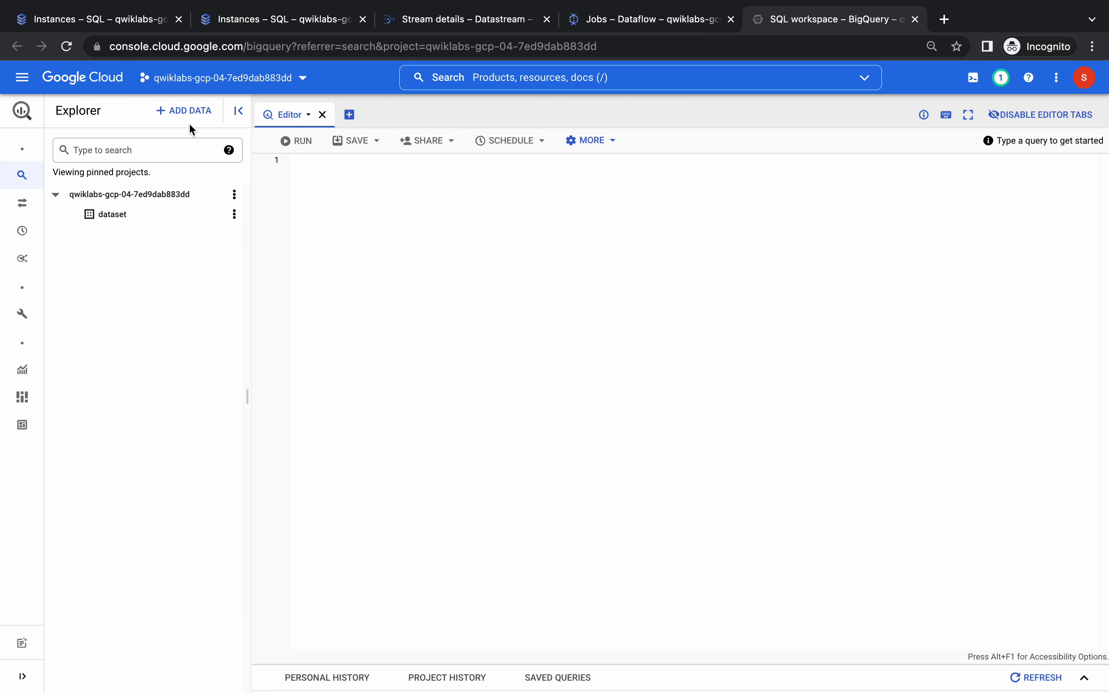
left_click(70, 50)
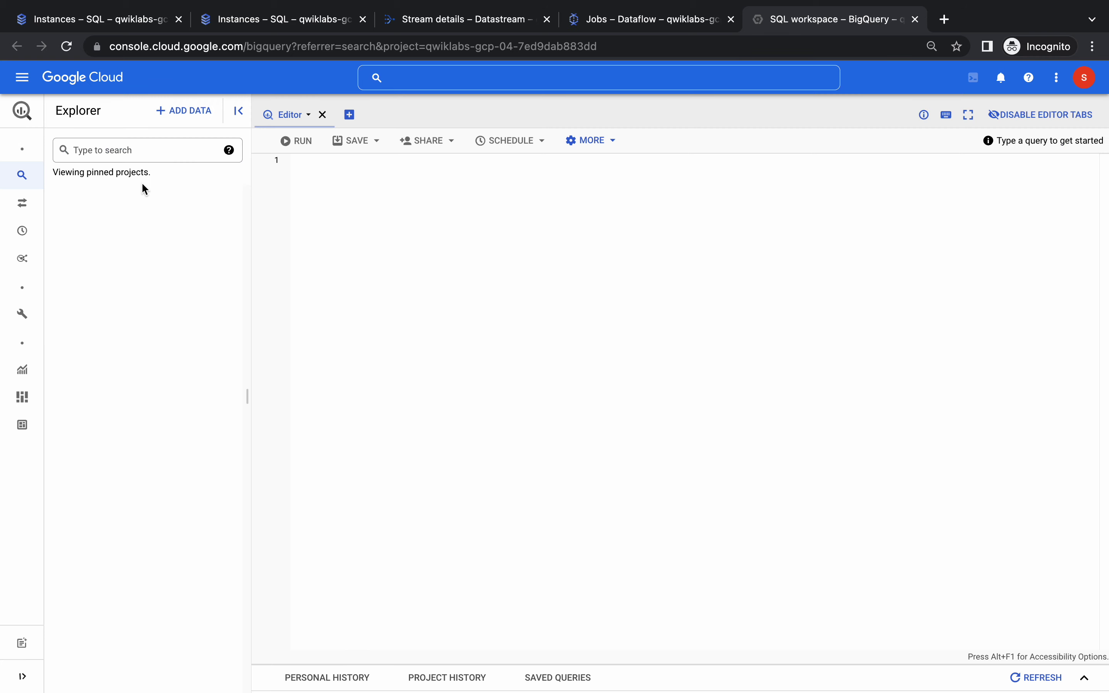
left_click(60, 198)
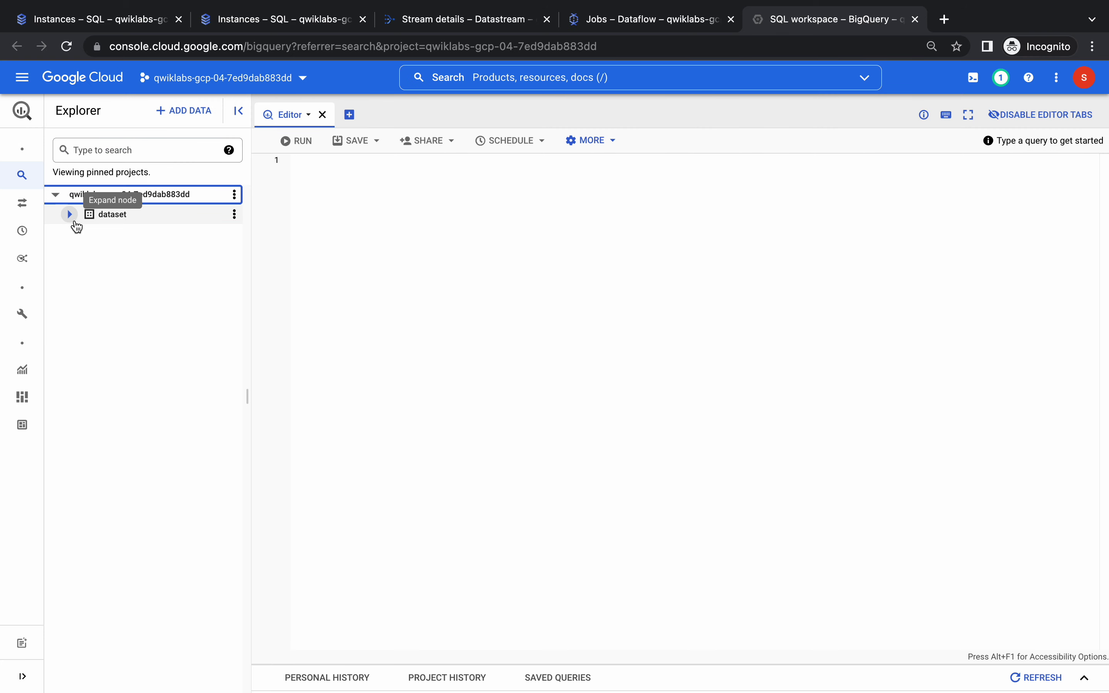
left_click(70, 216)
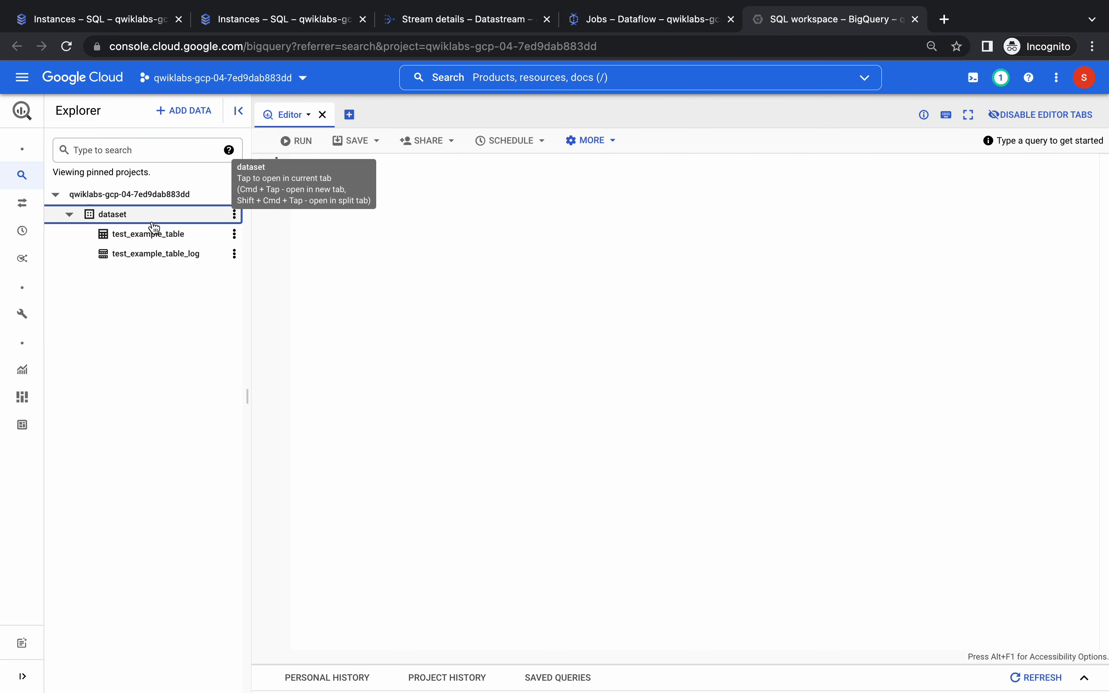
key("ctrl+Left")
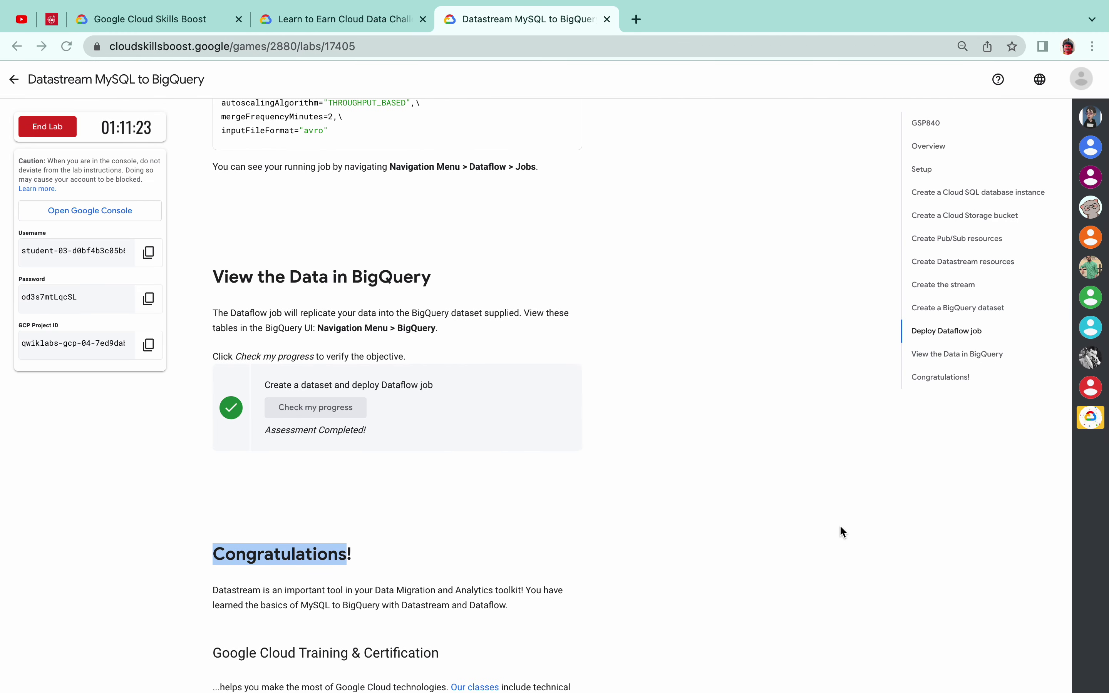